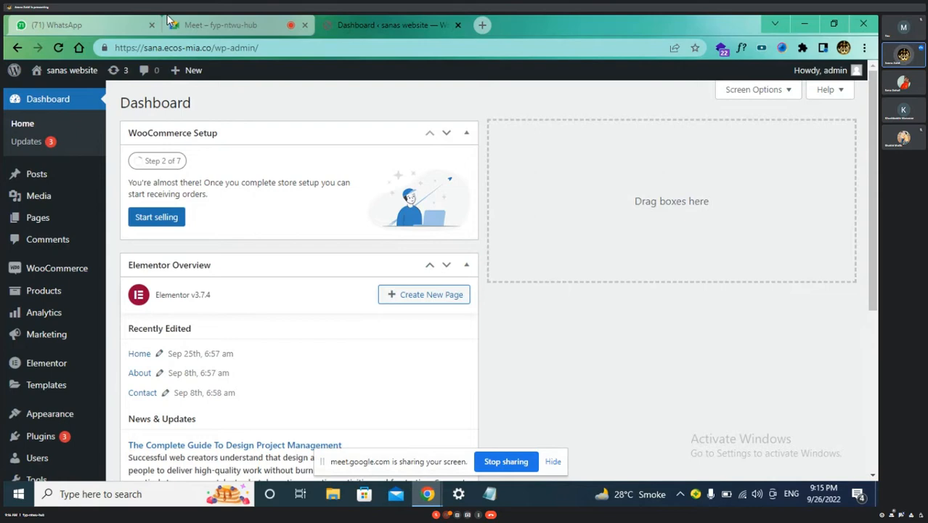
Move from the WordPress dashboard through the Meet call to the WhatsApp class group chat
{"action": "left_click", "coordinate": [218, 24]}
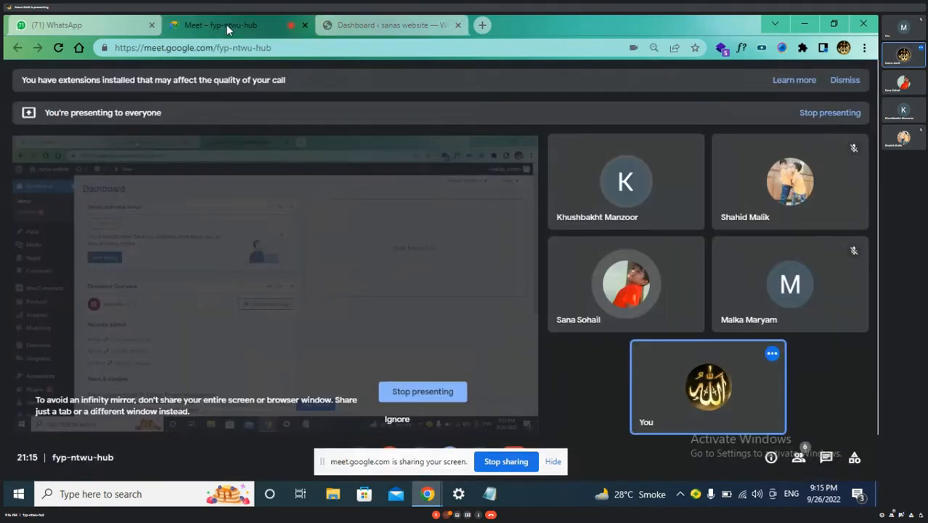
{"action": "left_click", "coordinate": [392, 25]}
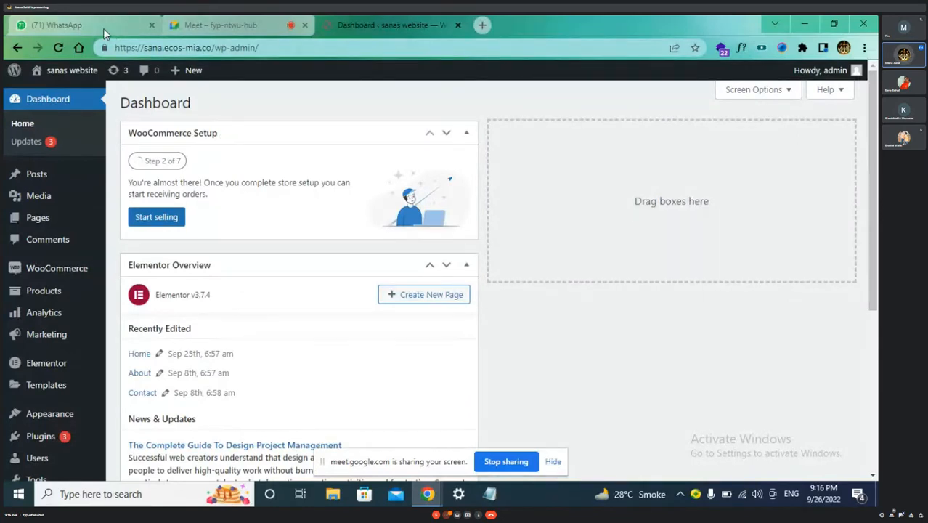
{"action": "left_click", "coordinate": [73, 25]}
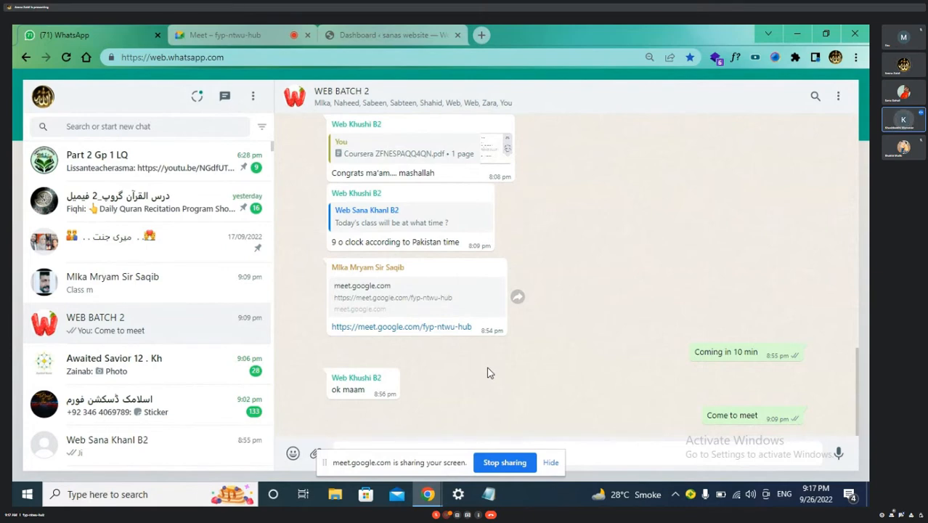
Hide the screen-sharing bar and go back through the Meet call to the WordPress dashboard
{"action": "left_click", "coordinate": [551, 463]}
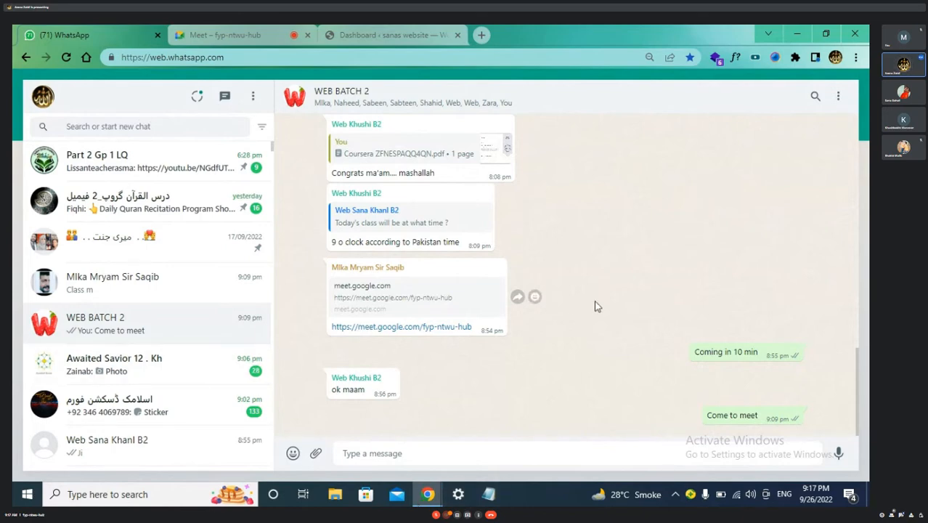
{"action": "left_click", "coordinate": [223, 28]}
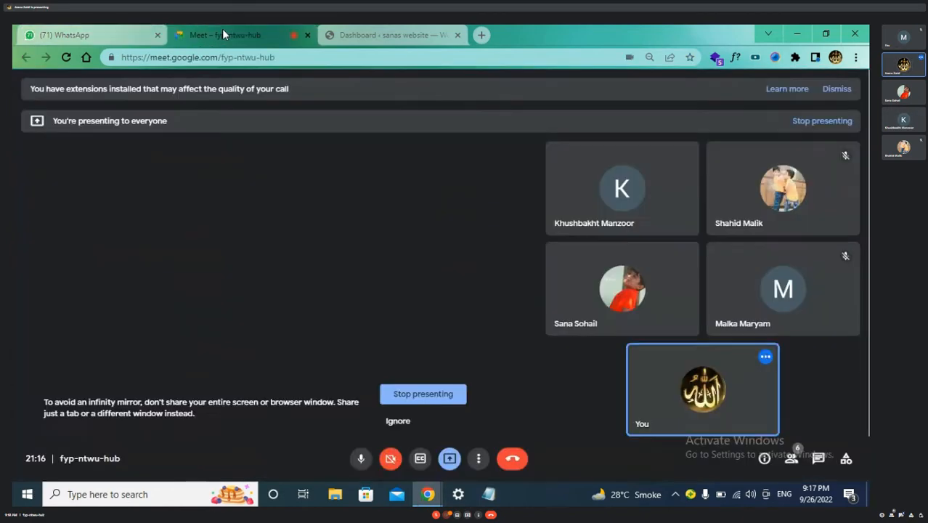
{"action": "left_click", "coordinate": [385, 34]}
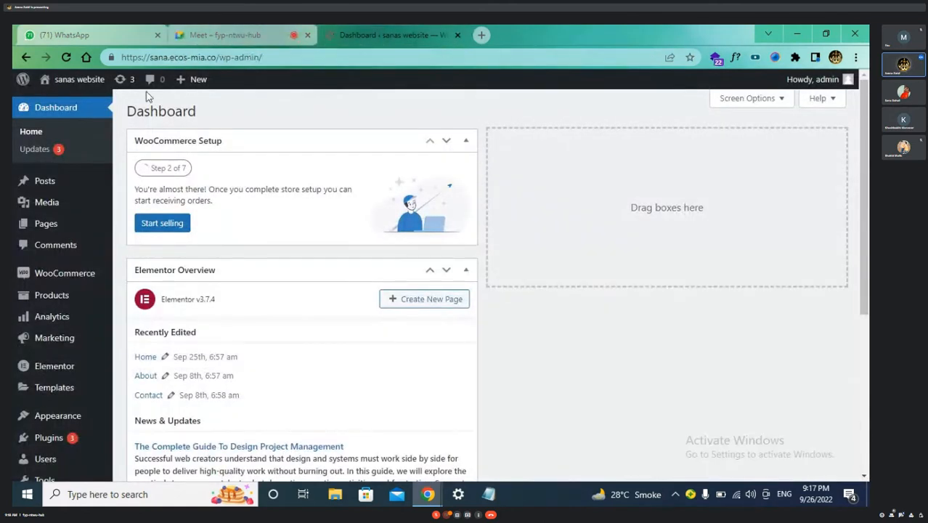
Duplicate the WordPress Dashboard tab three times
{"action": "right_click", "coordinate": [383, 33]}
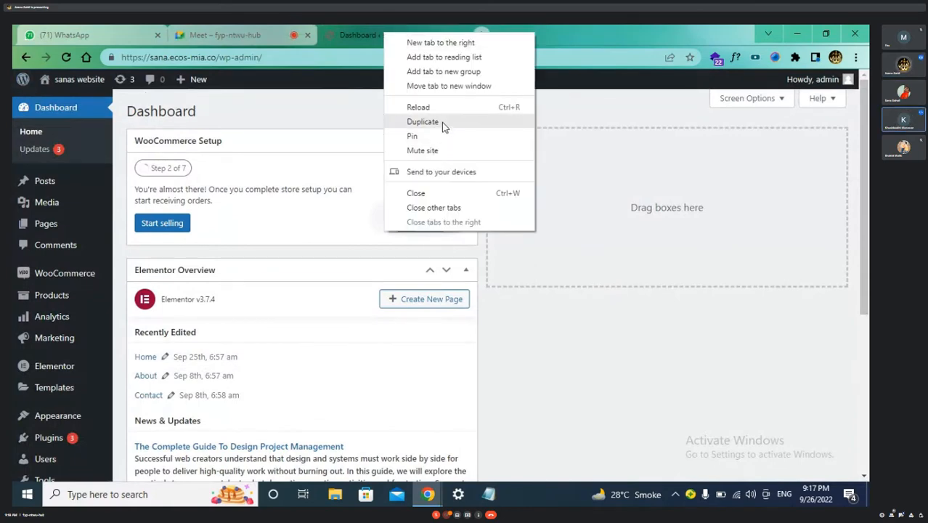
{"action": "left_click", "coordinate": [441, 124]}
{"action": "right_click", "coordinate": [552, 36]}
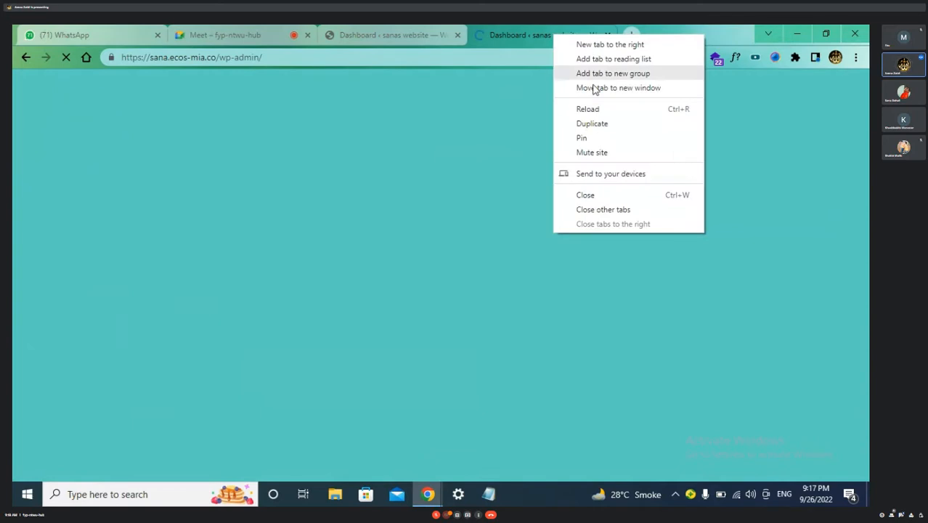
{"action": "left_click", "coordinate": [594, 123]}
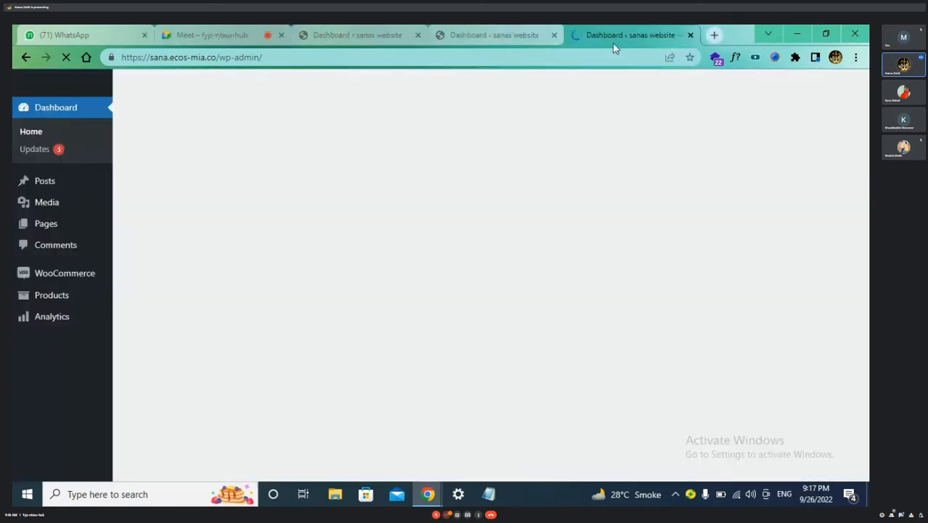
{"action": "right_click", "coordinate": [614, 34]}
{"action": "left_click", "coordinate": [531, 107]}
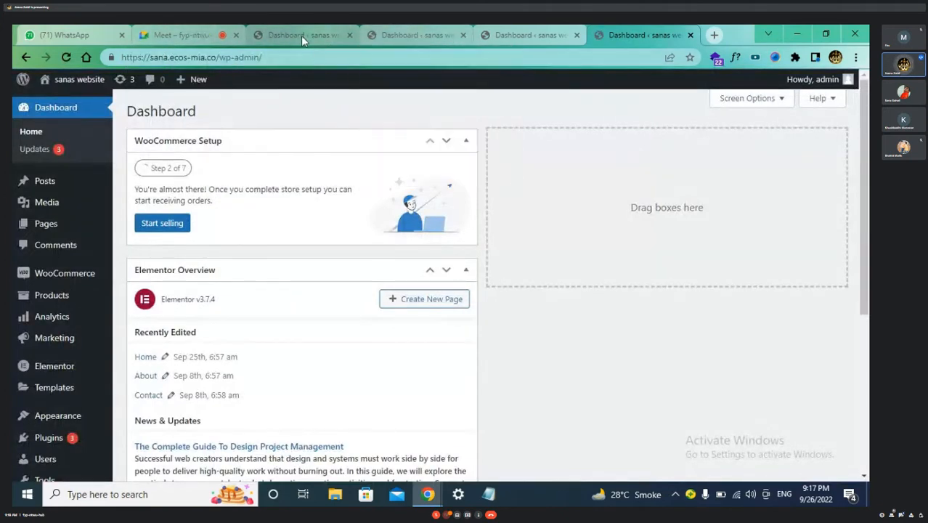
Show the live Blufeu homepage in one of the dashboard copies
{"action": "left_click", "coordinate": [406, 34]}
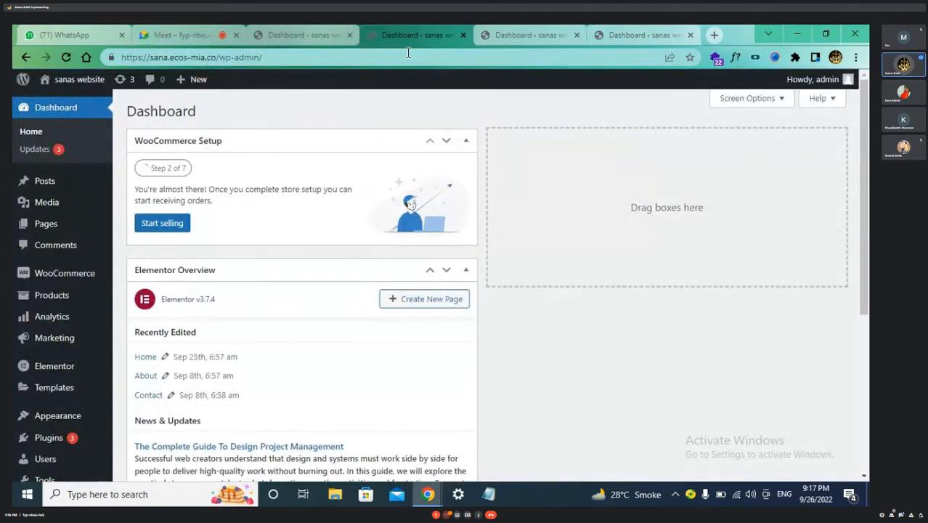
{"action": "mouse_move", "coordinate": [82, 81]}
{"action": "left_click", "coordinate": [61, 101]}
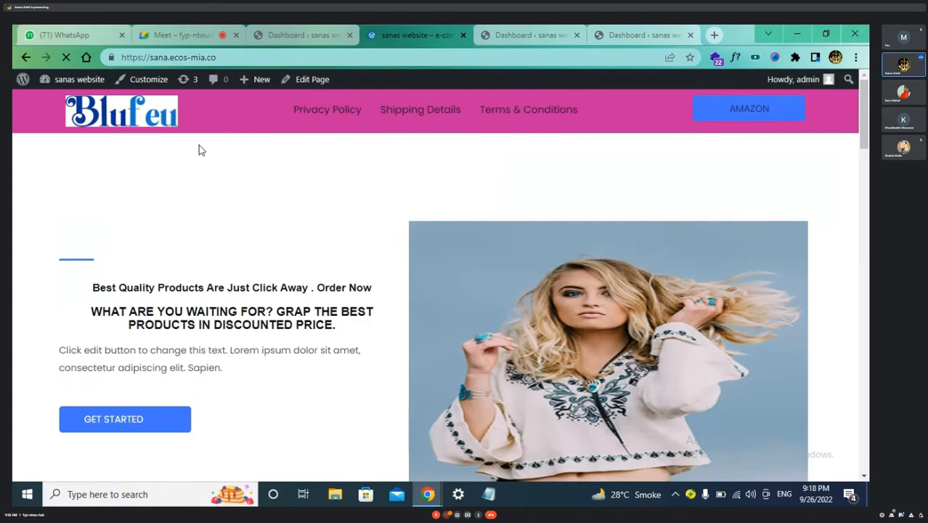
Launch the theme Customizer in one tab and the live site in another copy
{"action": "left_click", "coordinate": [148, 79]}
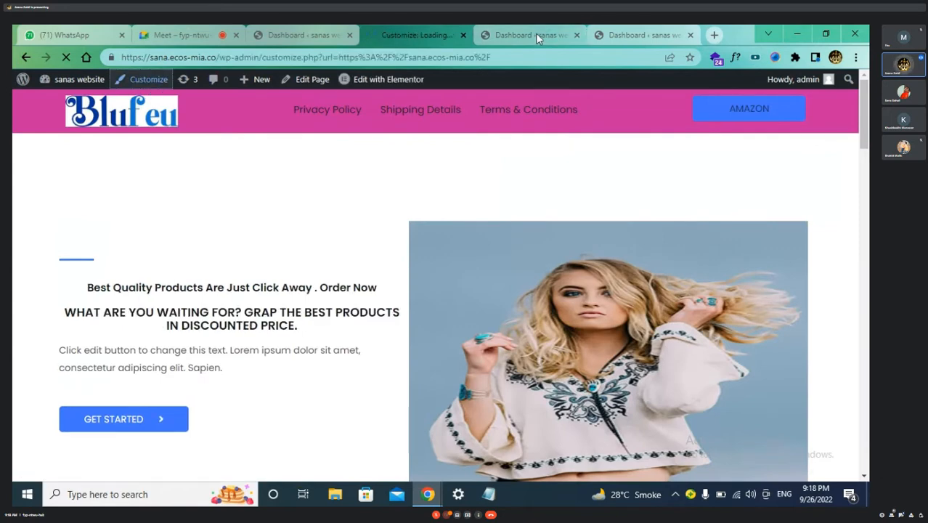
{"action": "left_click", "coordinate": [536, 35]}
{"action": "mouse_move", "coordinate": [79, 79]}
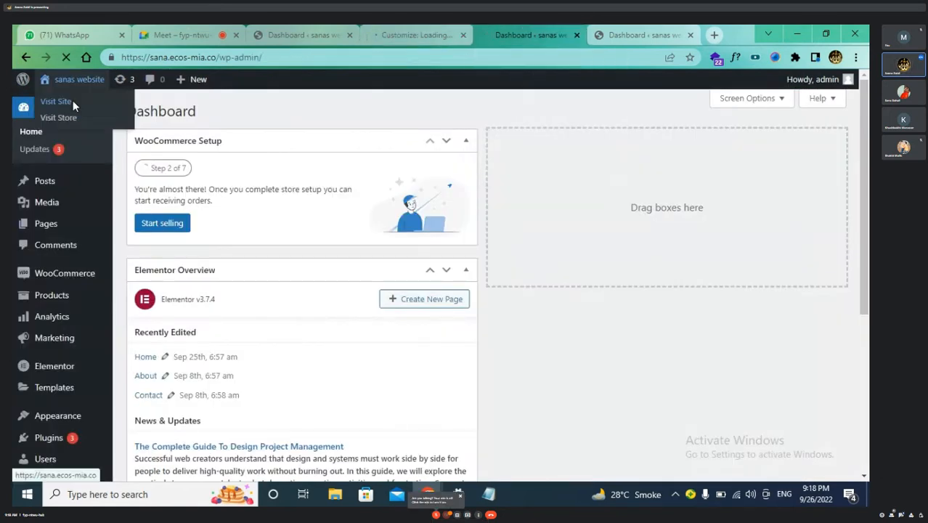
{"action": "left_click", "coordinate": [73, 100]}
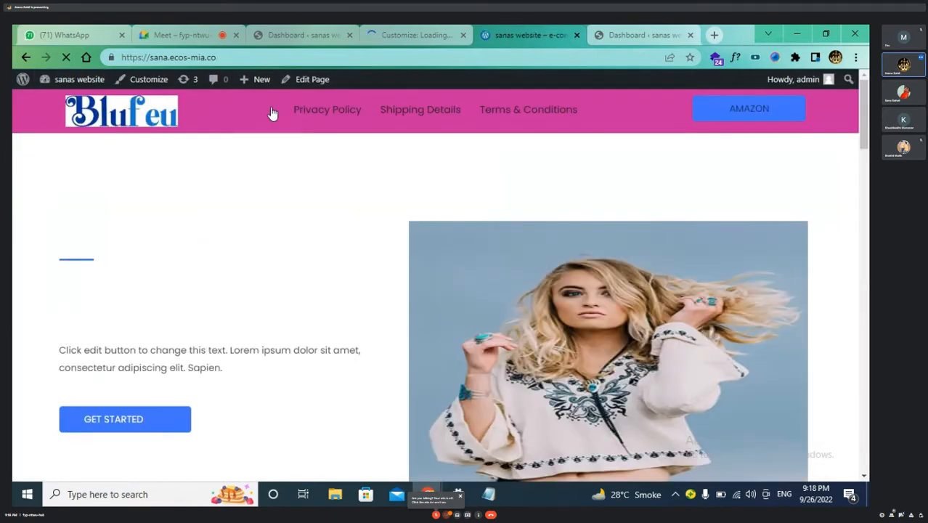
Open Home in Elementor, load the live site in the last copy, and return to the Customizer
{"action": "left_click", "coordinate": [388, 79]}
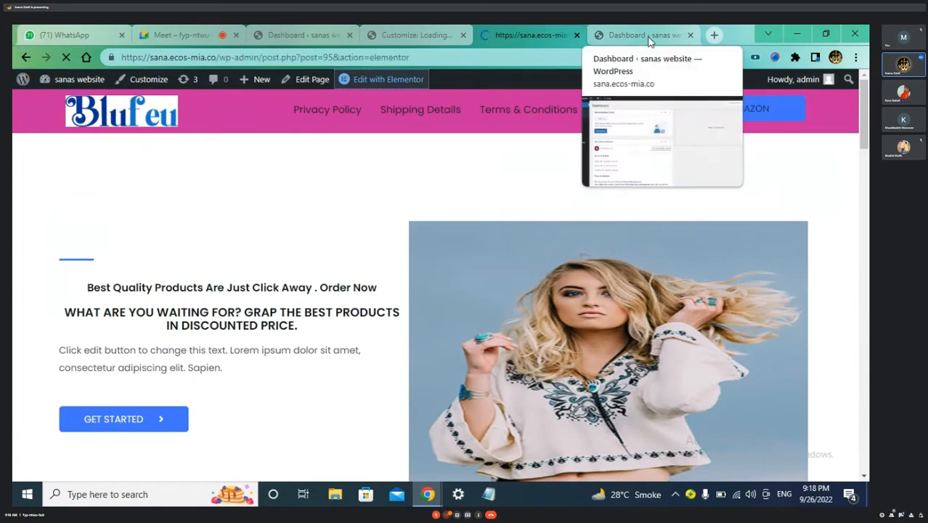
{"action": "left_click", "coordinate": [648, 40]}
{"action": "left_click", "coordinate": [59, 85]}
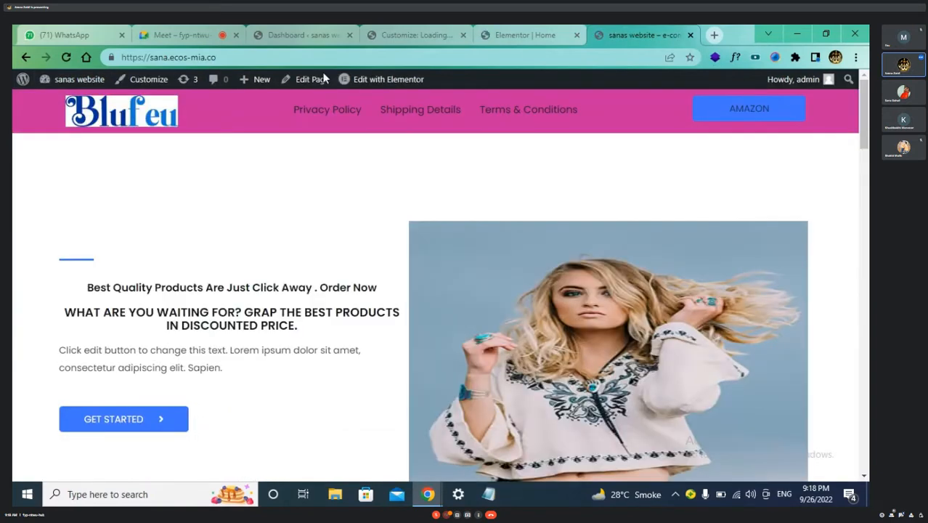
{"action": "left_click", "coordinate": [303, 35]}
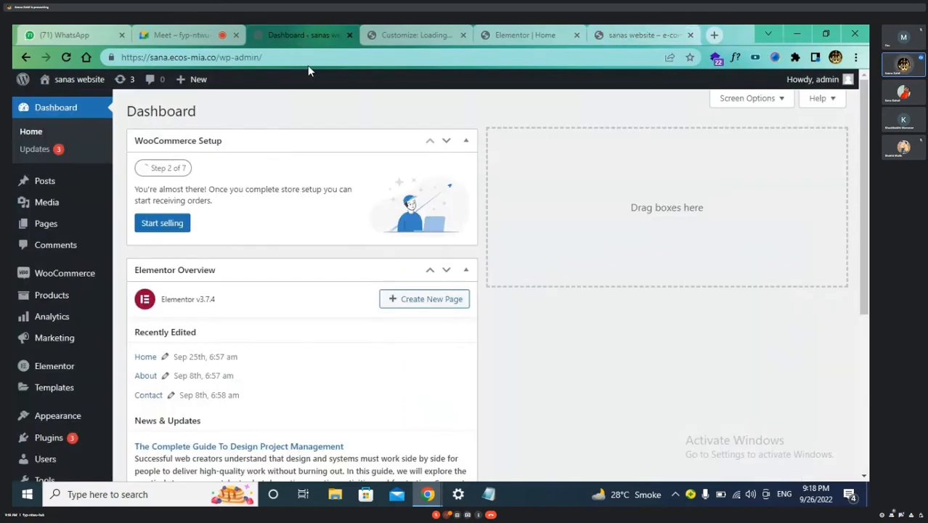
{"action": "left_click", "coordinate": [404, 34]}
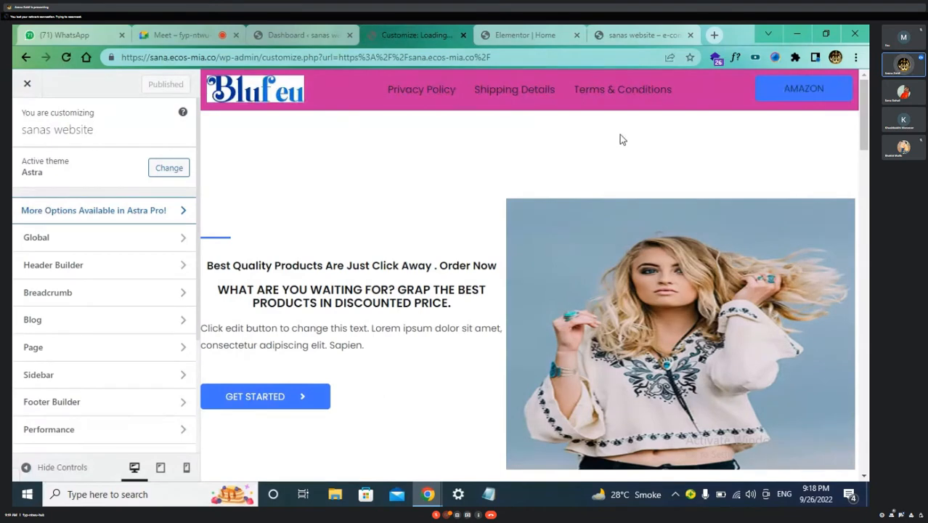
Close the antivirus notification and Navigator panel in Elementor, then return to the Astra Customizer
{"action": "left_click", "coordinate": [527, 37]}
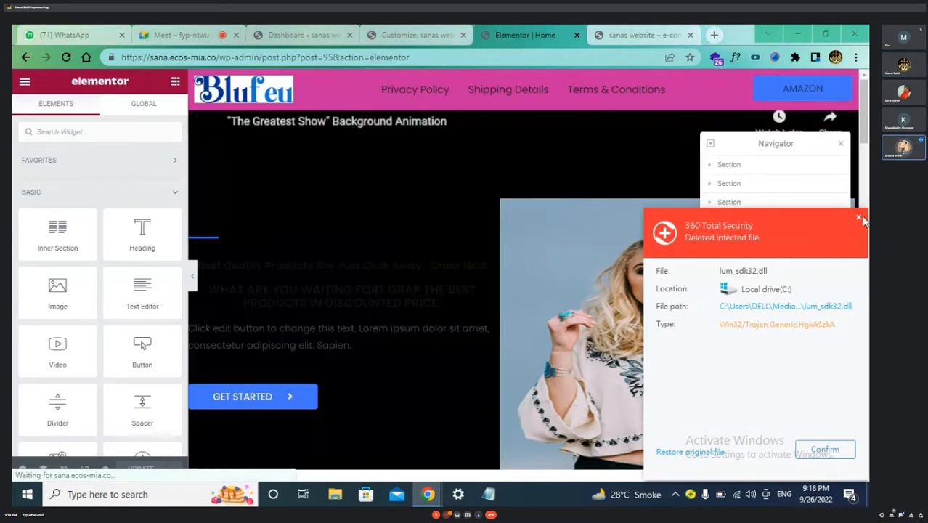
{"action": "left_click", "coordinate": [859, 217]}
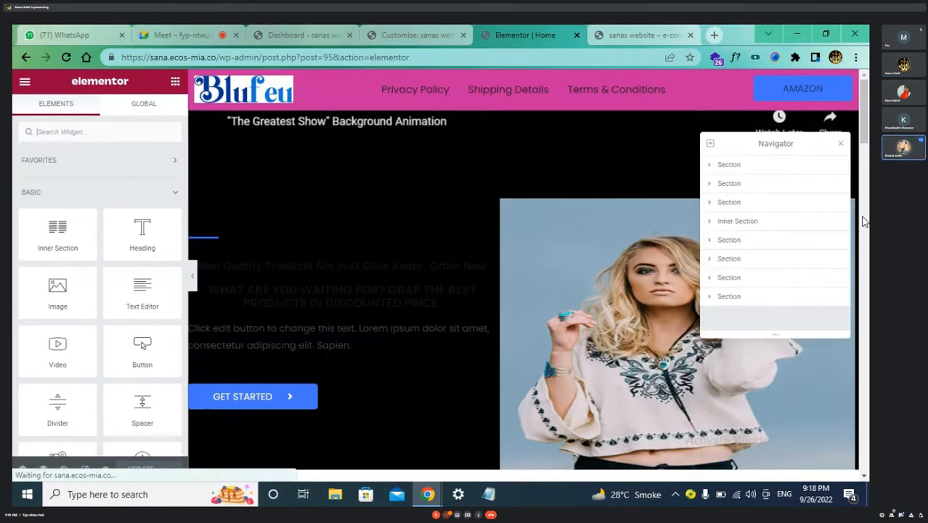
{"action": "left_click", "coordinate": [841, 144]}
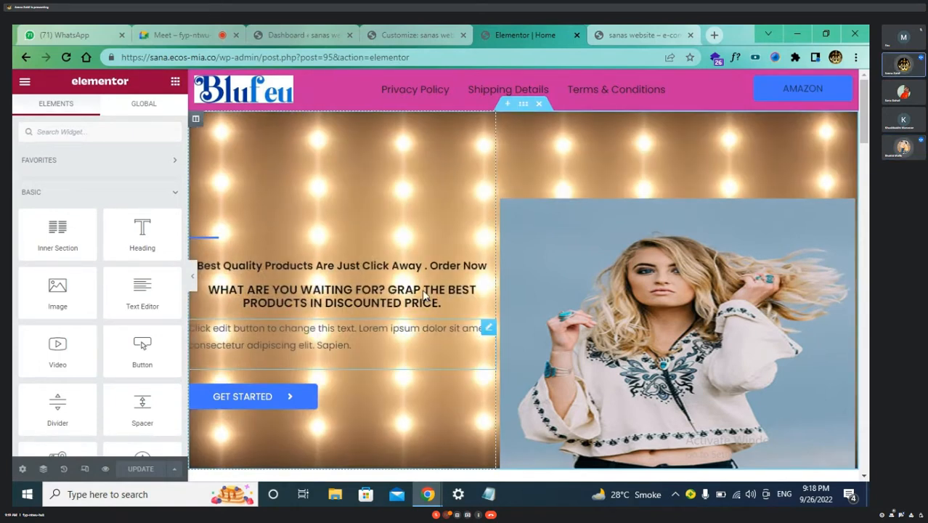
{"action": "left_click", "coordinate": [418, 34]}
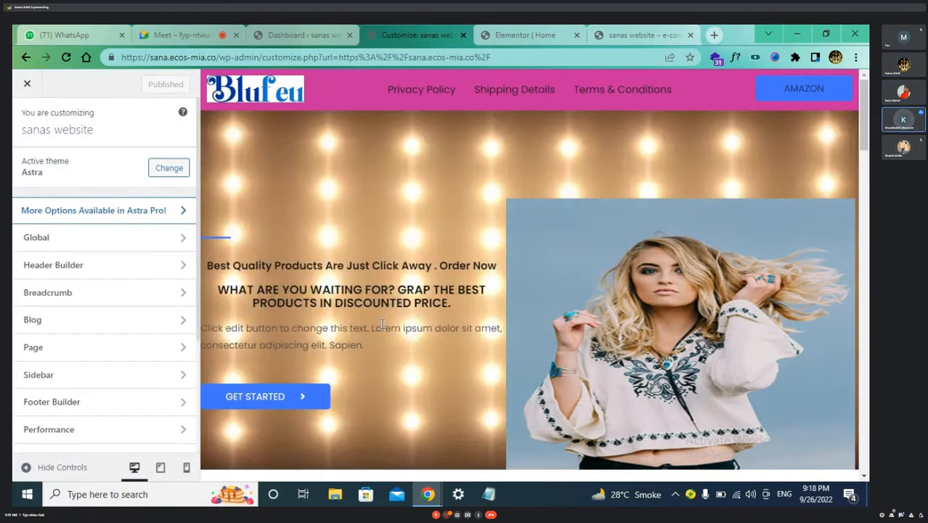
{"action": "scroll", "coordinate": [382, 324], "scroll_direction": "down", "scroll_amount": 2}
{"action": "scroll", "coordinate": [381, 322], "scroll_direction": "up", "scroll_amount": 2}
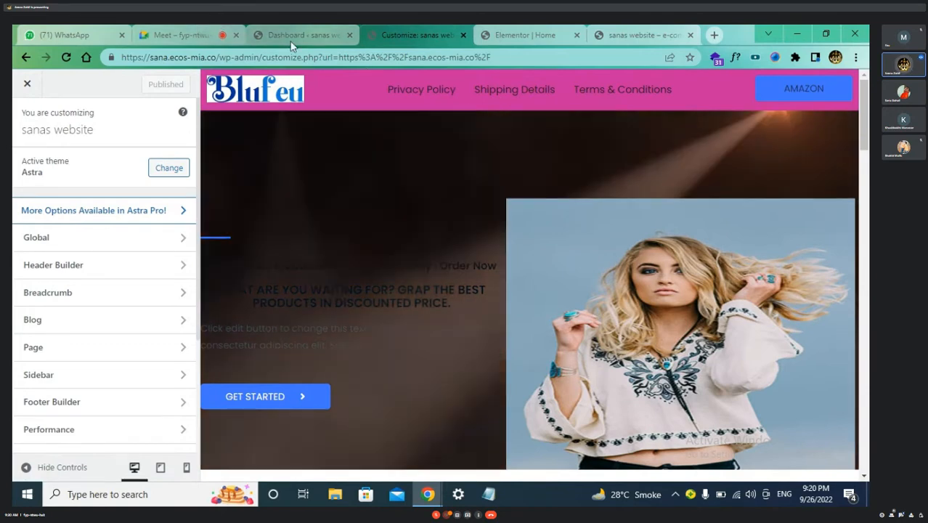
{"action": "left_click", "coordinate": [291, 38]}
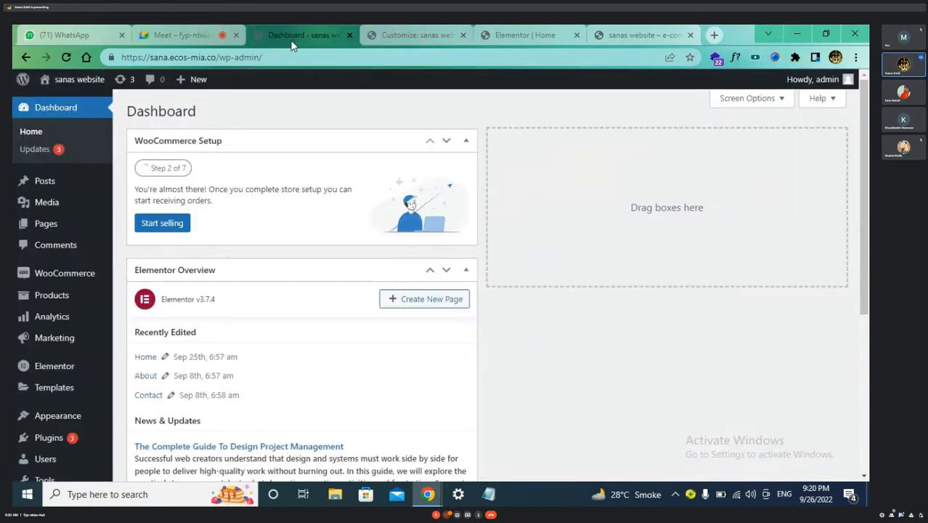
{"action": "left_click", "coordinate": [540, 38]}
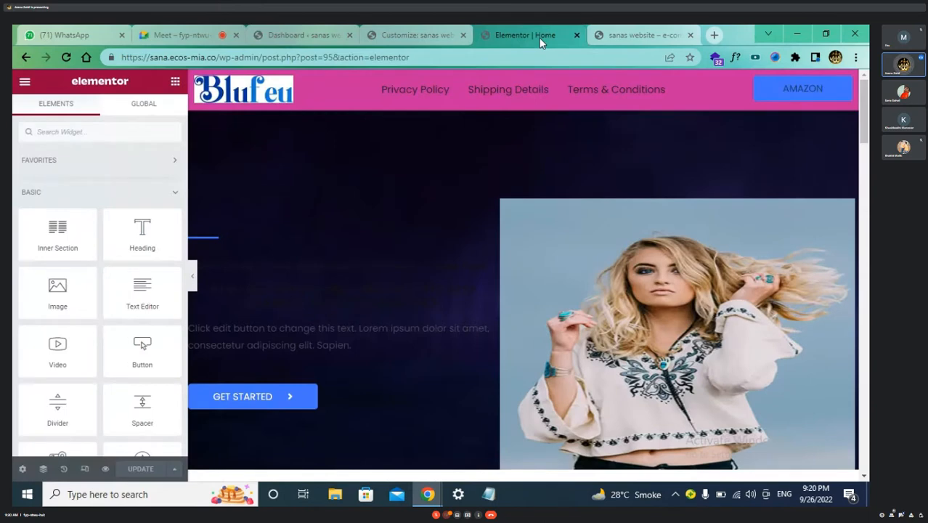
{"action": "left_click", "coordinate": [416, 35]}
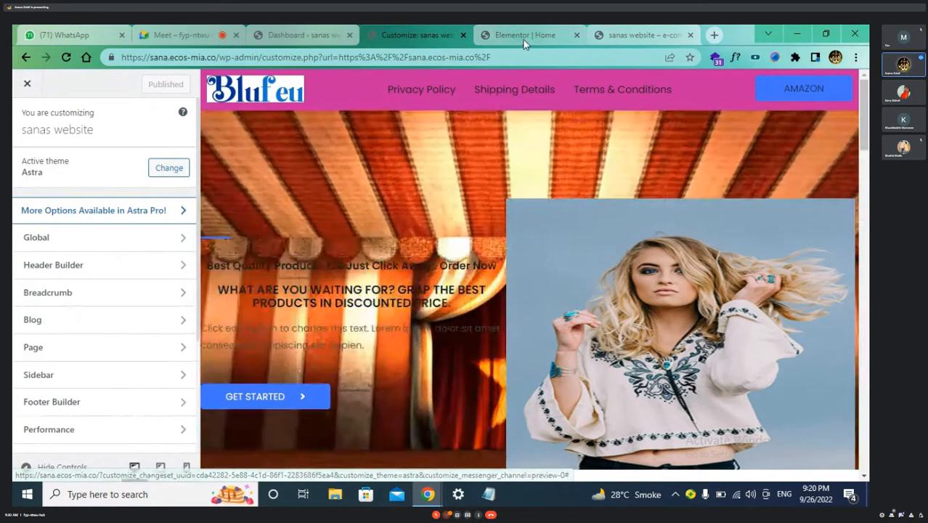
{"action": "left_click", "coordinate": [525, 35]}
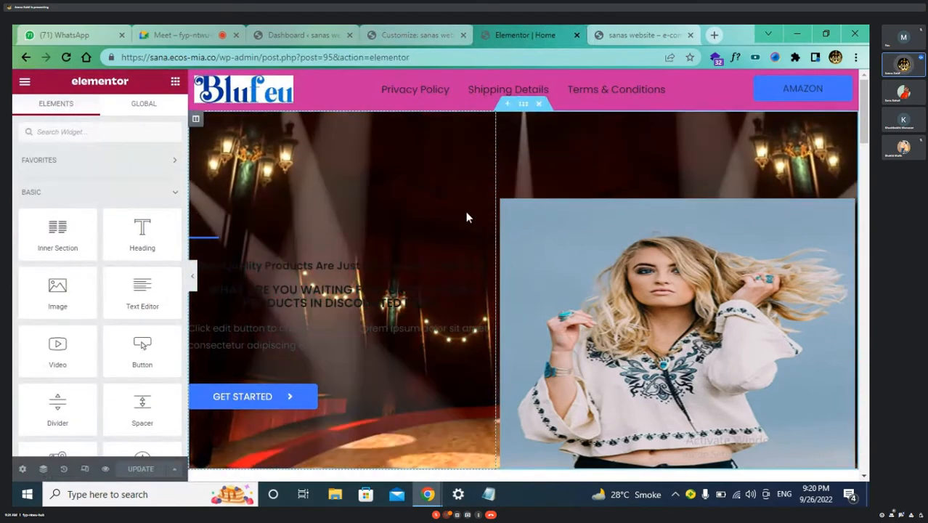
{"action": "scroll", "coordinate": [587, 209], "scroll_direction": "down", "scroll_amount": 2}
{"action": "scroll", "coordinate": [587, 208], "scroll_direction": "up", "scroll_amount": 2}
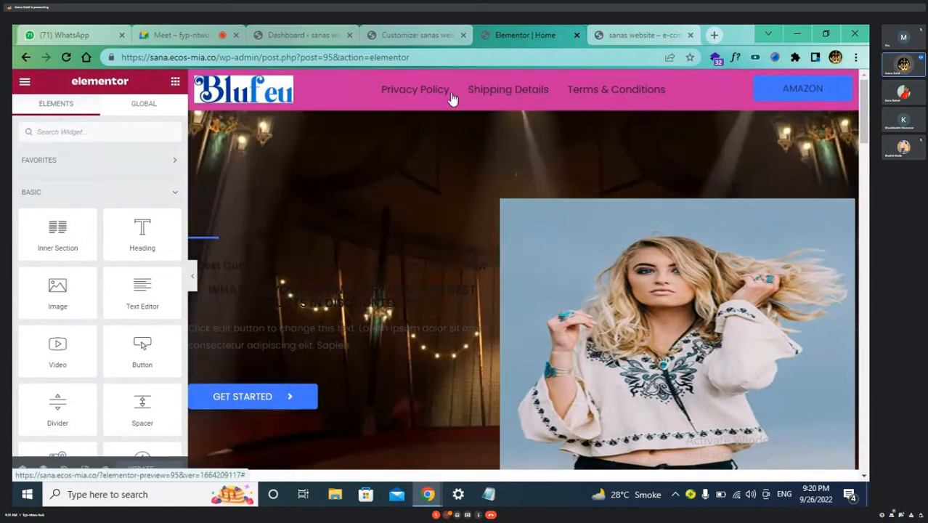
{"action": "double_click", "coordinate": [399, 89]}
{"action": "left_click", "coordinate": [731, 86]}
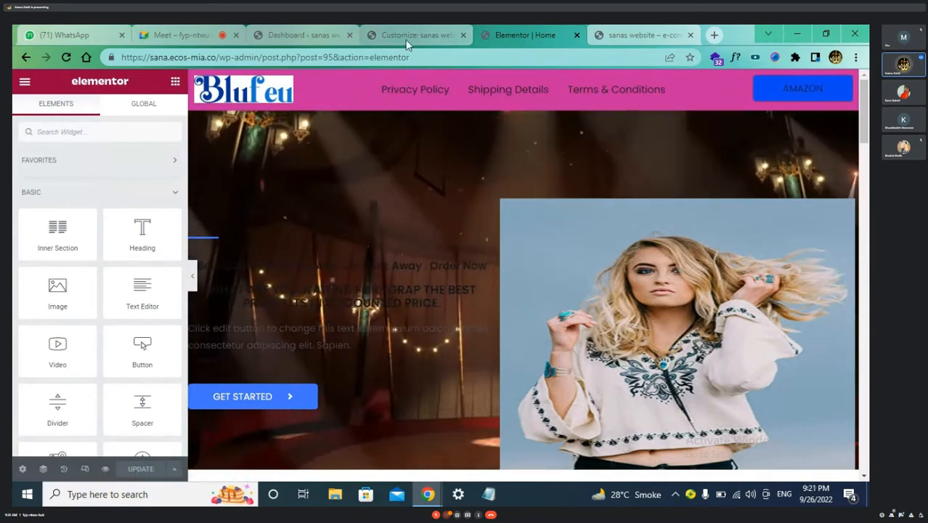
{"action": "left_click", "coordinate": [407, 40]}
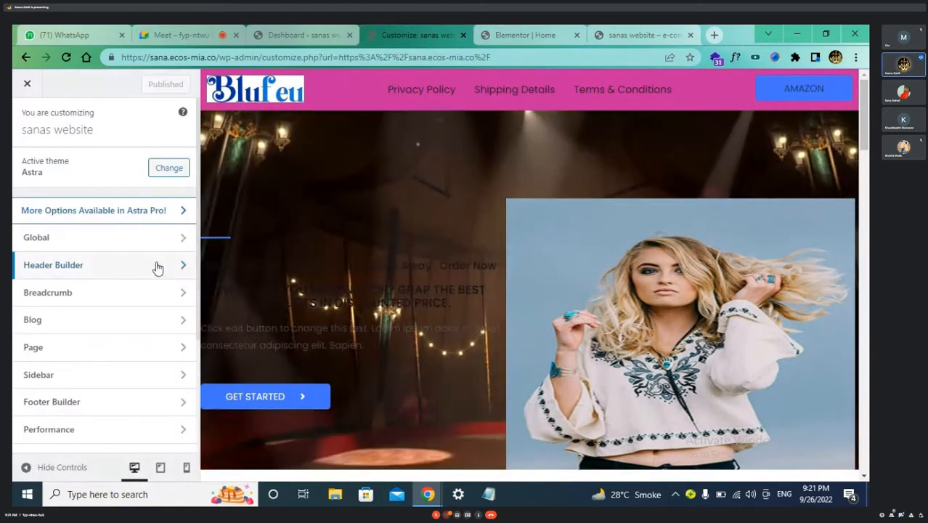
In Header Builder, place Primary Menu in the top row's middle and Cart at its right
{"action": "left_click", "coordinate": [180, 265]}
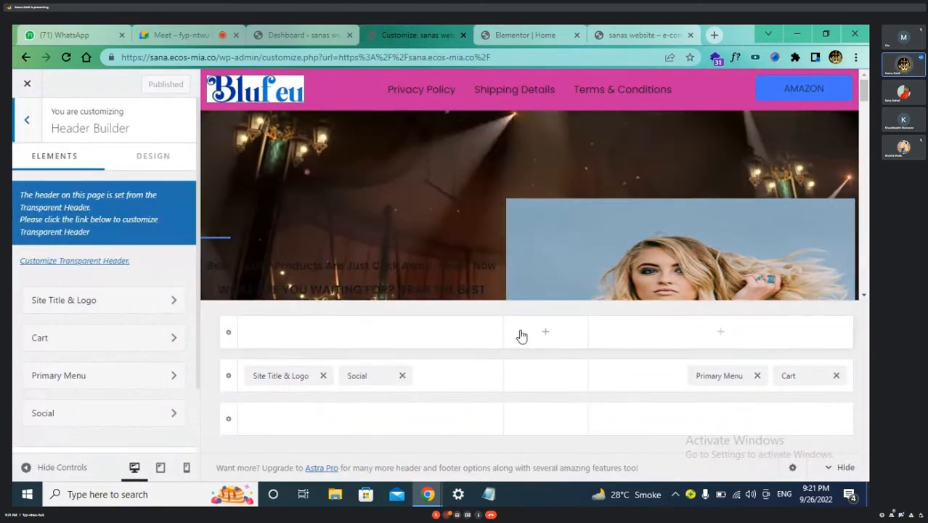
{"action": "left_click_drag", "start_coordinate": [291, 375], "coordinate": [293, 336]}
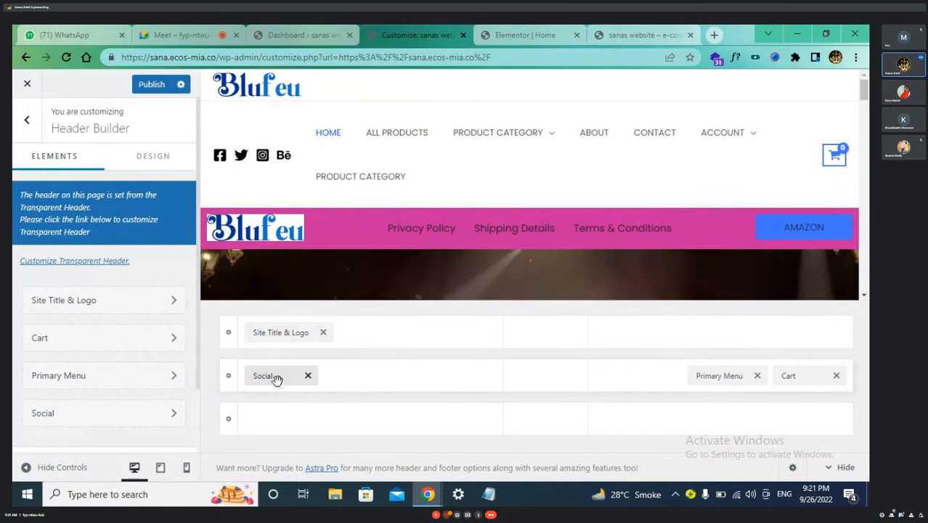
{"action": "left_click_drag", "start_coordinate": [276, 377], "coordinate": [414, 357]}
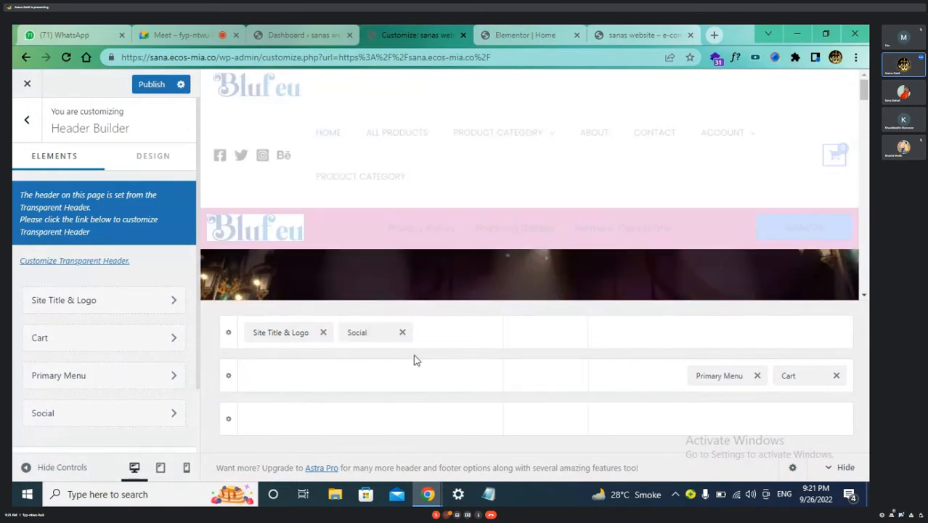
{"action": "left_click_drag", "start_coordinate": [723, 378], "coordinate": [691, 357]}
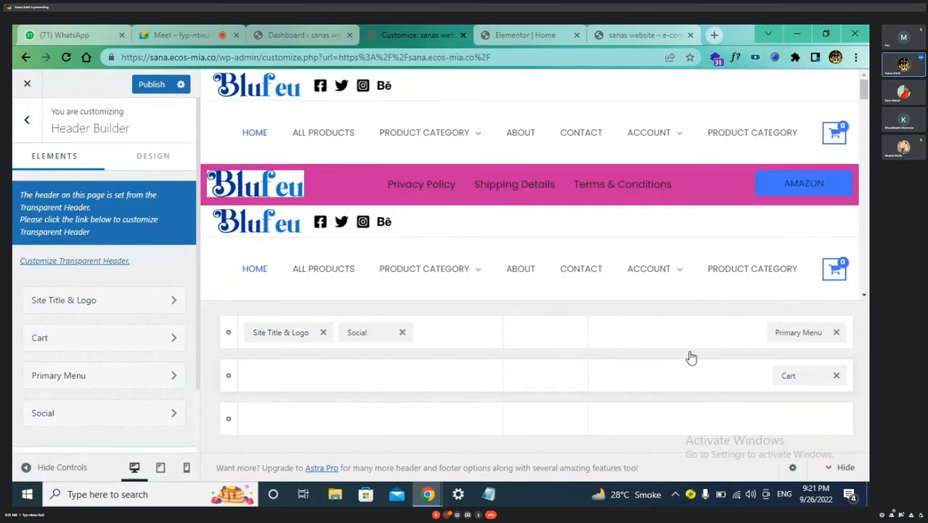
{"action": "left_click_drag", "start_coordinate": [797, 337], "coordinate": [755, 337]}
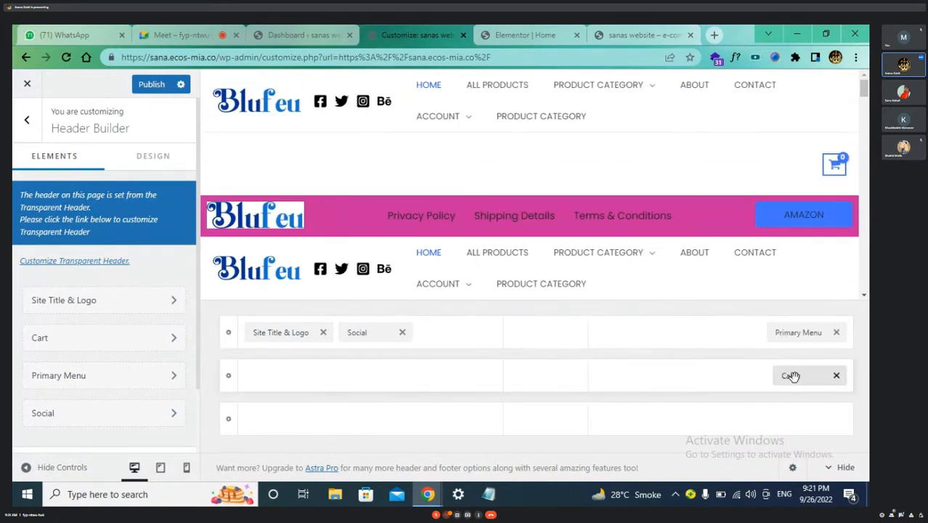
{"action": "mouse_move", "coordinate": [788, 375]}
{"action": "left_mouse_down"}
{"action": "mouse_move", "coordinate": [746, 358]}
{"action": "mouse_move", "coordinate": [777, 386]}
{"action": "left_mouse_up"}
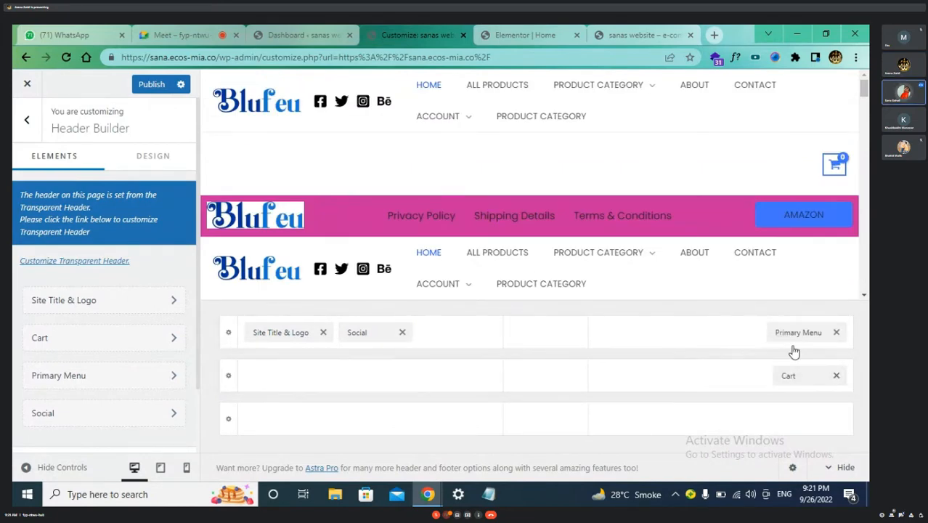
{"action": "left_click_drag", "start_coordinate": [795, 332], "coordinate": [629, 348]}
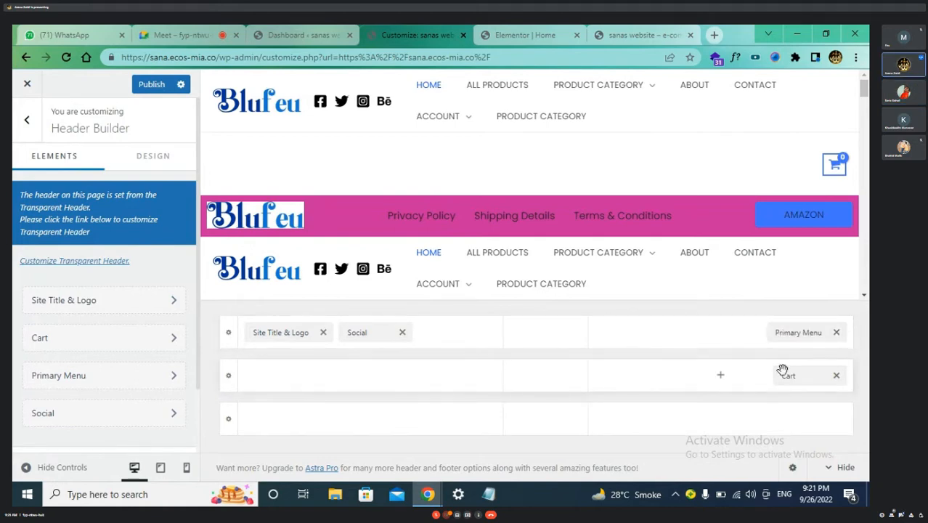
{"action": "left_click_drag", "start_coordinate": [810, 332], "coordinate": [638, 345]}
{"action": "left_click_drag", "start_coordinate": [764, 336], "coordinate": [521, 351]}
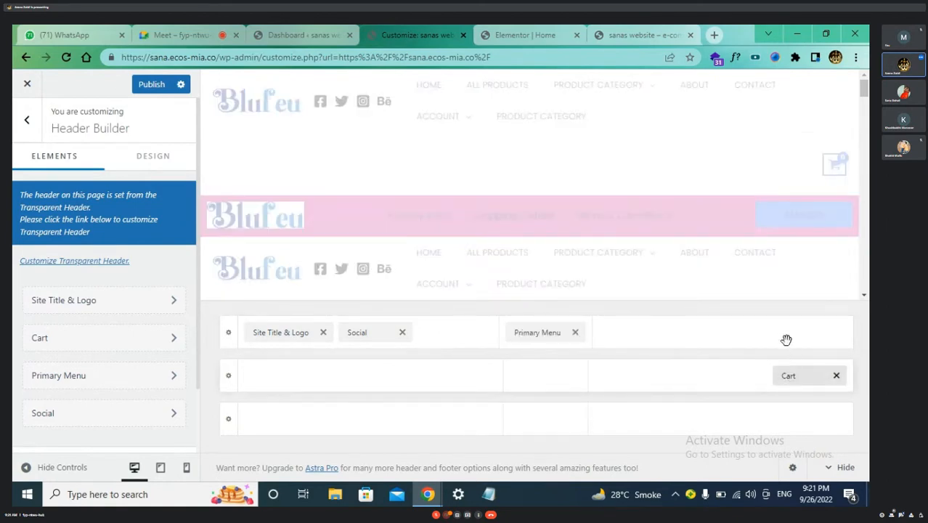
{"action": "left_click_drag", "start_coordinate": [807, 376], "coordinate": [787, 341]}
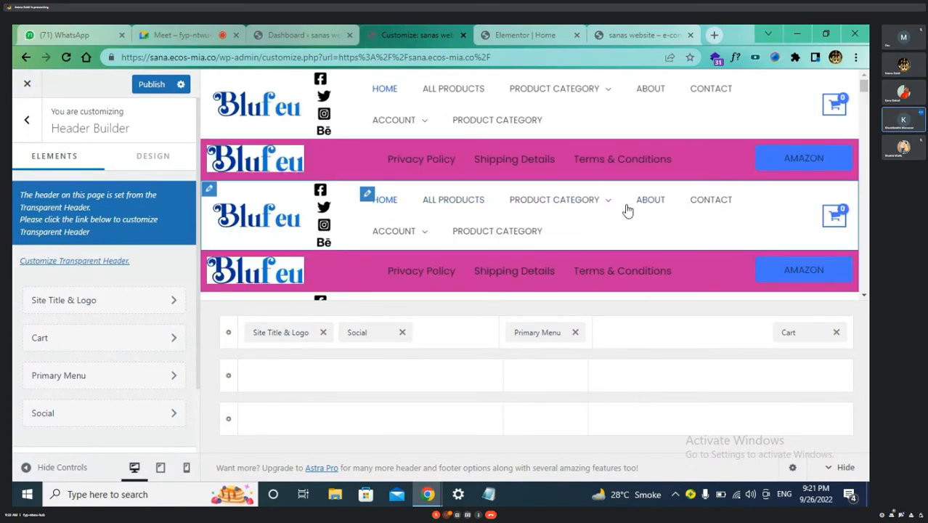
Move Site Title & Logo and the Social icons down into the second header row
{"action": "scroll", "coordinate": [627, 210], "scroll_direction": "down", "scroll_amount": 2}
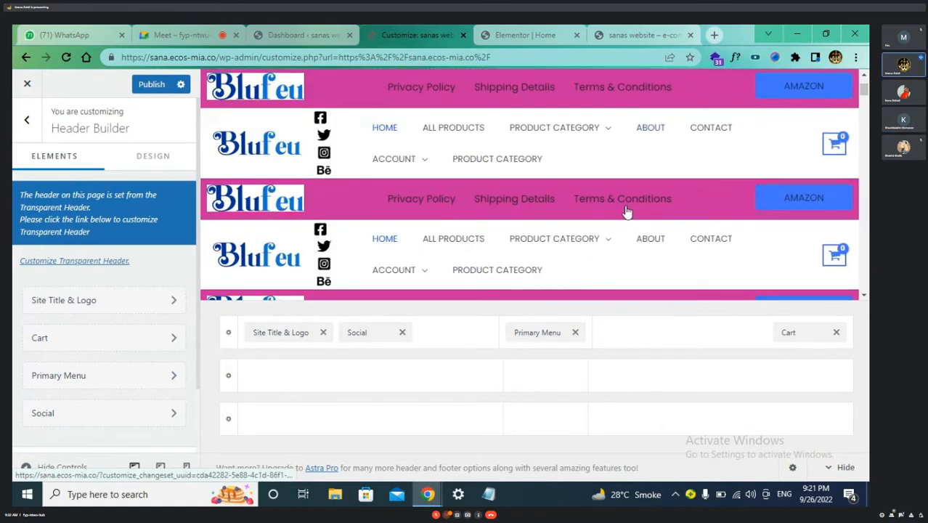
{"action": "scroll", "coordinate": [627, 210], "scroll_direction": "down", "scroll_amount": 1}
{"action": "scroll", "coordinate": [628, 212], "scroll_direction": "down", "scroll_amount": 3}
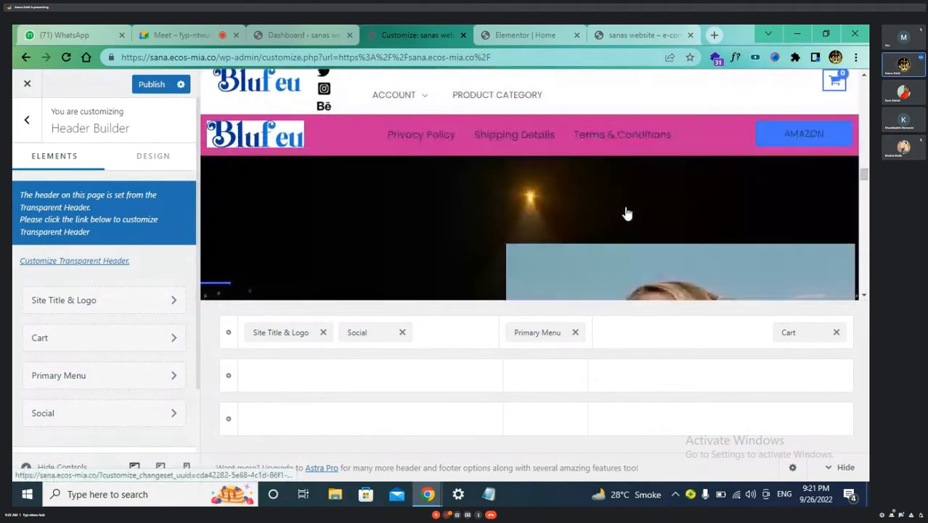
{"action": "scroll", "coordinate": [628, 213], "scroll_direction": "down", "scroll_amount": 3}
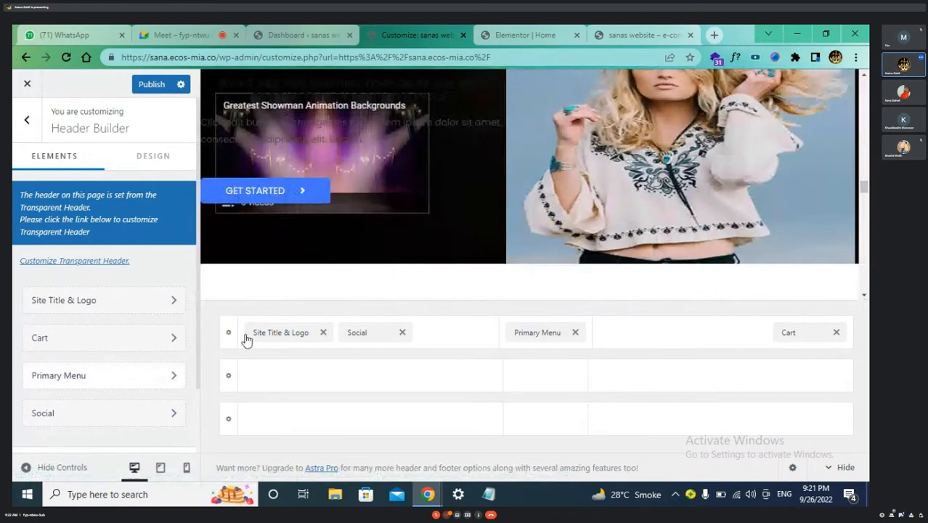
{"action": "left_click_drag", "start_coordinate": [287, 339], "coordinate": [287, 378]}
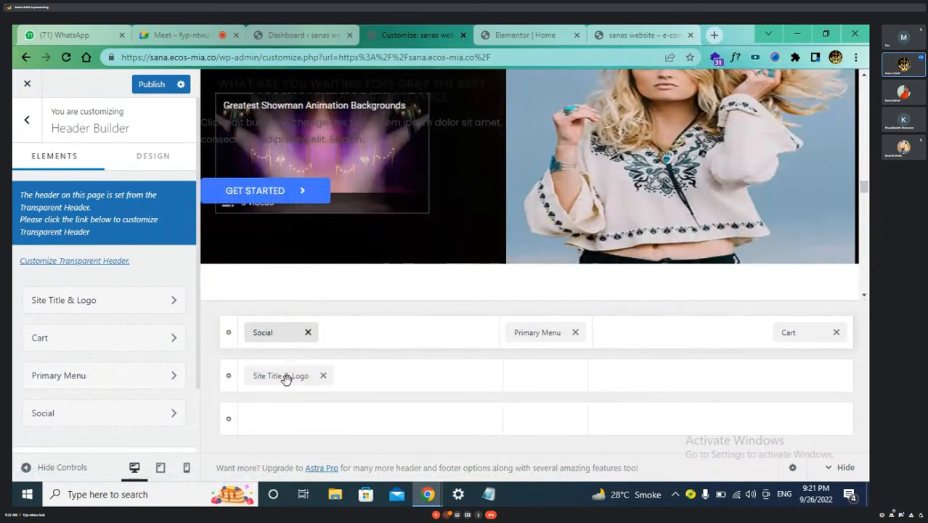
{"action": "left_click_drag", "start_coordinate": [276, 330], "coordinate": [405, 386]}
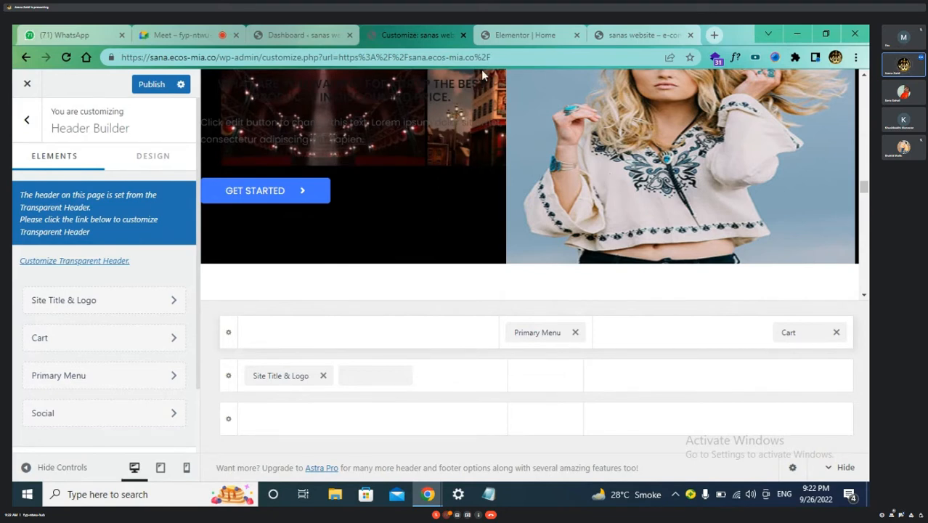
Compare the Dashboard, Customizer, Elementor and live-site tabs to check the rearranged header
{"action": "left_click", "coordinate": [285, 31]}
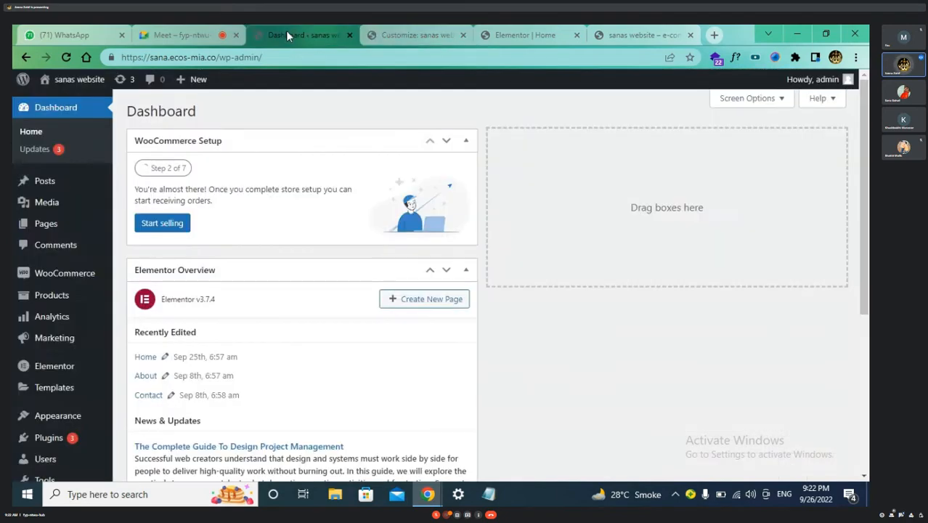
{"action": "left_click", "coordinate": [417, 35]}
{"action": "left_click", "coordinate": [547, 34]}
{"action": "left_click", "coordinate": [639, 35]}
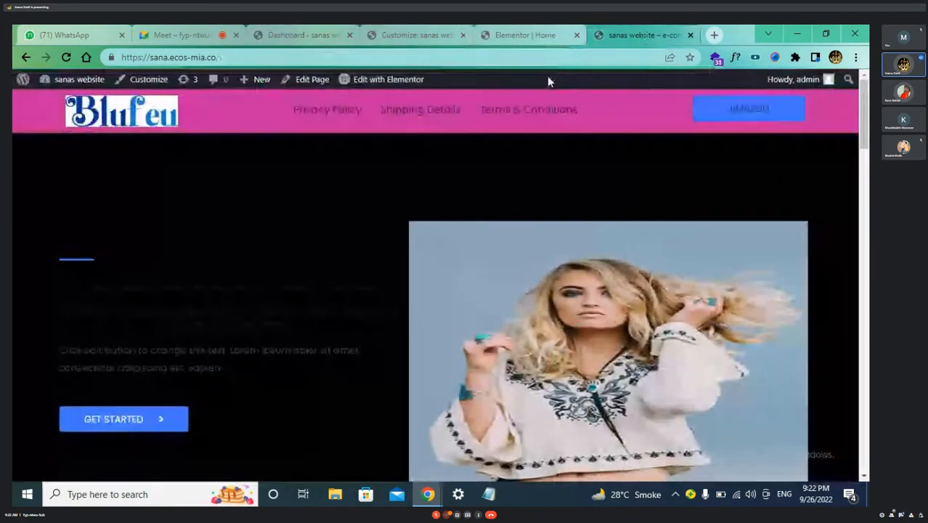
{"action": "left_click", "coordinate": [418, 34]}
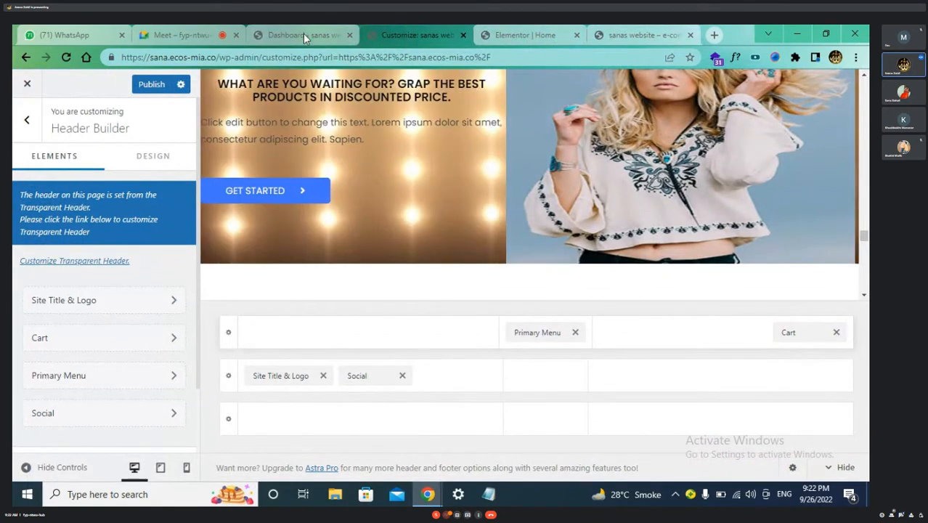
{"action": "left_click", "coordinate": [304, 35]}
{"action": "left_click", "coordinate": [612, 34]}
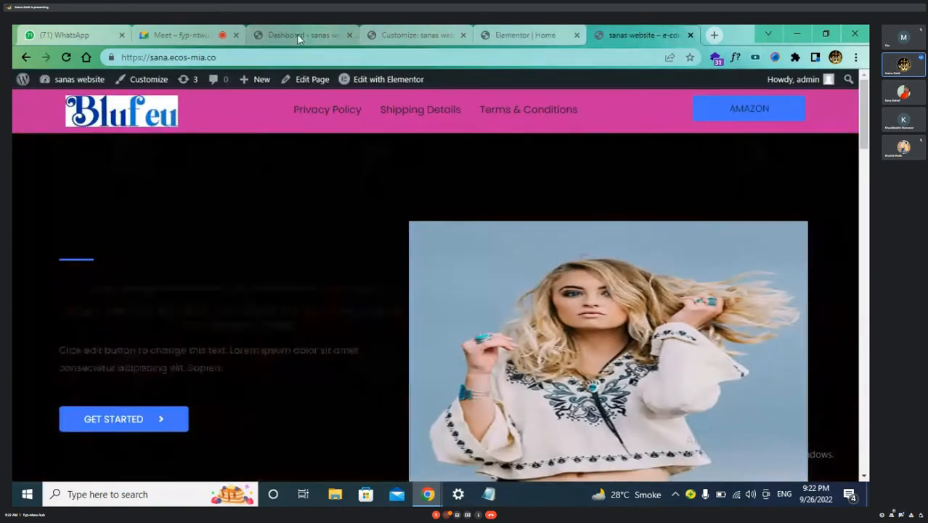
{"action": "left_click", "coordinate": [297, 34]}
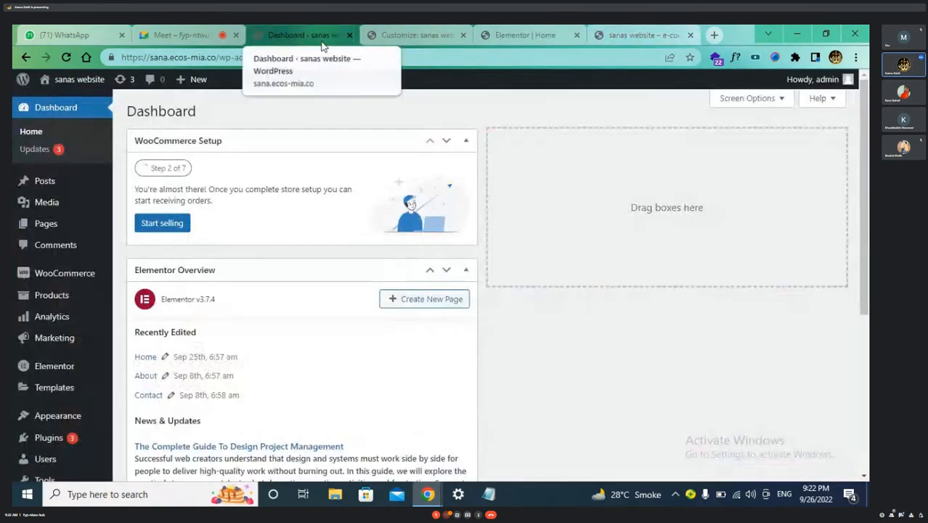
{"action": "left_click", "coordinate": [407, 35]}
{"action": "left_click", "coordinate": [532, 34]}
{"action": "left_click", "coordinate": [638, 37]}
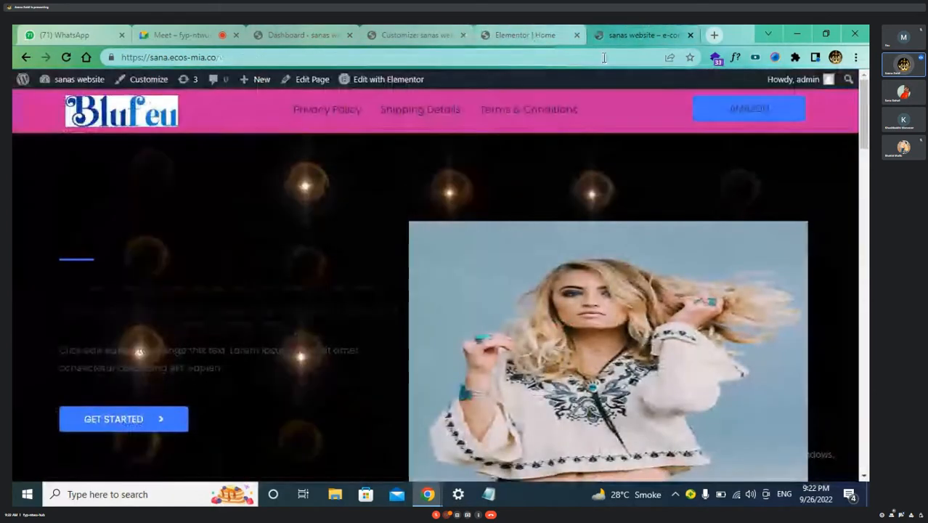
Check Elementor once more, close the Customizer tab with Ctrl+W, and return to the Dashboard
{"action": "left_click", "coordinate": [532, 35]}
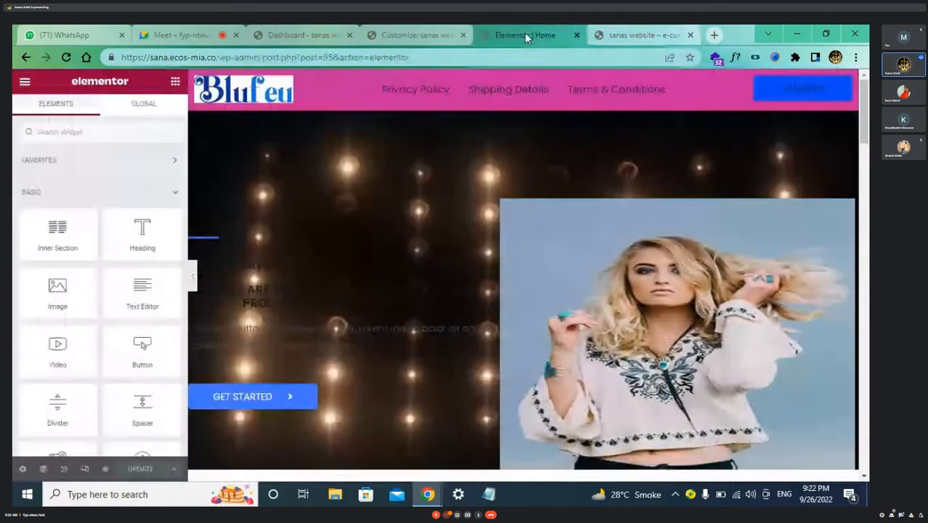
{"action": "left_click", "coordinate": [427, 35]}
{"action": "left_click", "coordinate": [305, 35]}
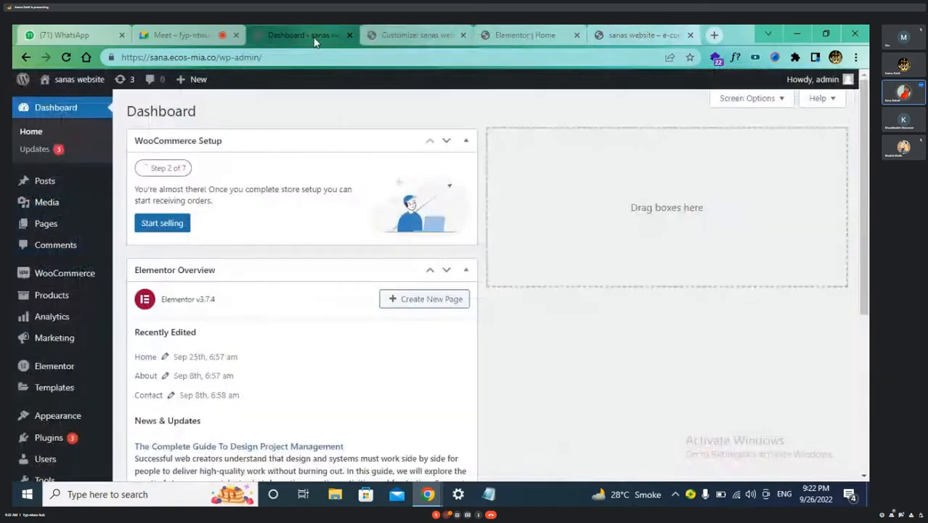
{"action": "left_click", "coordinate": [396, 35]}
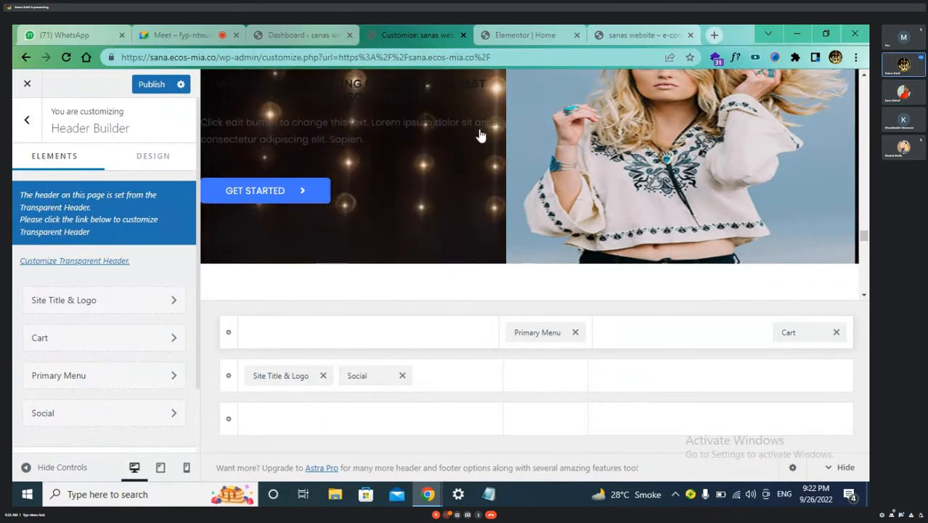
{"action": "left_click", "coordinate": [533, 37]}
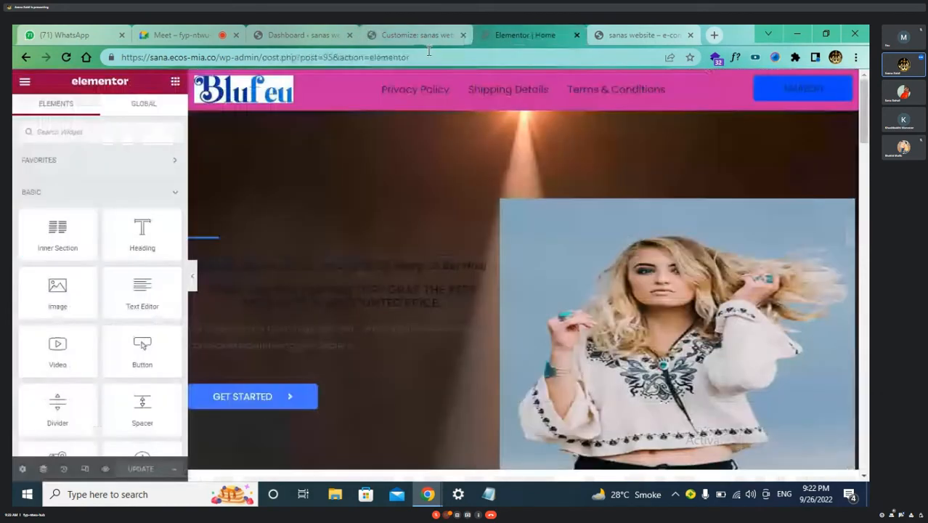
{"action": "left_click", "coordinate": [427, 37]}
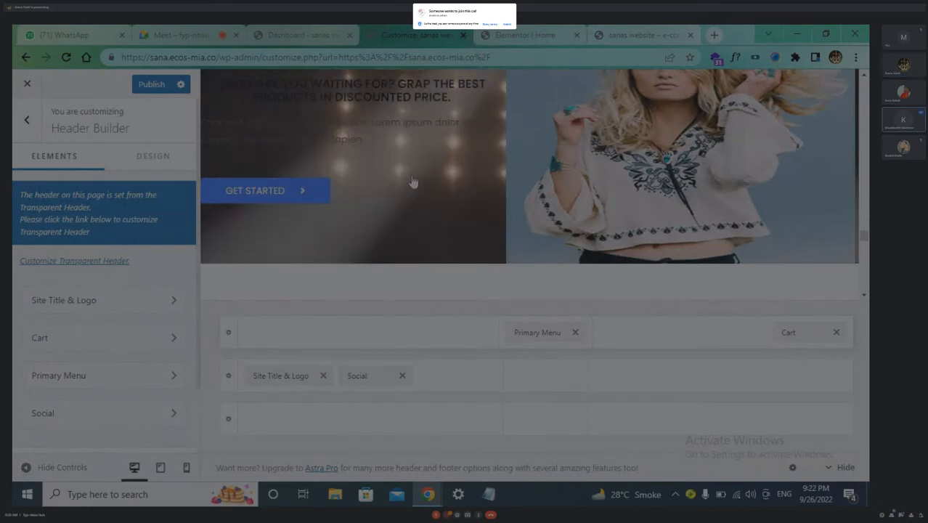
{"action": "key", "text": "ctrl+w"}
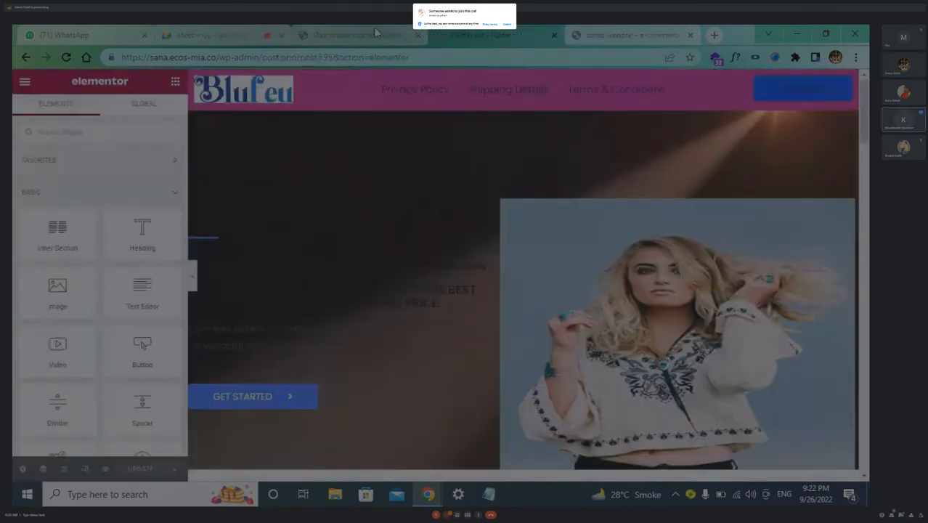
{"action": "left_click", "coordinate": [376, 33]}
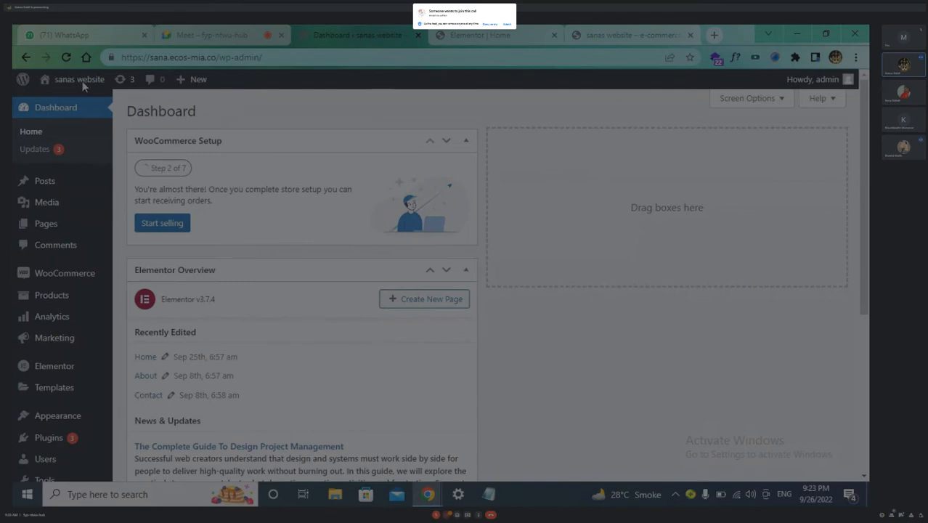
Open the live front page, duplicate its tab, and launch the Customizer in the copy
{"action": "left_click", "coordinate": [81, 80]}
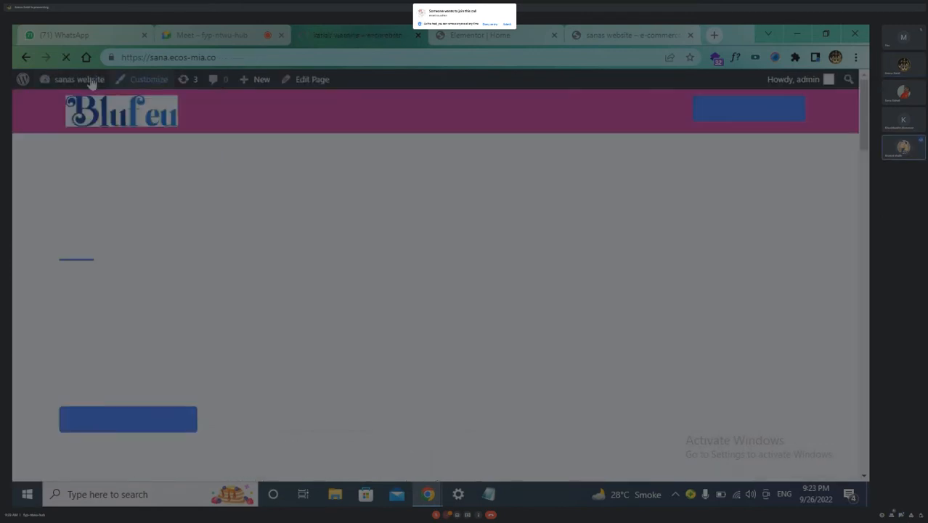
{"action": "mouse_move", "coordinate": [85, 83]}
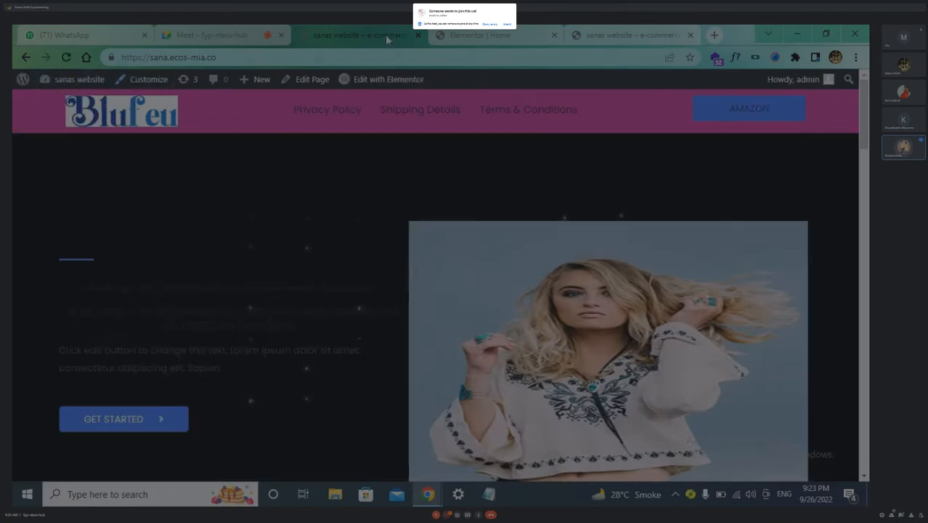
{"action": "right_click", "coordinate": [384, 34]}
{"action": "left_click", "coordinate": [424, 125]}
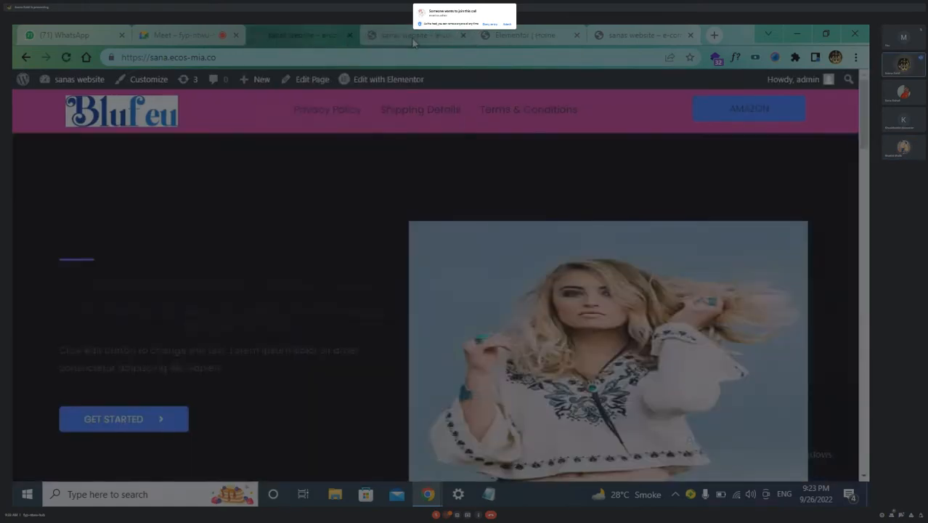
{"action": "left_click", "coordinate": [413, 42]}
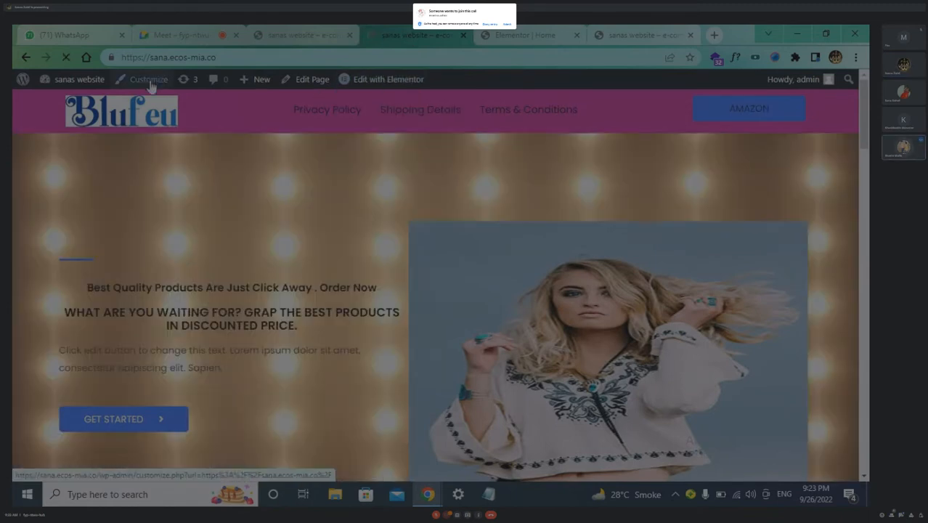
{"action": "left_click", "coordinate": [151, 85]}
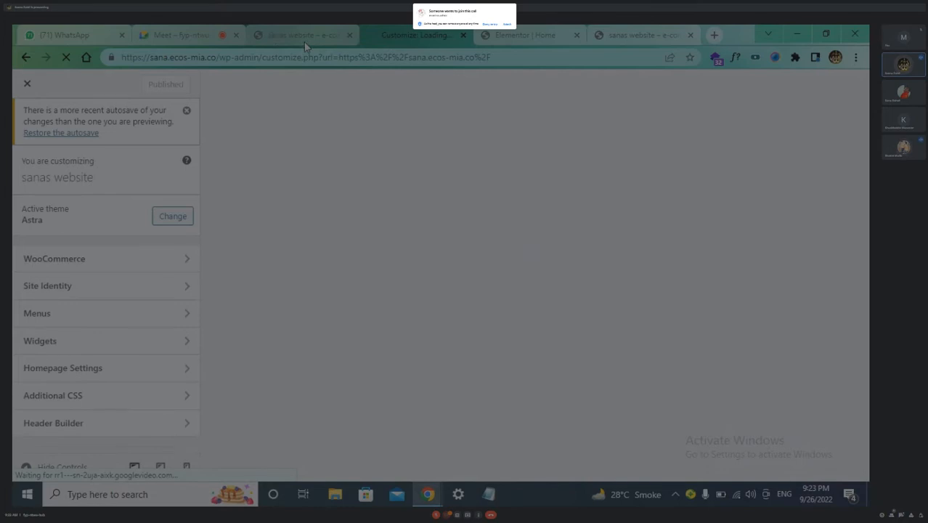
Cycle through the Elementor, live-site and Customizer tabs, then open the admin Dashboard from the site menu
{"action": "left_click", "coordinate": [525, 34]}
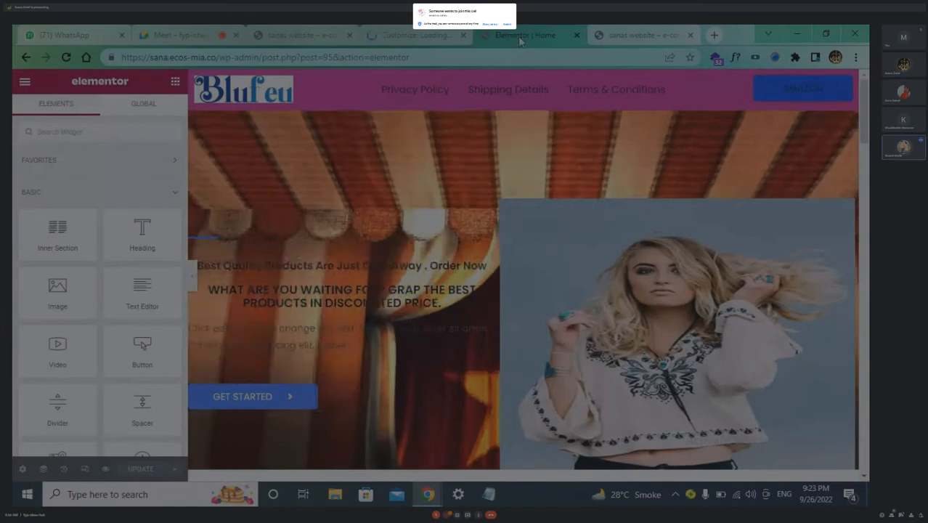
{"action": "key", "text": "ctrl+Tab"}
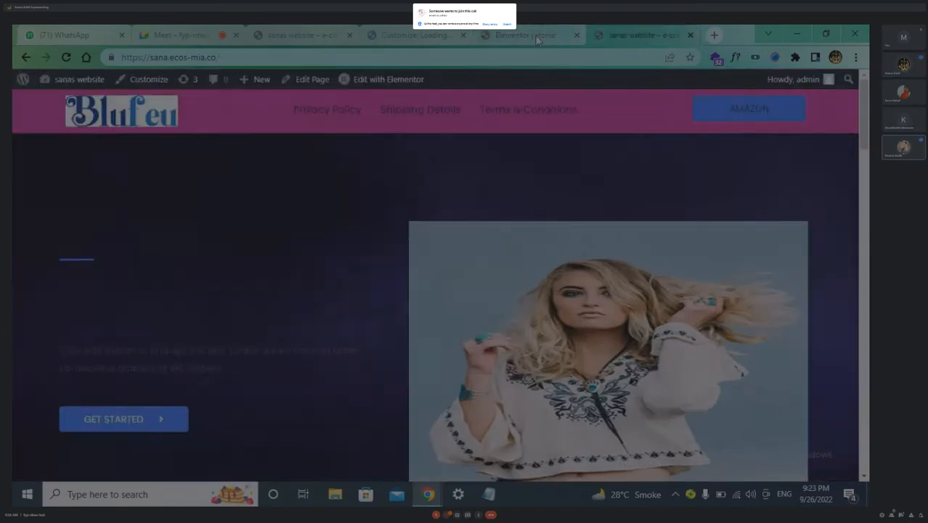
{"action": "left_click", "coordinate": [536, 38]}
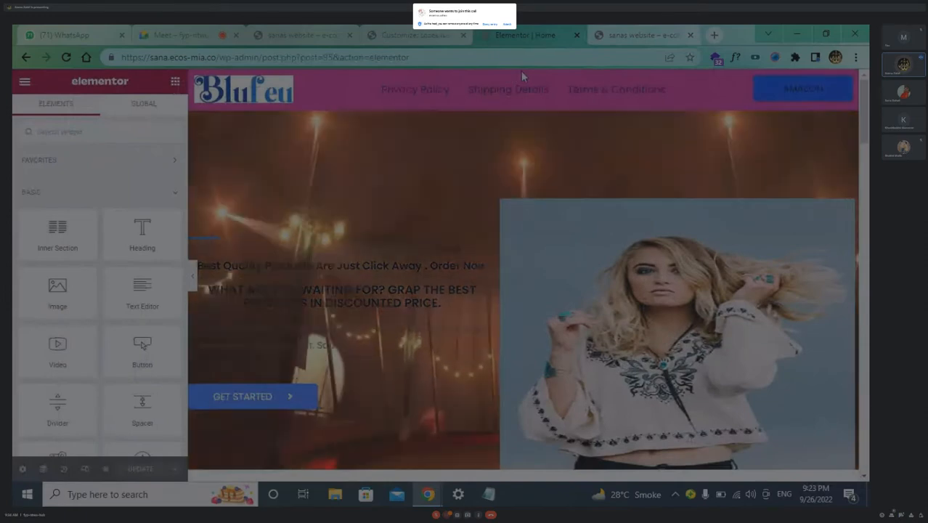
{"action": "left_click", "coordinate": [407, 38]}
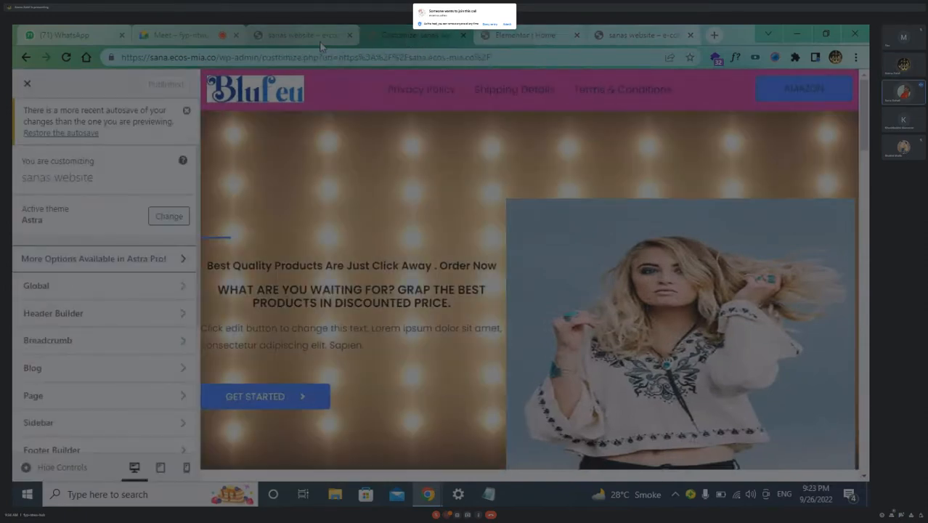
{"action": "left_click", "coordinate": [320, 36]}
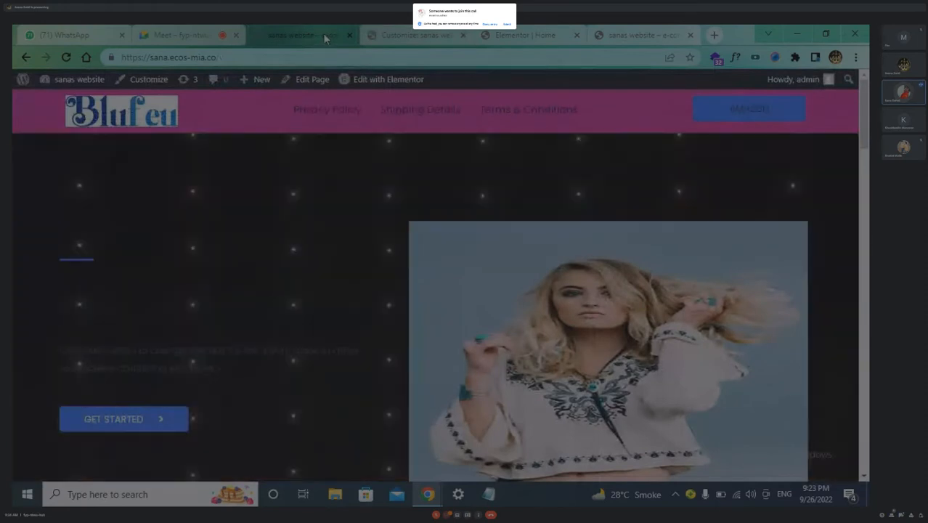
{"action": "mouse_move", "coordinate": [84, 84]}
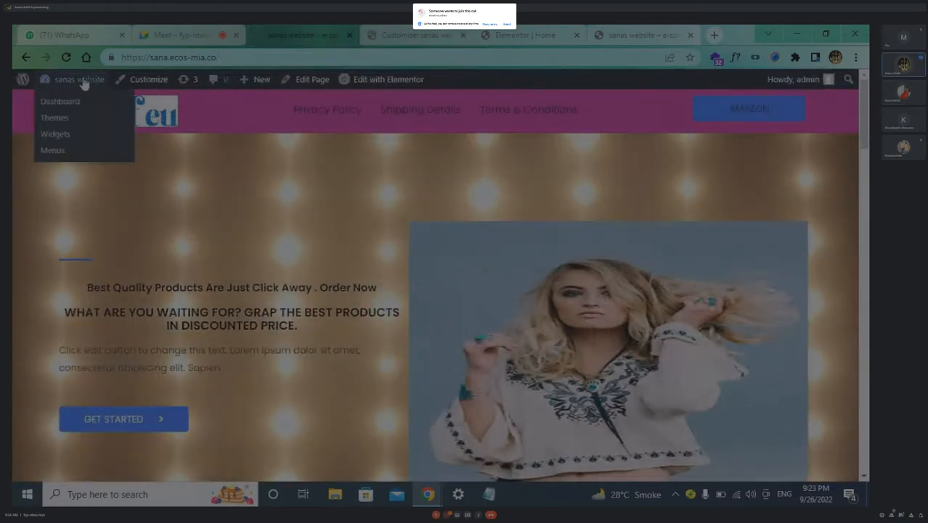
{"action": "left_click", "coordinate": [66, 102]}
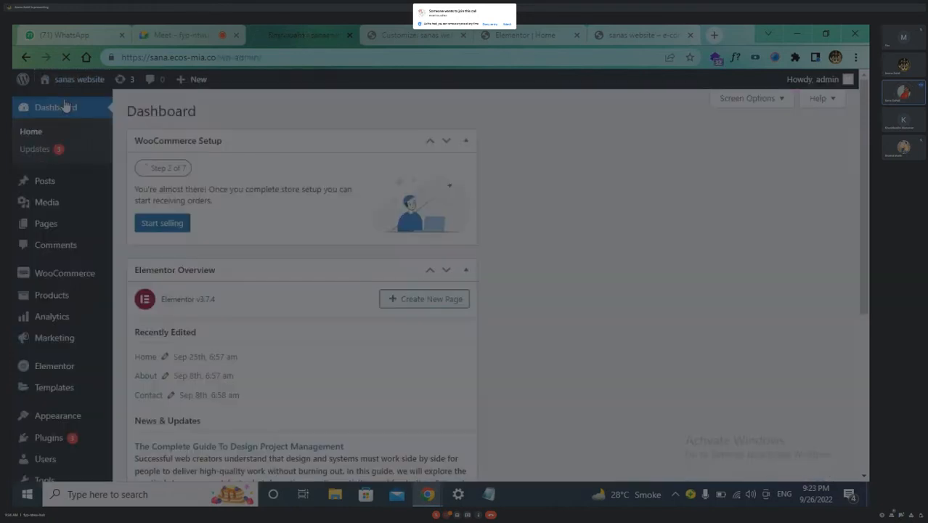
Glance at the Customizer, Elementor and live homepage tabs before settling on the Dashboard
{"action": "left_click", "coordinate": [418, 35]}
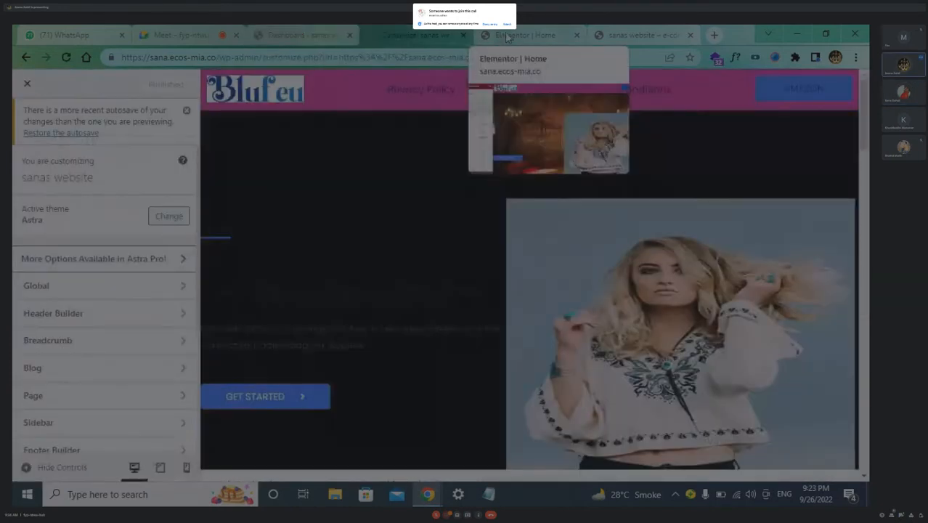
{"action": "left_click", "coordinate": [506, 37]}
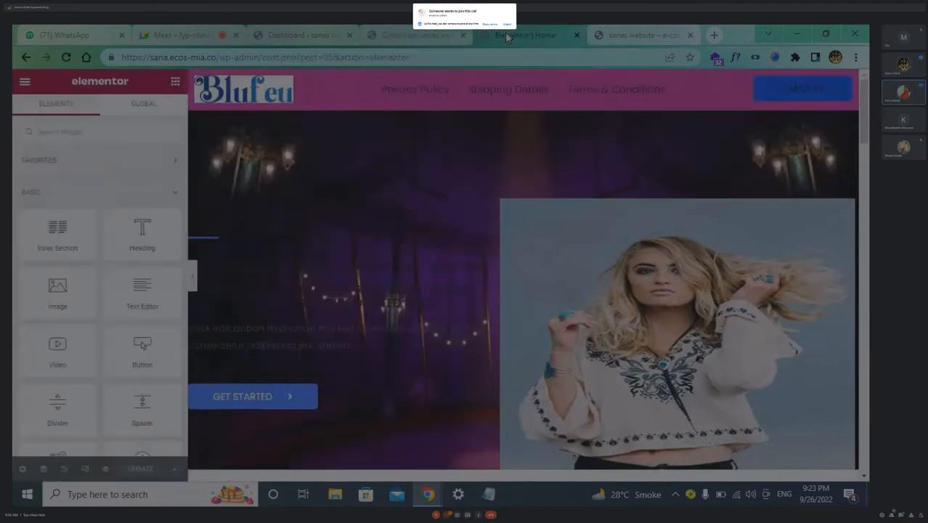
{"action": "left_click", "coordinate": [625, 37]}
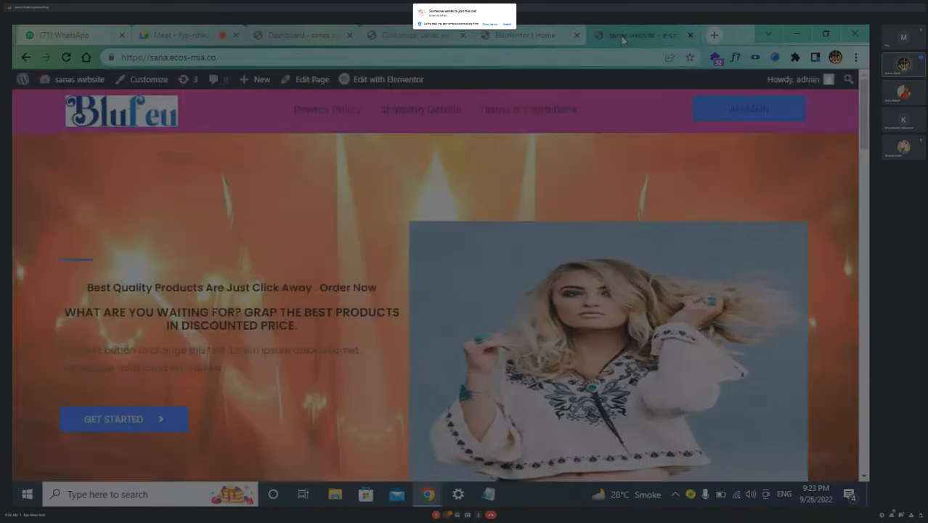
{"action": "left_click", "coordinate": [525, 36]}
{"action": "left_click", "coordinate": [302, 38]}
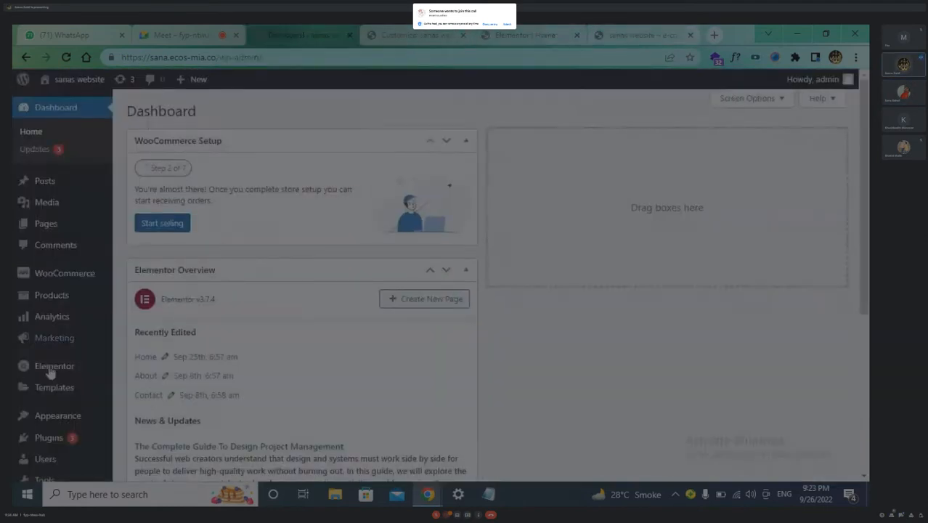
Go down the admin sidebar past Appearance to Plugins › Installed Plugins
{"action": "scroll", "coordinate": [51, 392], "scroll_direction": "down", "scroll_amount": 3}
{"action": "mouse_move", "coordinate": [64, 358]}
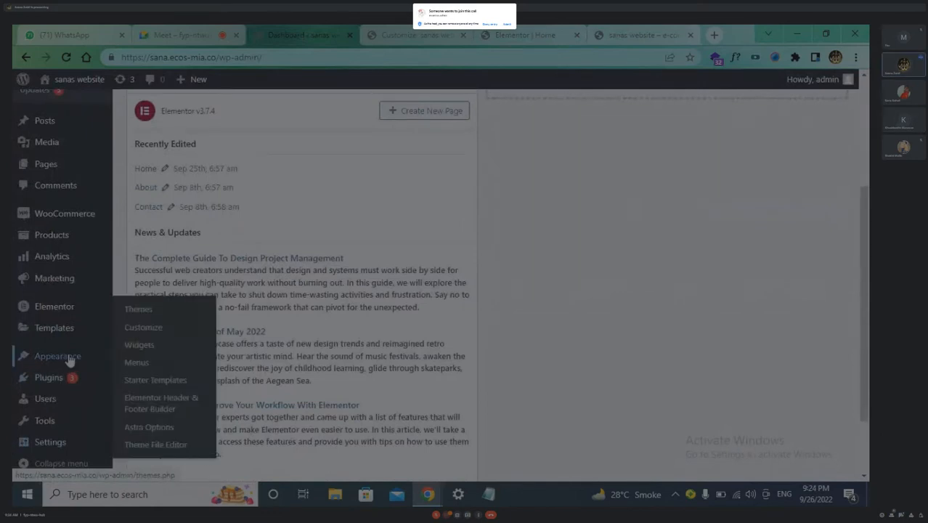
{"action": "mouse_move", "coordinate": [68, 377]}
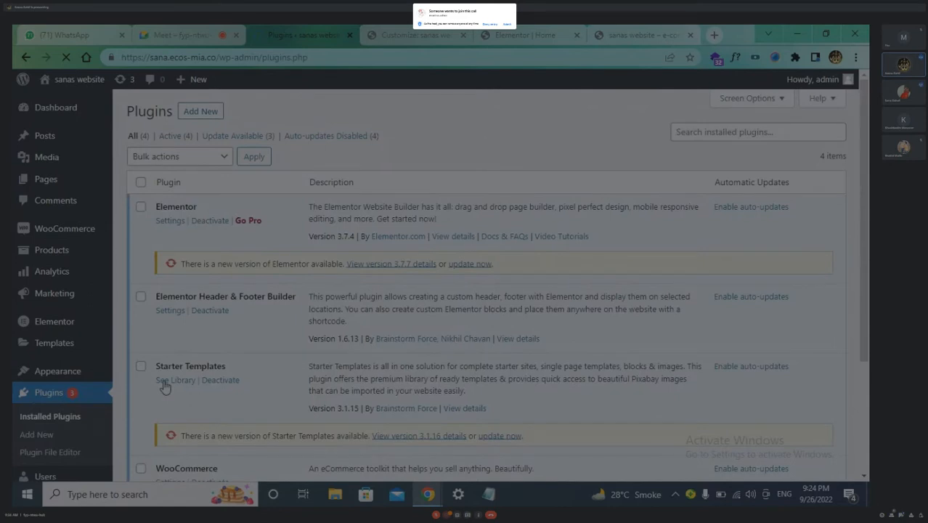
{"action": "scroll", "coordinate": [165, 383], "scroll_direction": "down", "scroll_amount": 1}
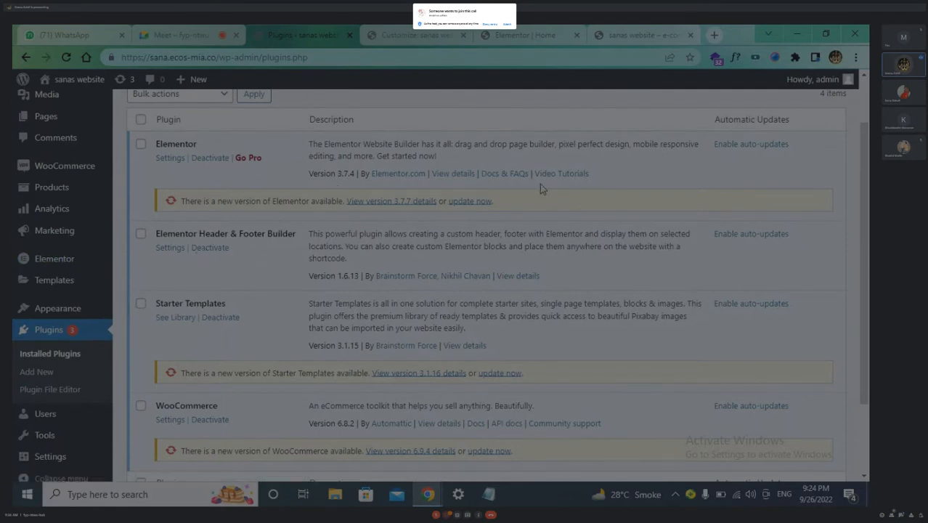
Update Elementor, Starter Templates and WooCommerce to their newer versions
{"action": "left_click", "coordinate": [468, 202]}
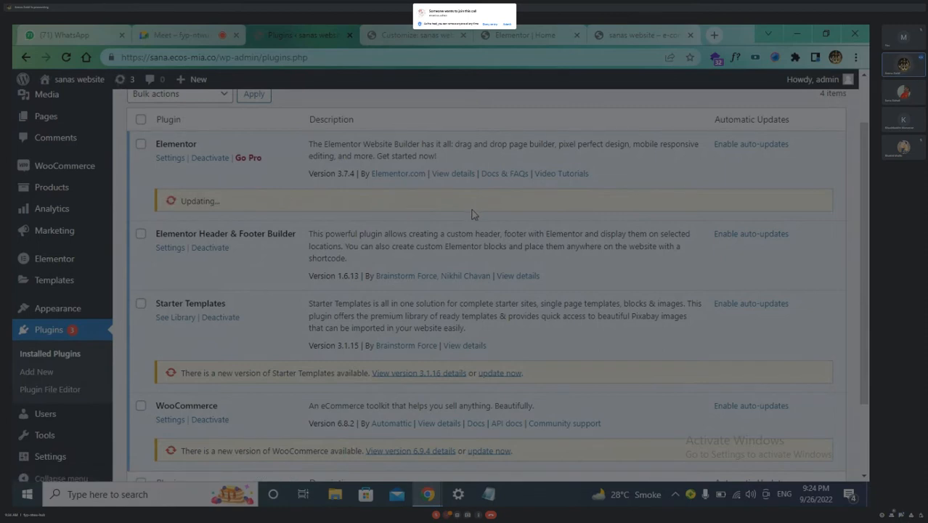
{"action": "scroll", "coordinate": [507, 328], "scroll_direction": "down", "scroll_amount": 1}
{"action": "scroll", "coordinate": [507, 328], "scroll_direction": "down", "scroll_amount": 2}
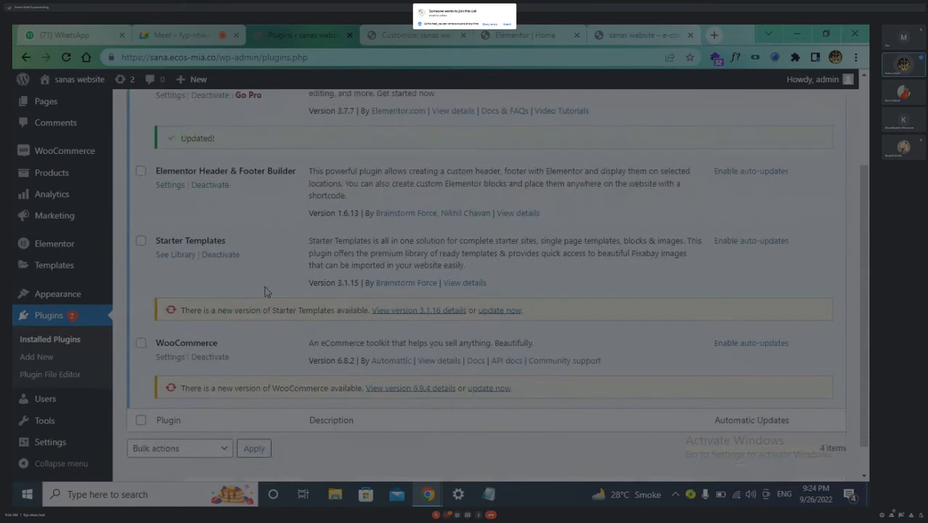
{"action": "left_click", "coordinate": [514, 312]}
{"action": "scroll", "coordinate": [494, 325], "scroll_direction": "down", "scroll_amount": 1}
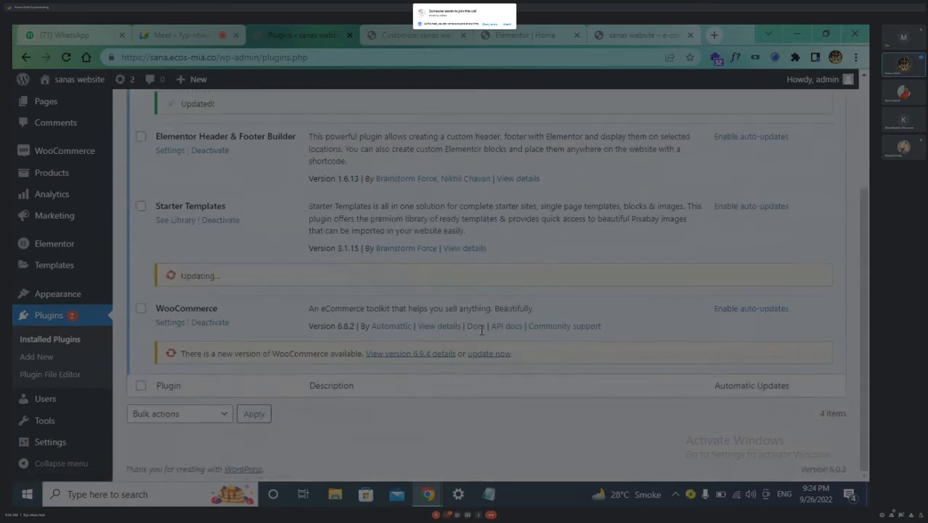
{"action": "left_click", "coordinate": [488, 355]}
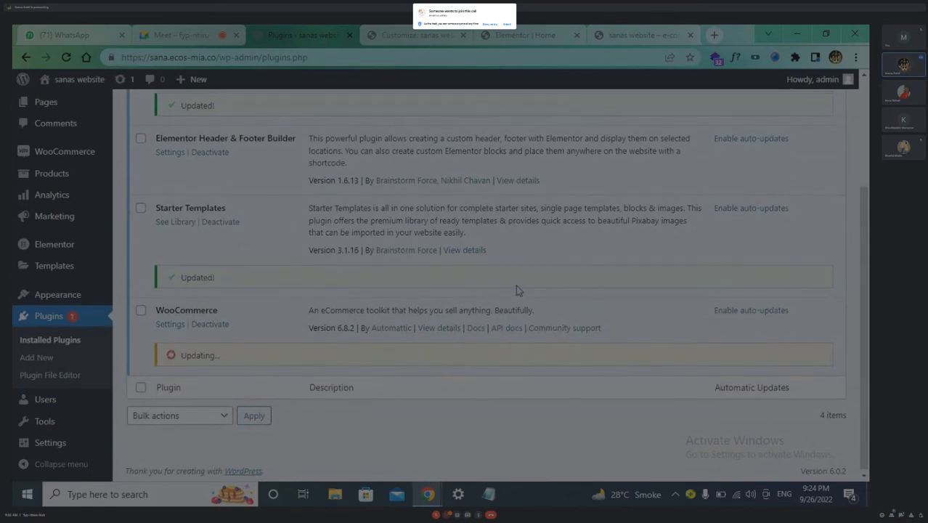
Deactivate and delete Elementor Header & Footer Builder, then view the live homepage
{"action": "scroll", "coordinate": [516, 291], "scroll_direction": "up", "scroll_amount": 2}
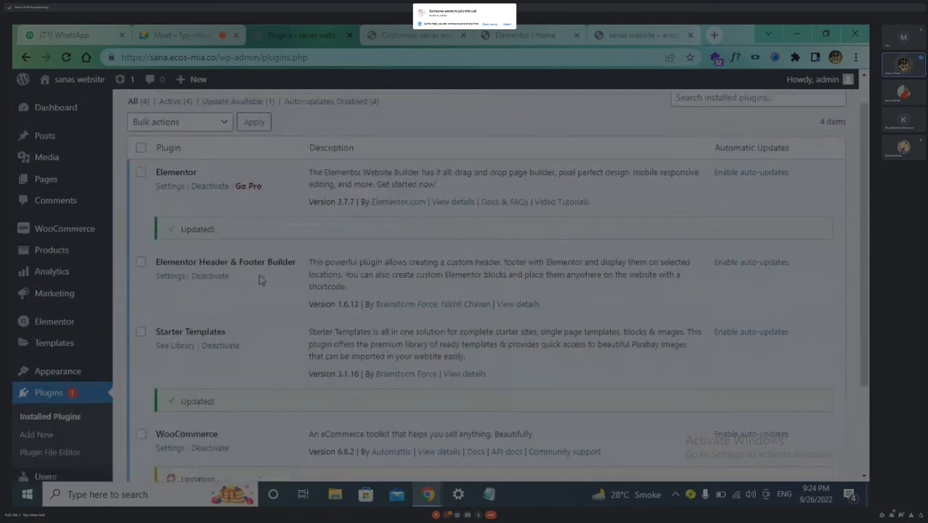
{"action": "left_click", "coordinate": [210, 280]}
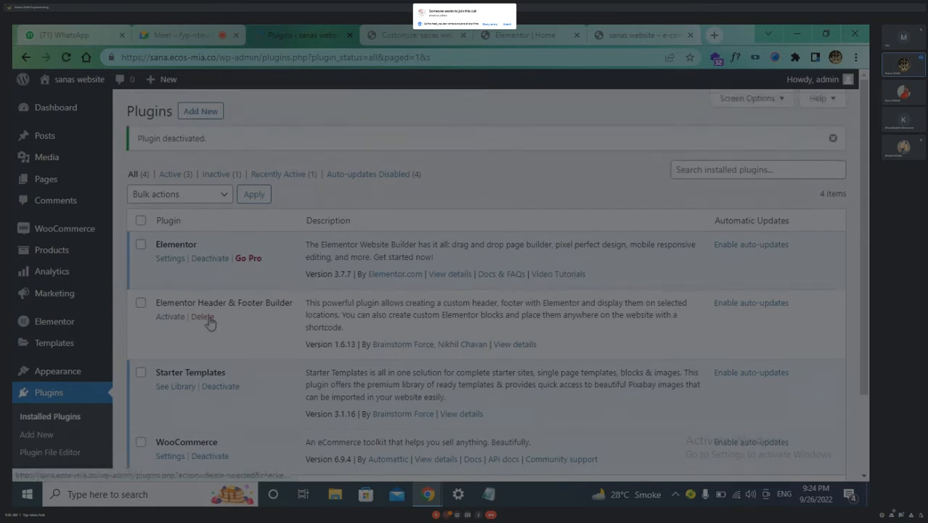
{"action": "left_click", "coordinate": [203, 317]}
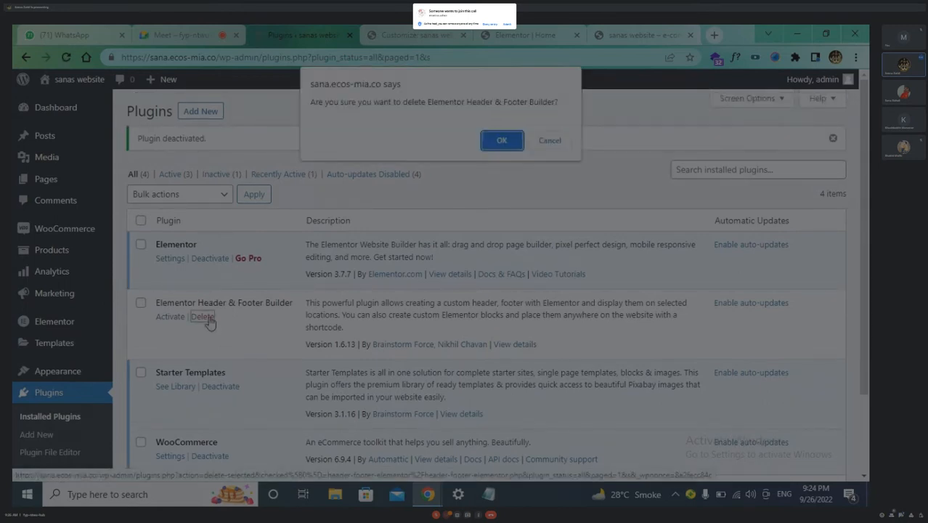
{"action": "left_click", "coordinate": [511, 143]}
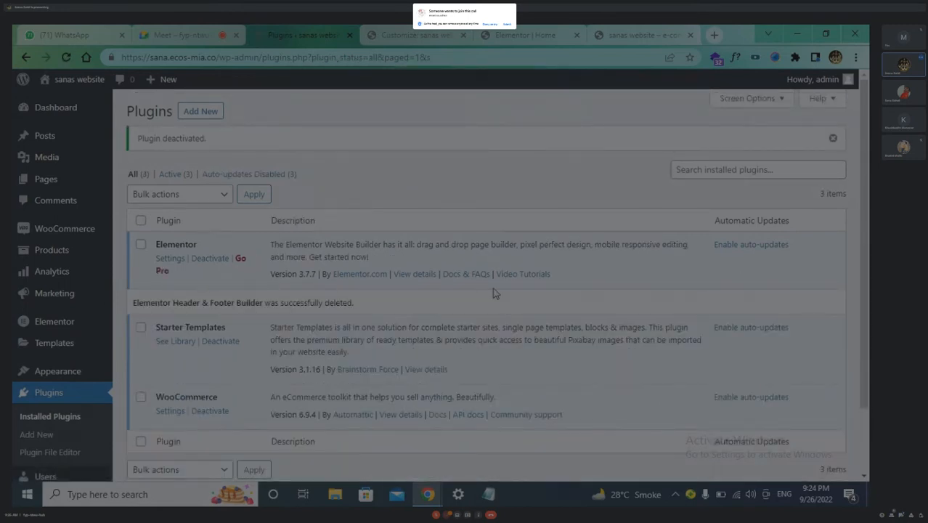
{"action": "left_click", "coordinate": [626, 35]}
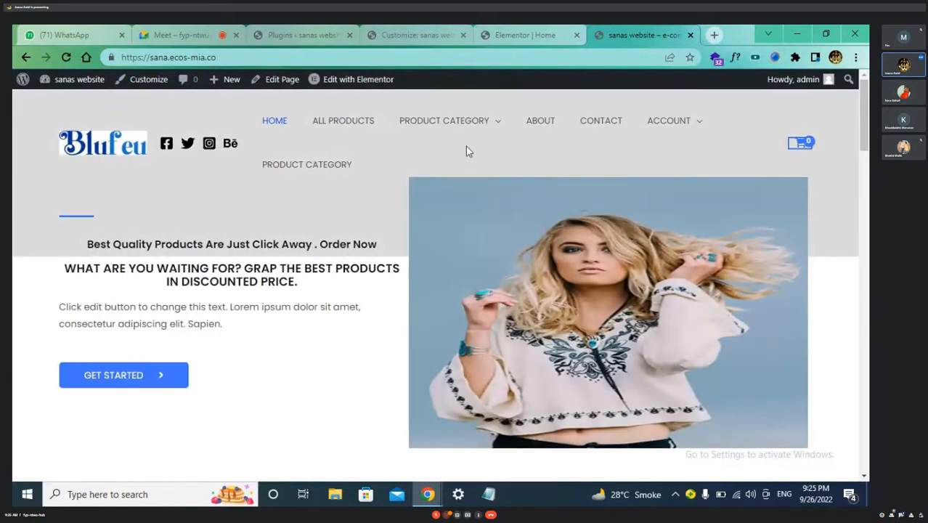
Return to the Customizer and open Header Builder, showing Site Title & Logo, Social, Primary Menu and Cart
{"action": "scroll", "coordinate": [587, 247], "scroll_direction": "down", "scroll_amount": 1}
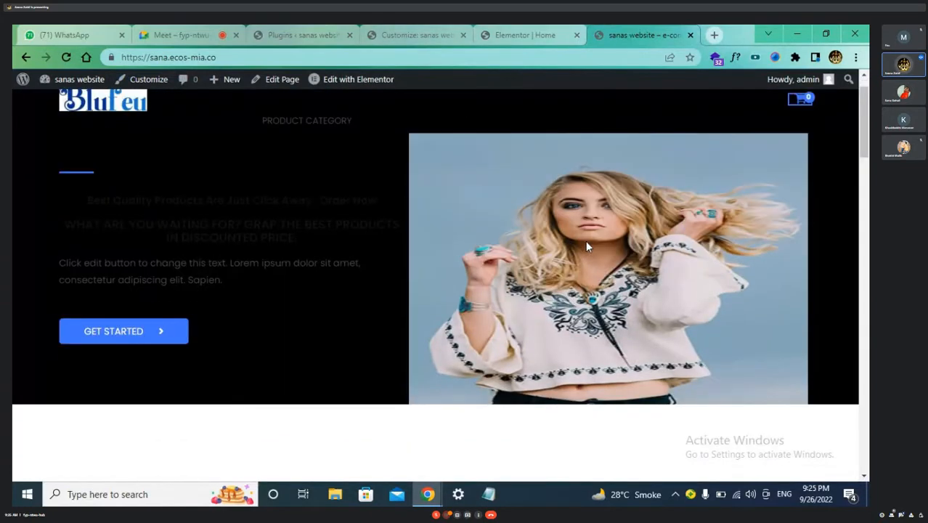
{"action": "scroll", "coordinate": [586, 247], "scroll_direction": "up", "scroll_amount": 1}
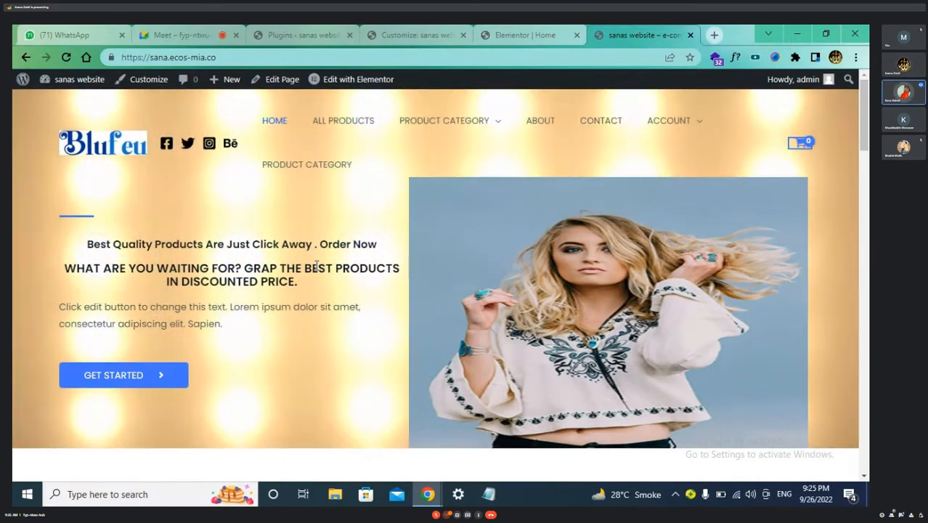
{"action": "scroll", "coordinate": [317, 265], "scroll_direction": "down", "scroll_amount": 1}
{"action": "scroll", "coordinate": [316, 265], "scroll_direction": "up", "scroll_amount": 1}
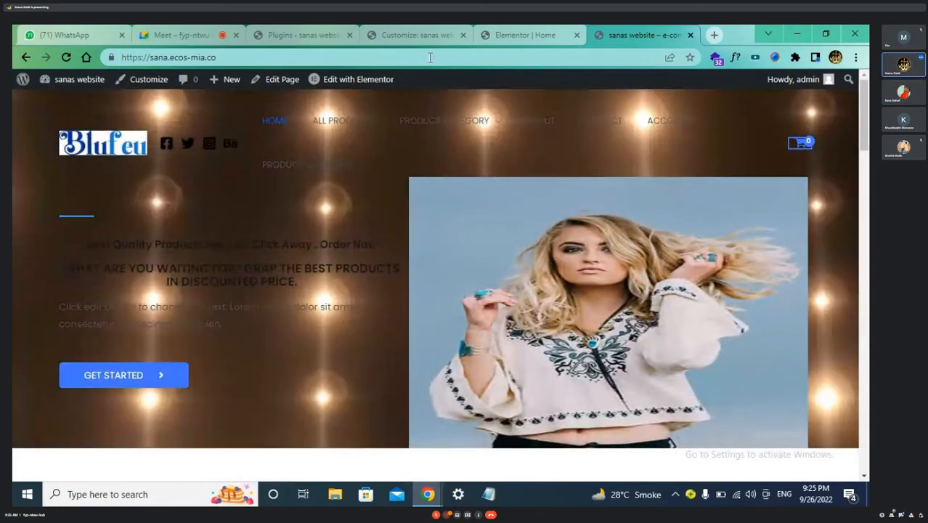
{"action": "left_click", "coordinate": [410, 35]}
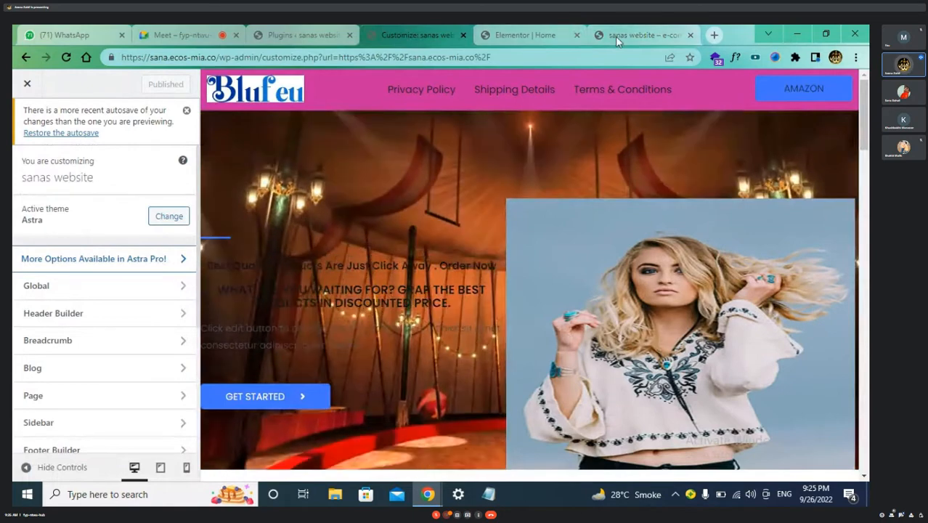
{"action": "left_click", "coordinate": [617, 37]}
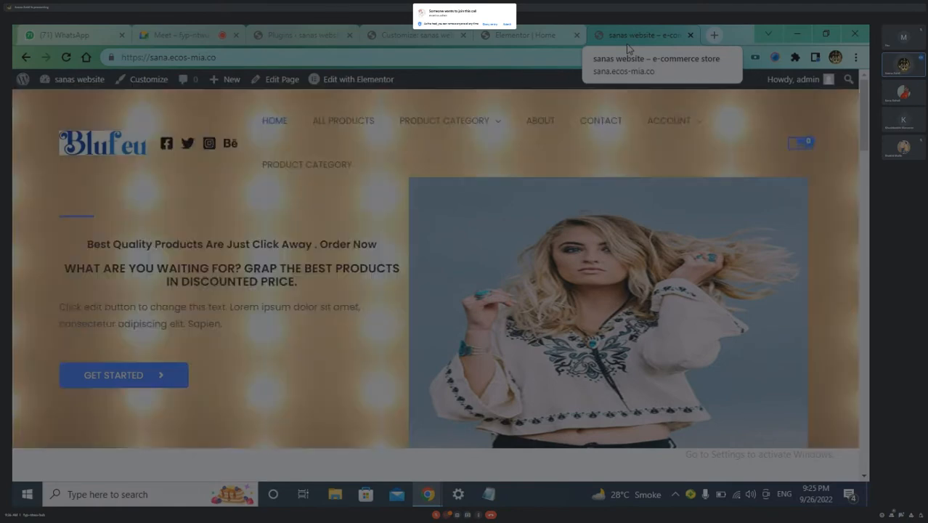
{"action": "left_click", "coordinate": [541, 35]}
{"action": "left_click", "coordinate": [636, 35]}
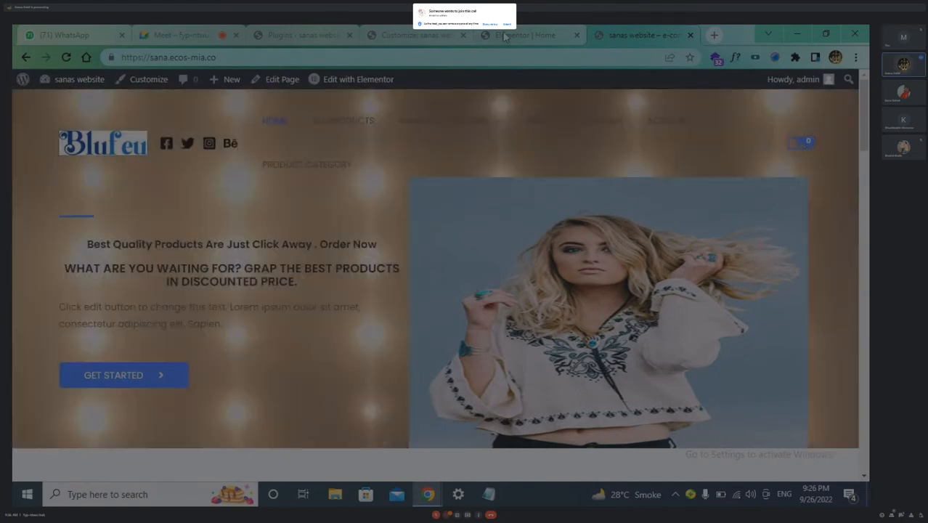
{"action": "left_click", "coordinate": [398, 44]}
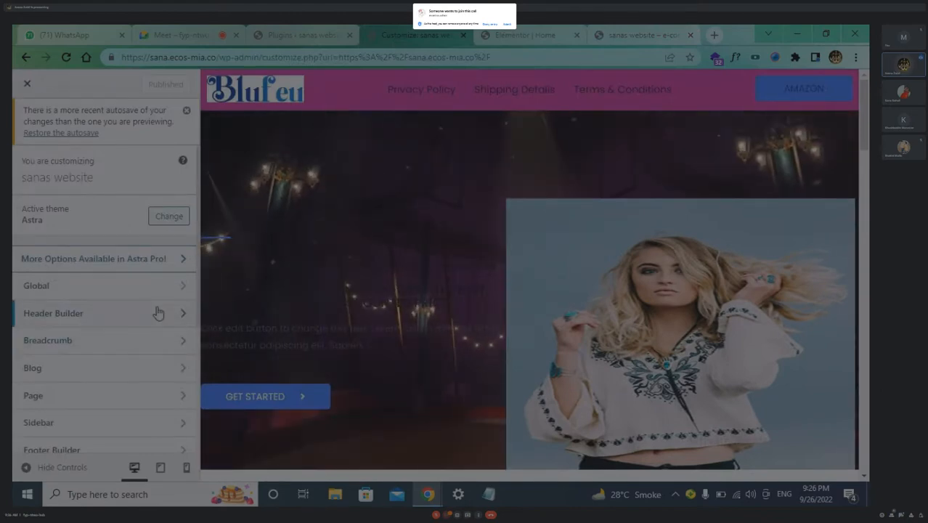
{"action": "left_click", "coordinate": [182, 313]}
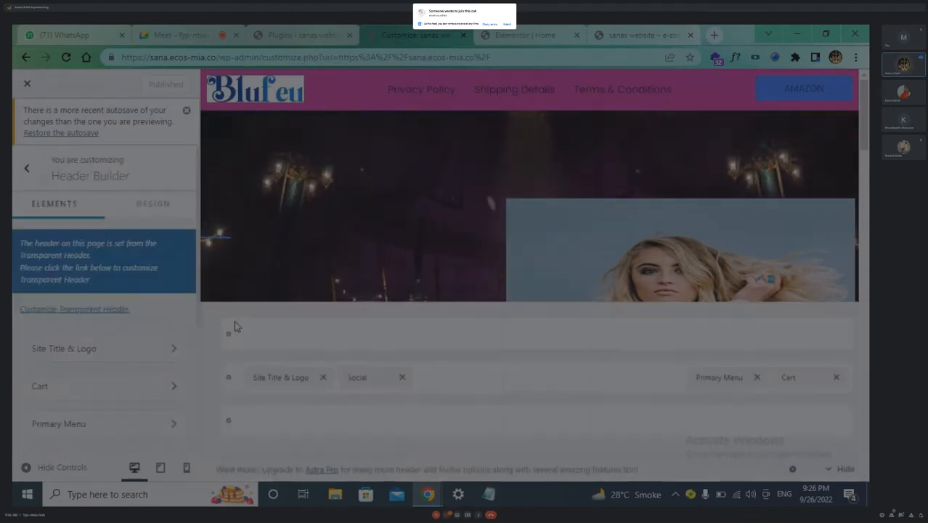
{"action": "left_click", "coordinate": [543, 377]}
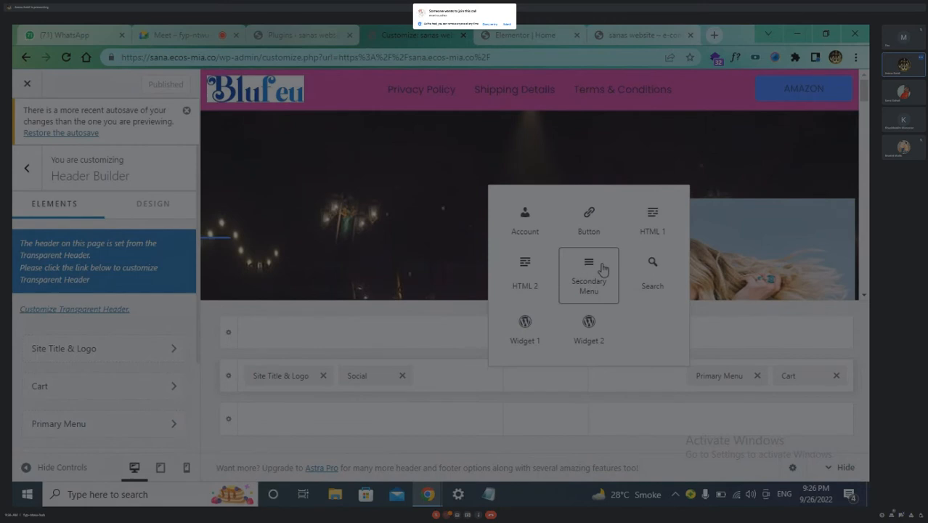
{"action": "left_click", "coordinate": [466, 305]}
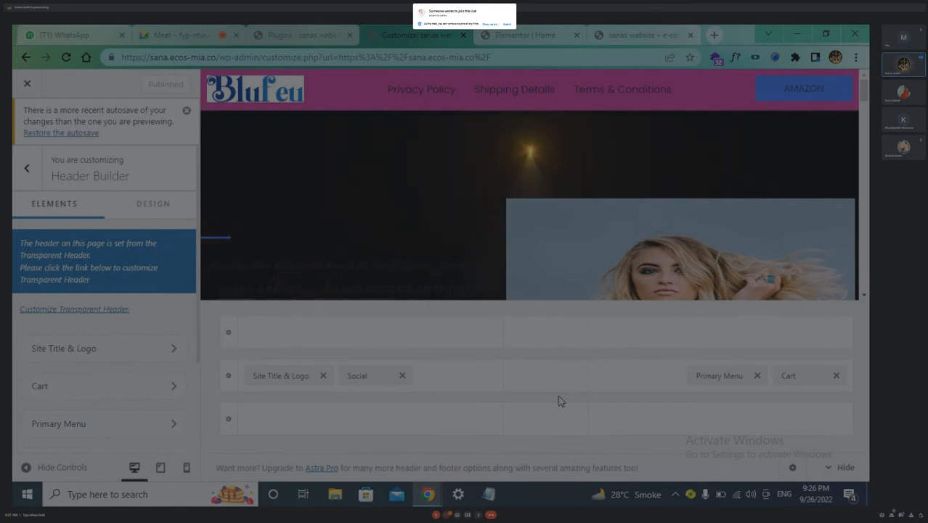
Load 12trendscompany.com in a new tab and scroll its homepage with the Grand Exhibition banner
{"action": "left_click", "coordinate": [713, 34]}
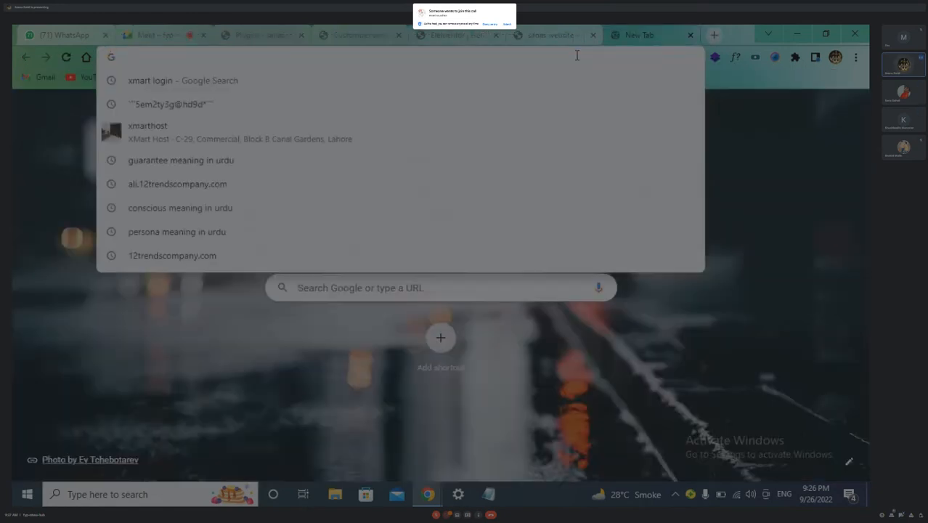
{"action": "type", "text": "12"}
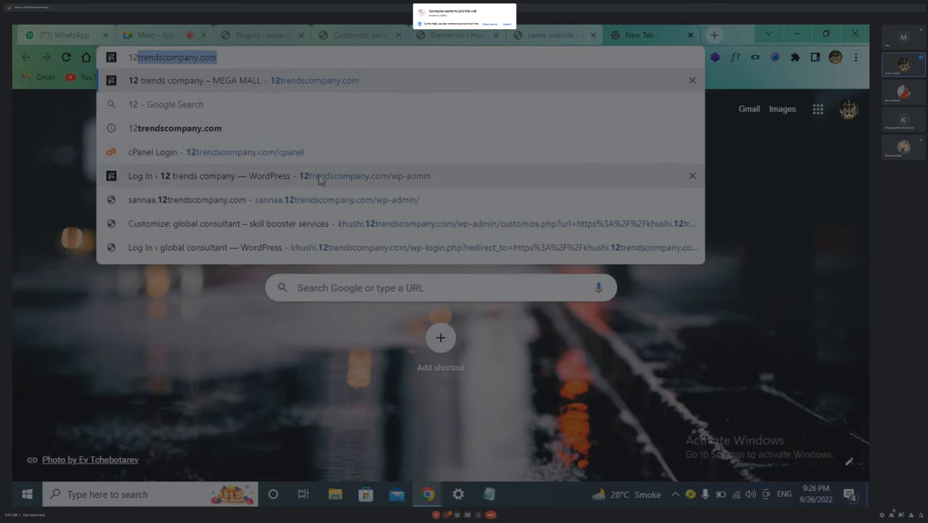
{"action": "left_click", "coordinate": [328, 79]}
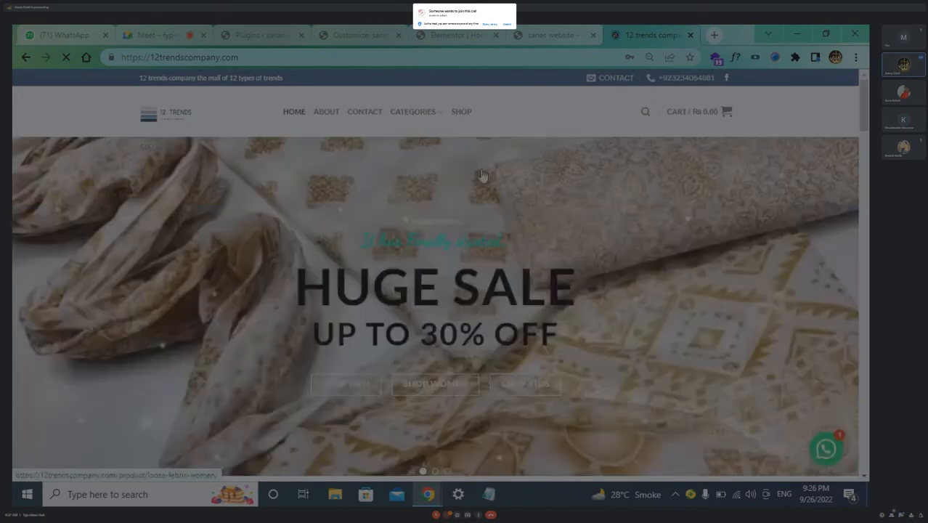
{"action": "scroll", "coordinate": [521, 259], "scroll_direction": "down", "scroll_amount": 10}
{"action": "scroll", "coordinate": [523, 264], "scroll_direction": "down", "scroll_amount": 8}
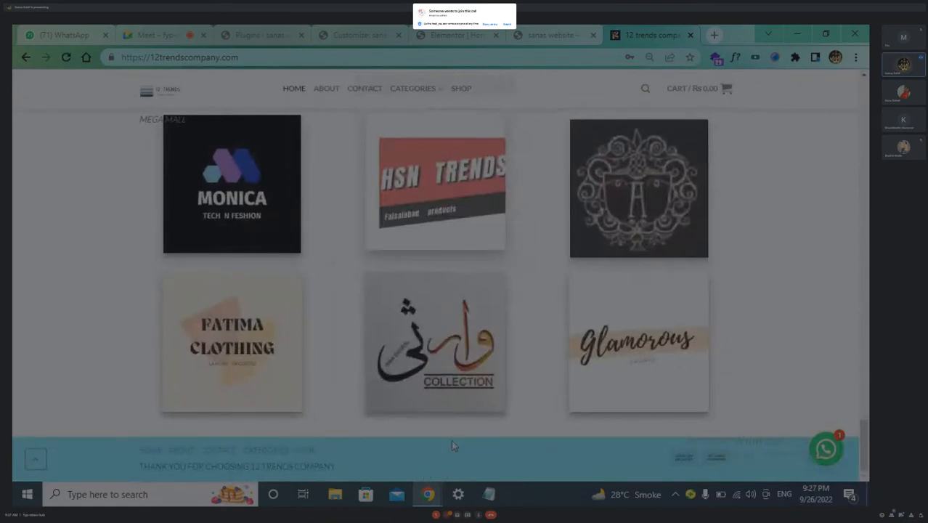
{"action": "scroll", "coordinate": [451, 439], "scroll_direction": "up", "scroll_amount": 6}
{"action": "scroll", "coordinate": [451, 440], "scroll_direction": "up", "scroll_amount": 10}
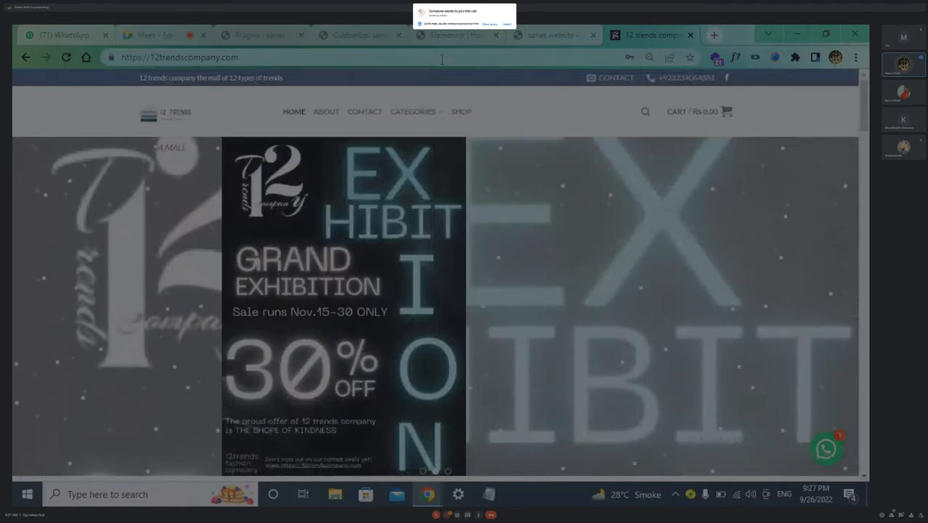
Close the 12 trends store tab and move through the editor and live-site tabs to Plugins
{"action": "left_click", "coordinate": [559, 39]}
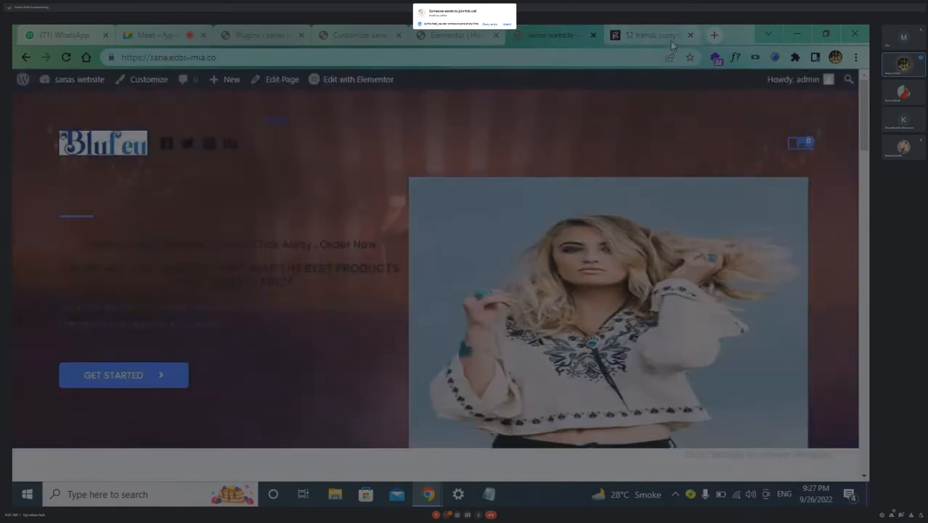
{"action": "middle_click", "coordinate": [671, 40]}
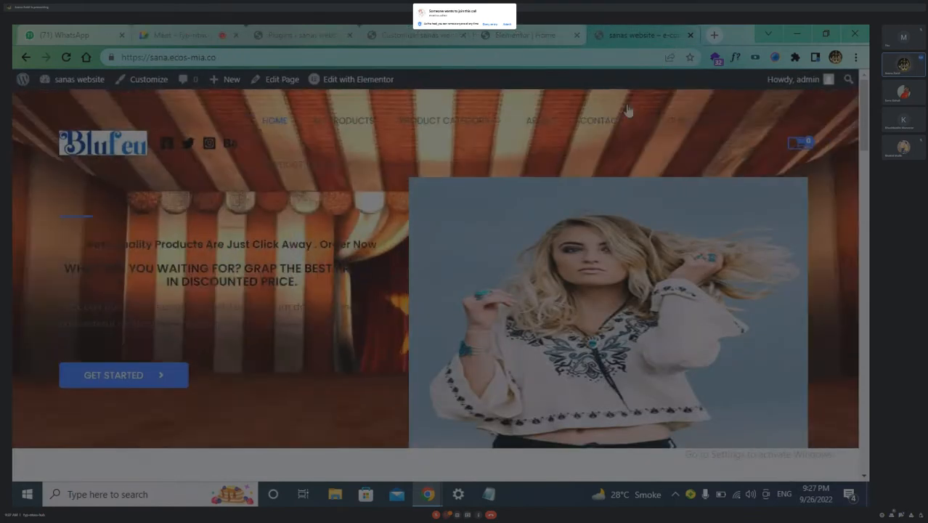
{"action": "left_click", "coordinate": [533, 36]}
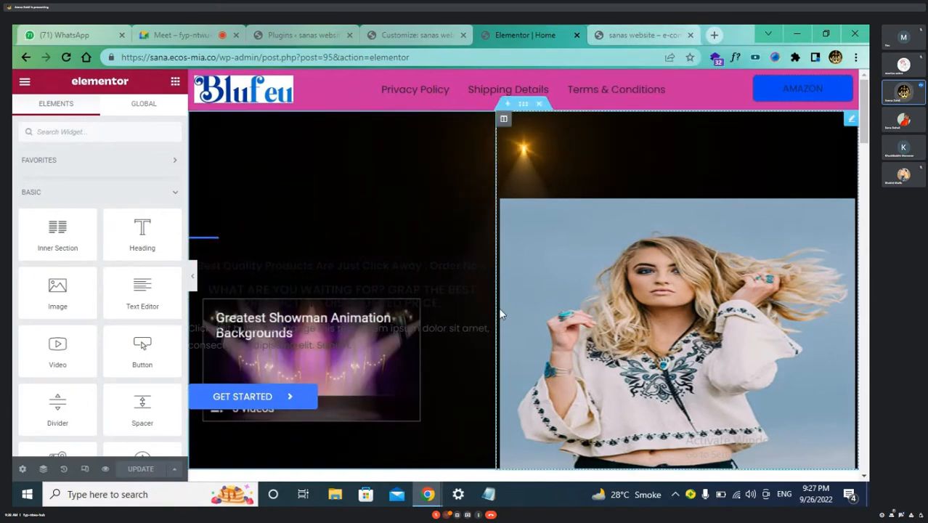
{"action": "scroll", "coordinate": [501, 314], "scroll_direction": "down", "scroll_amount": 2}
{"action": "scroll", "coordinate": [490, 328], "scroll_direction": "up", "scroll_amount": 2}
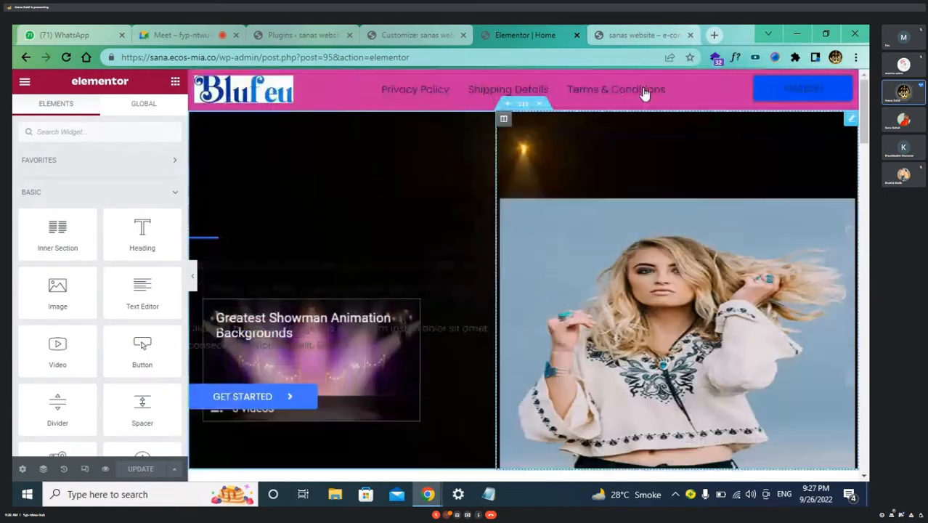
{"action": "left_click", "coordinate": [657, 37]}
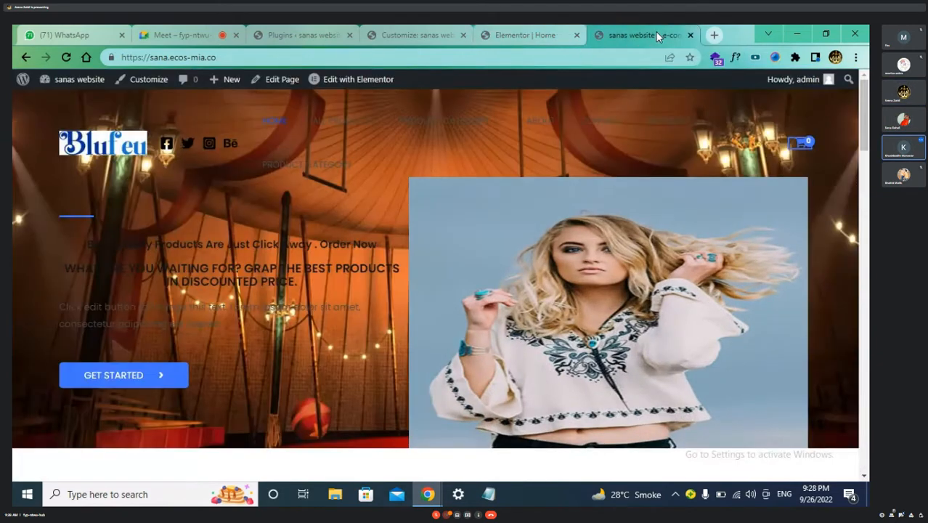
{"action": "left_click", "coordinate": [524, 34]}
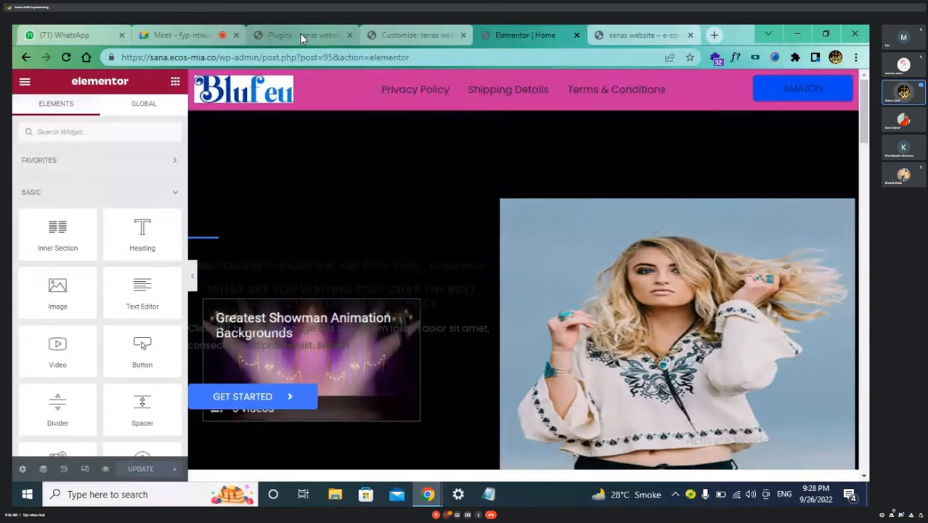
{"action": "left_click", "coordinate": [300, 33]}
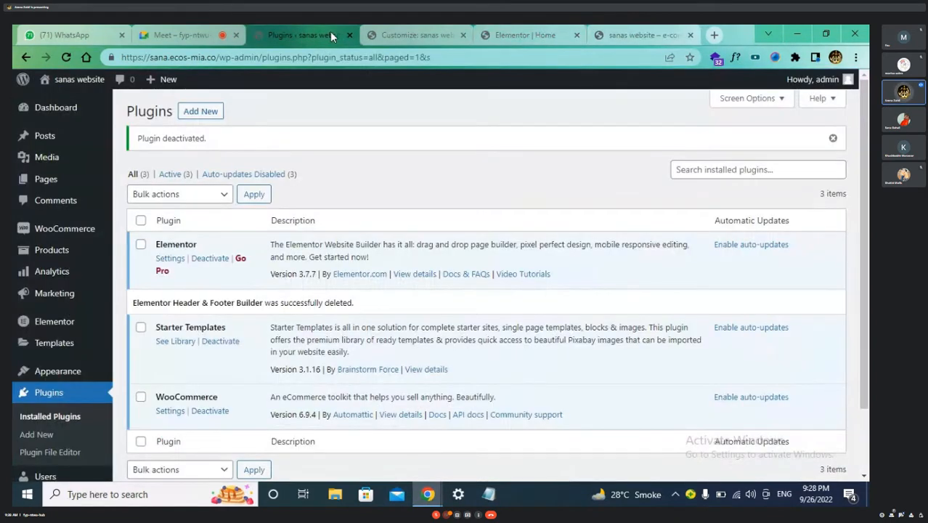
Reload the theme Customizer to refresh its preview
{"action": "left_click", "coordinate": [417, 35]}
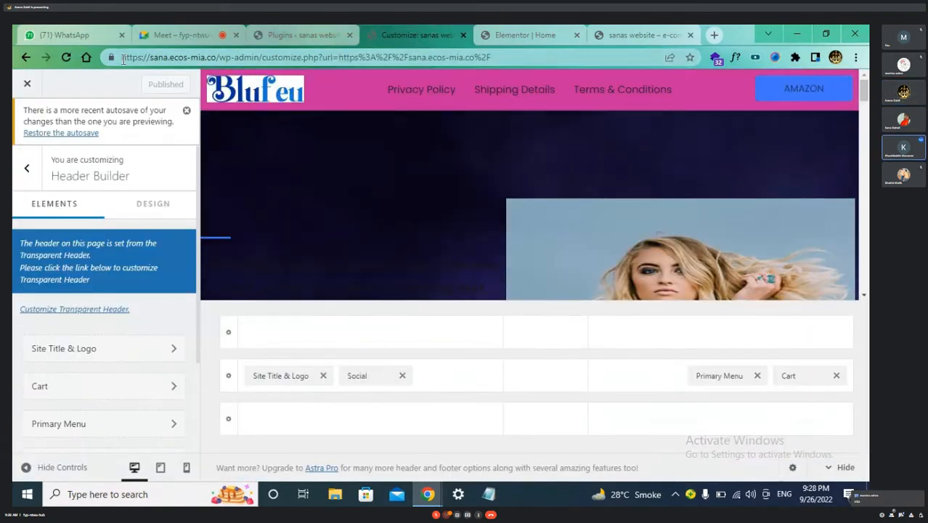
{"action": "left_click", "coordinate": [64, 61]}
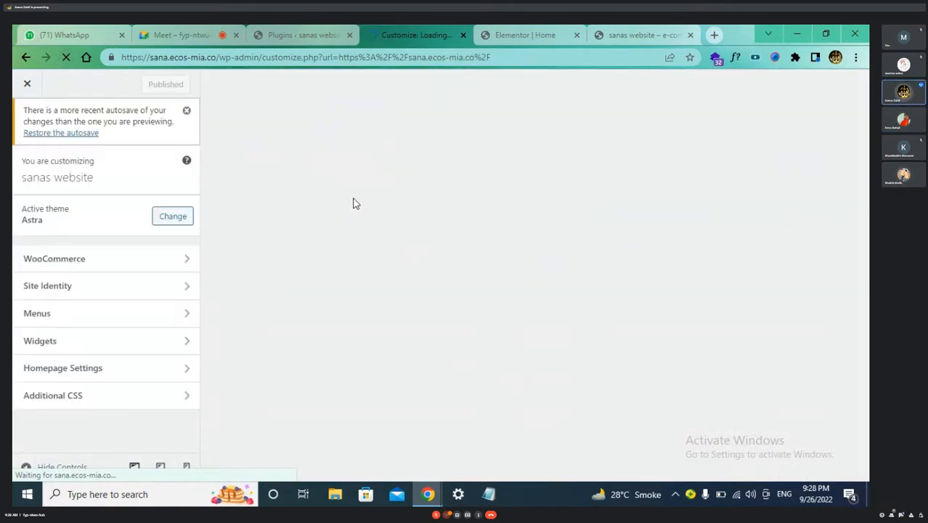
{"action": "mouse_move", "coordinate": [527, 38]}
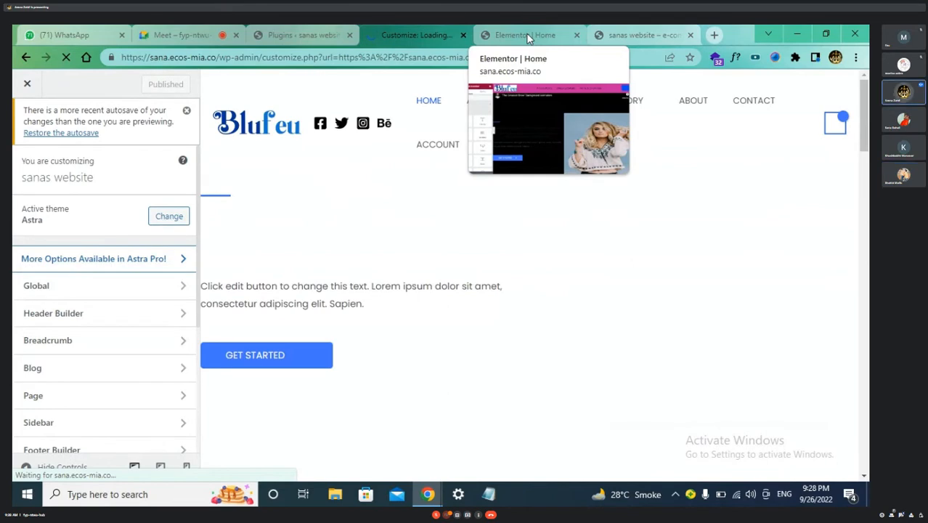
{"action": "left_click", "coordinate": [528, 37]}
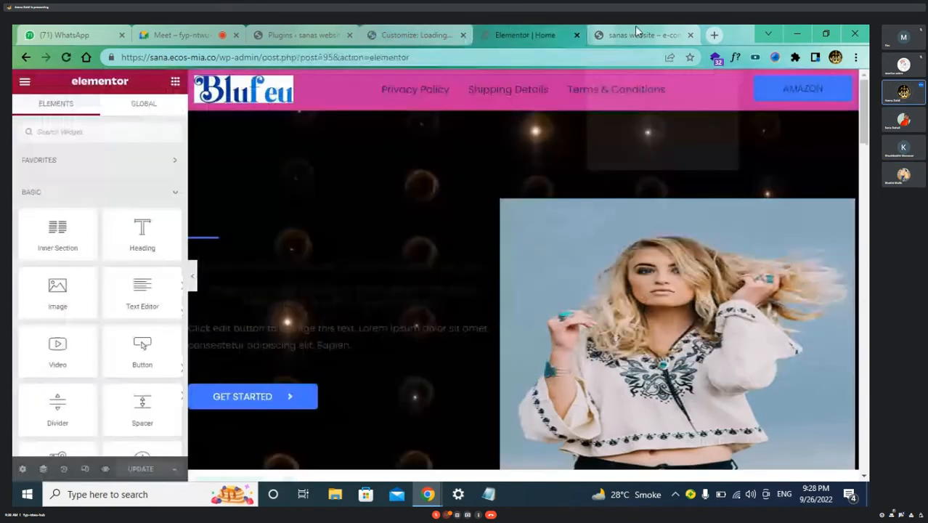
{"action": "left_click", "coordinate": [635, 31]}
{"action": "left_click", "coordinate": [395, 35]}
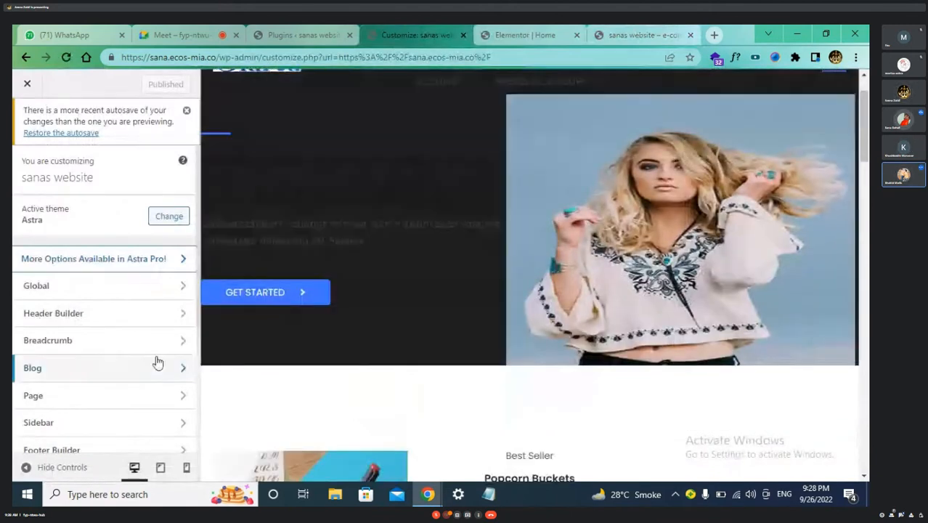
Remove the Social element from the header in Header Builder and return to the main options
{"action": "left_click", "coordinate": [176, 315]}
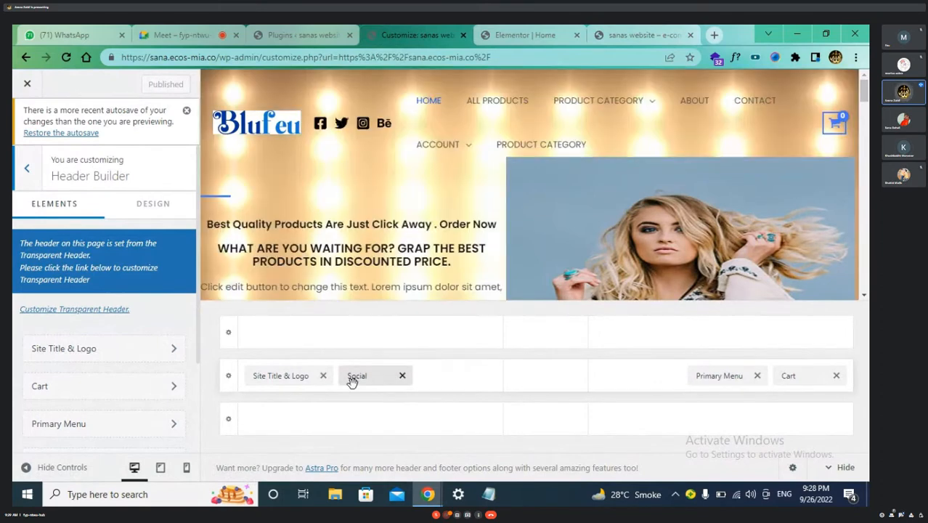
{"action": "left_click", "coordinate": [402, 377]}
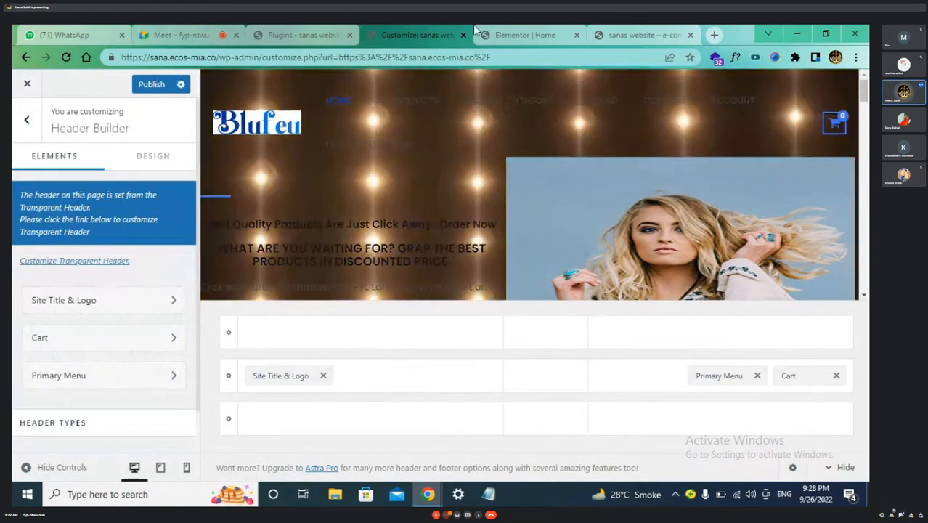
{"action": "left_click", "coordinate": [27, 119]}
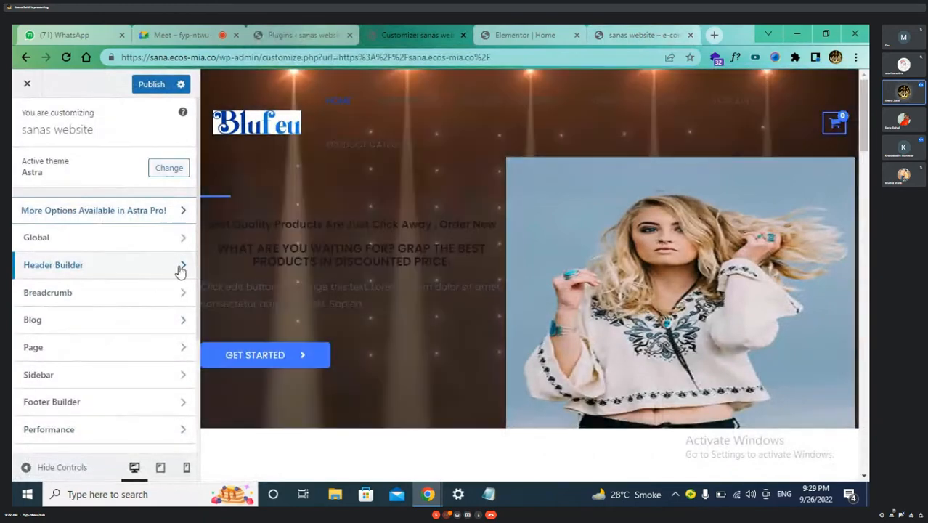
Go from Header Builder to the Customize Transparent Header settings
{"action": "left_click", "coordinate": [180, 267]}
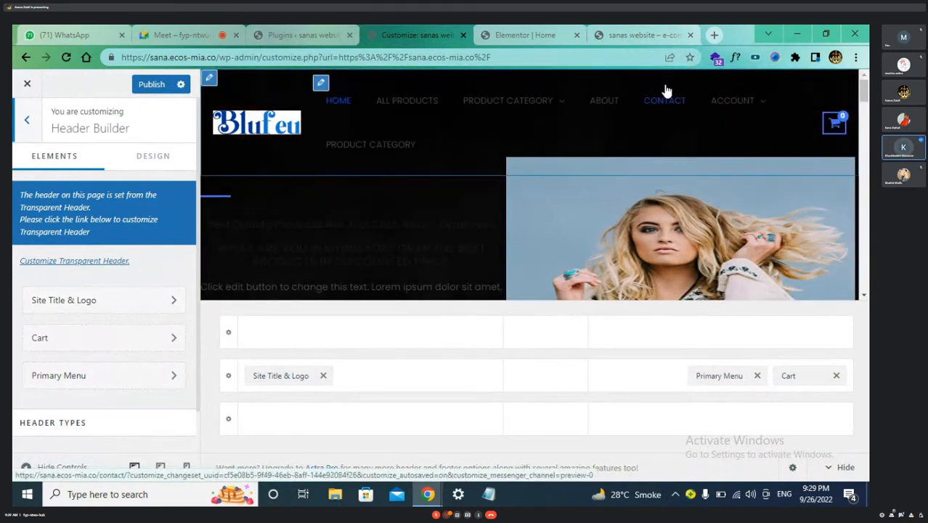
{"action": "mouse_move", "coordinate": [472, 105]}
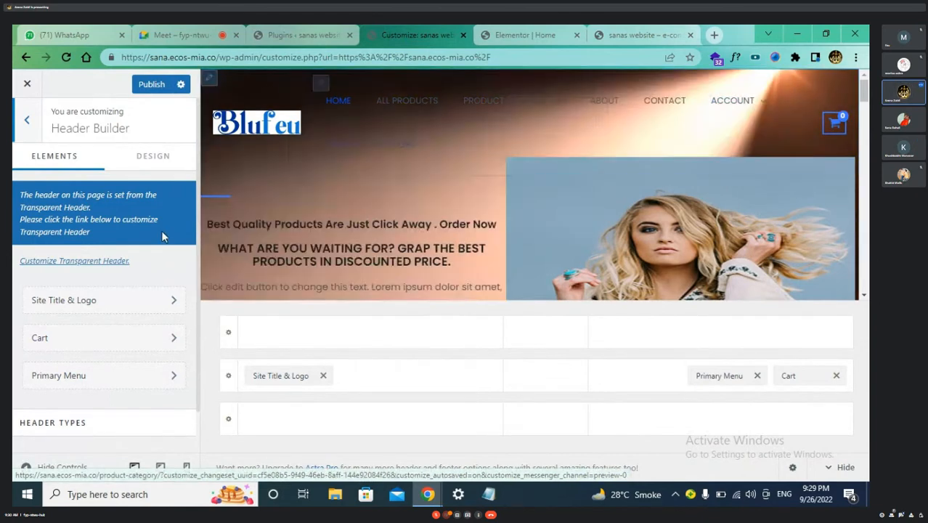
{"action": "left_click", "coordinate": [110, 261]}
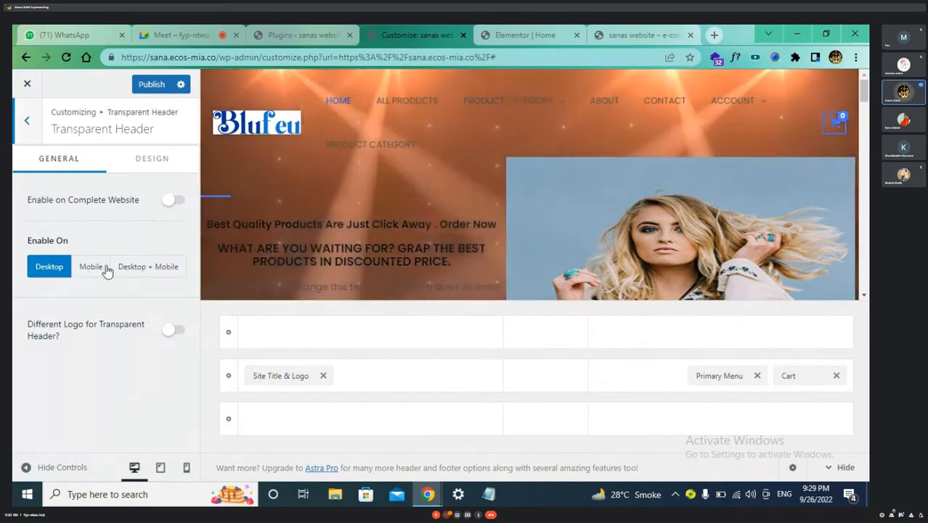
Enable the transparent header on Desktop + Mobile and view its Design options
{"action": "left_click", "coordinate": [145, 273]}
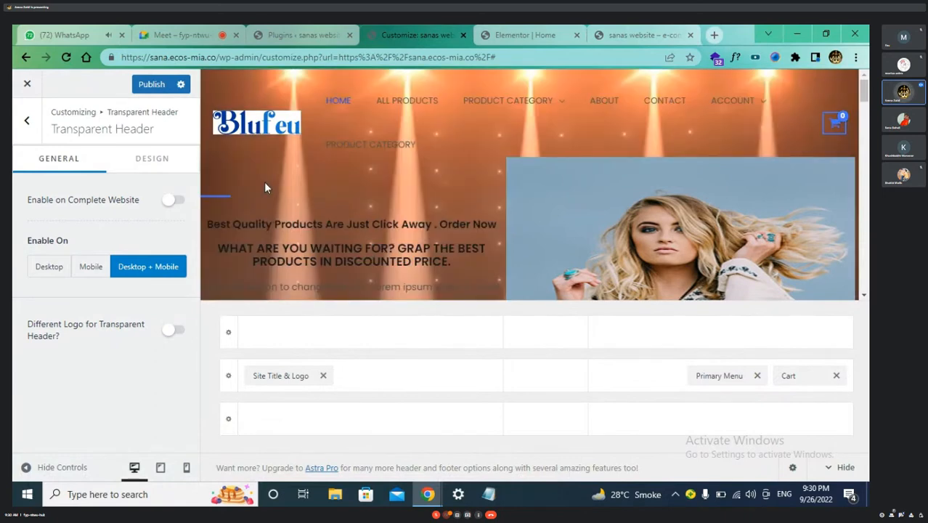
{"action": "left_click", "coordinate": [152, 159]}
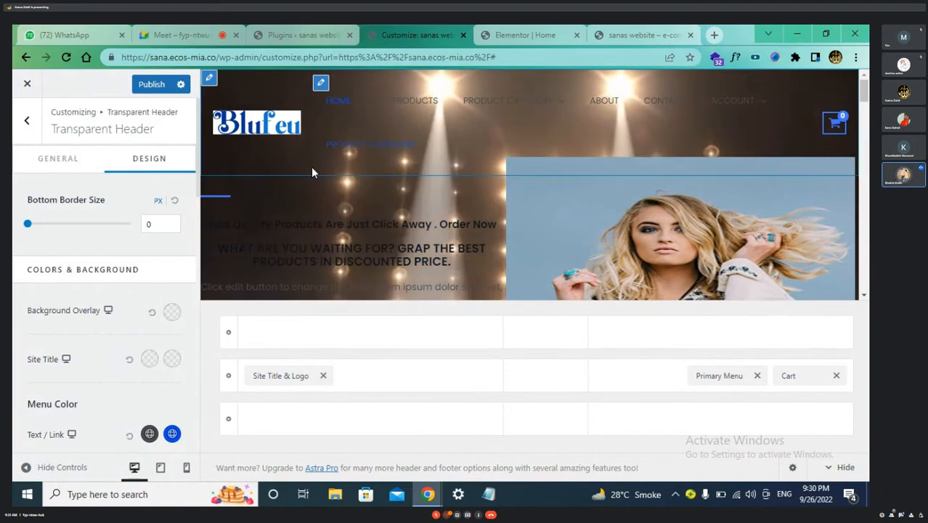
{"action": "left_click", "coordinate": [711, 35]}
Log in at khushi.12trendscompany.com/wp-admin, visit the global consultant front page, and open Customize
{"action": "left_click", "coordinate": [602, 55]}
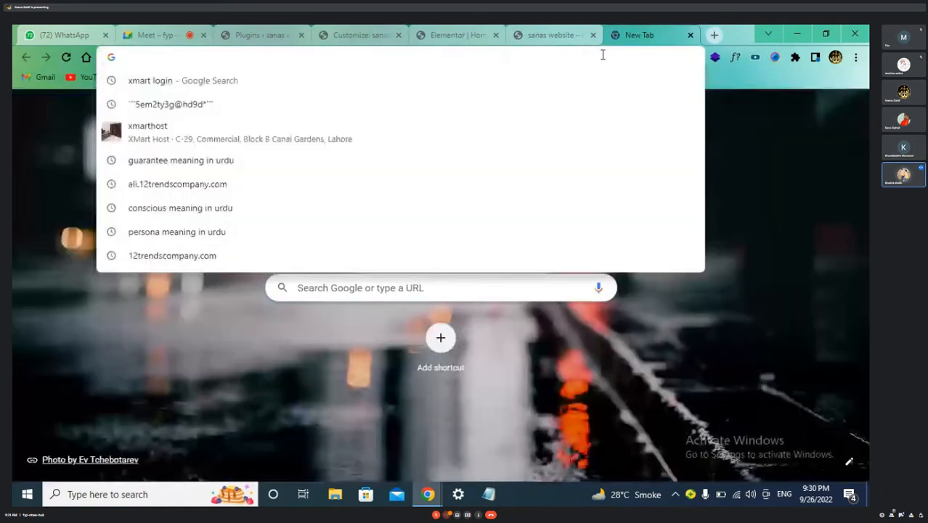
{"action": "type", "text": "khu"}
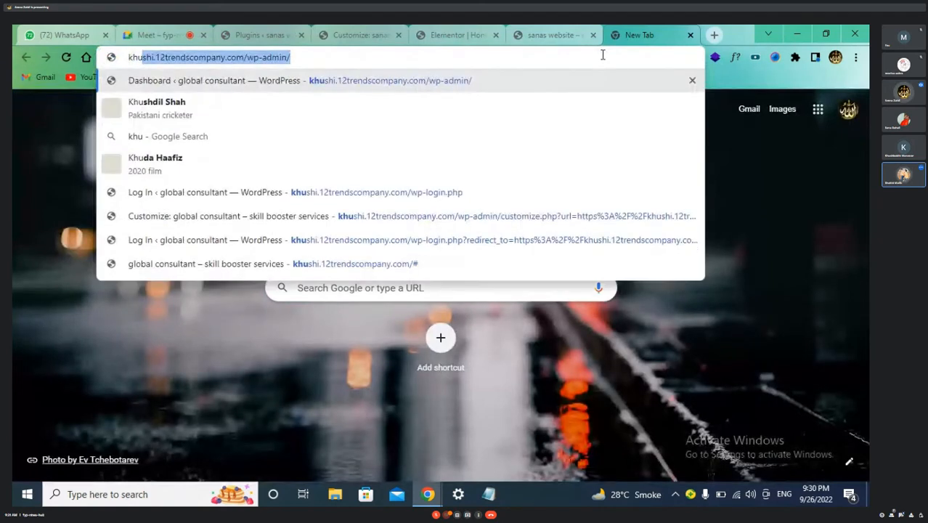
{"action": "left_click", "coordinate": [417, 82]}
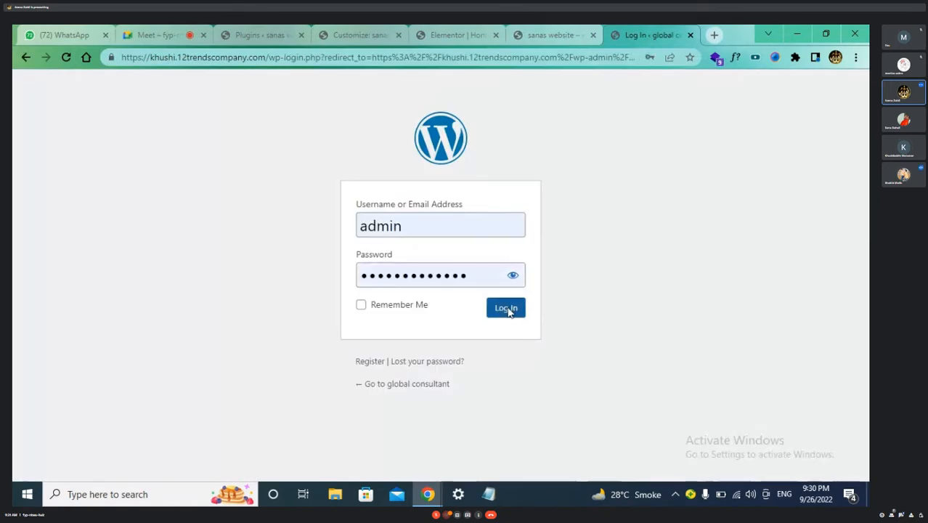
{"action": "left_click", "coordinate": [508, 310]}
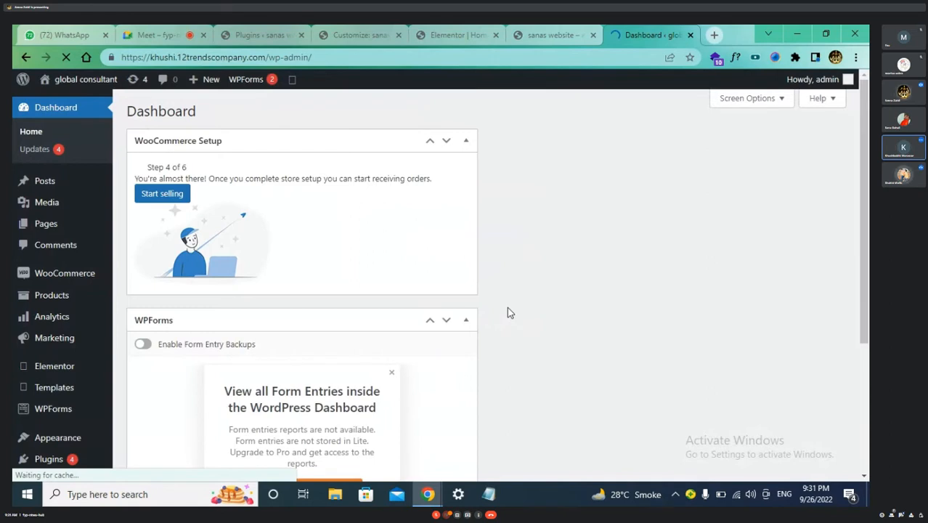
{"action": "mouse_move", "coordinate": [73, 81]}
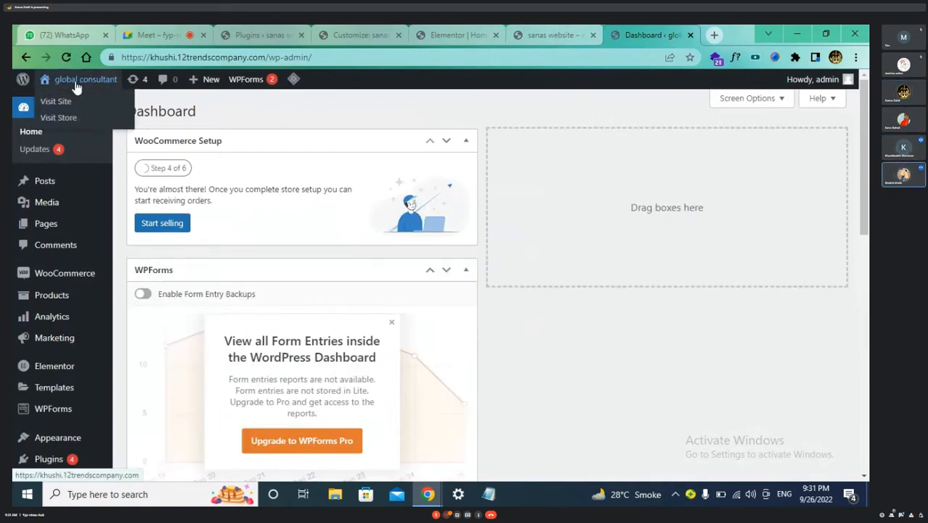
{"action": "left_click", "coordinate": [60, 104]}
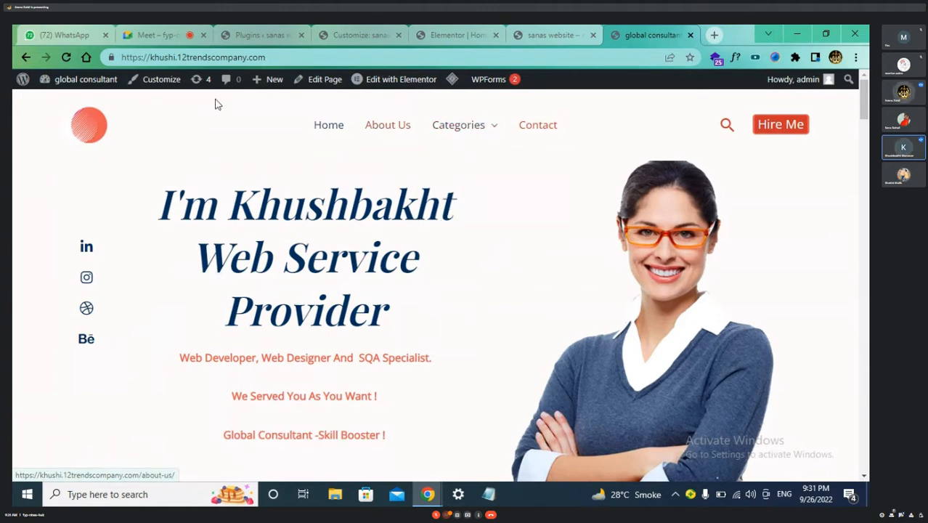
{"action": "left_click", "coordinate": [157, 83]}
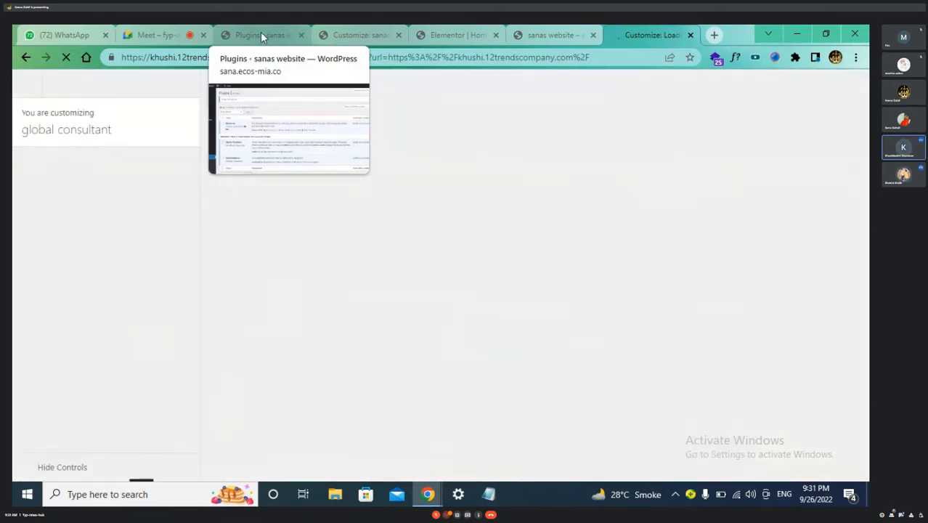
Close the other site's Plugins, Customizer (leaving unsaved), Elementor and storefront tabs
{"action": "left_click", "coordinate": [260, 35]}
{"action": "left_click", "coordinate": [299, 36]}
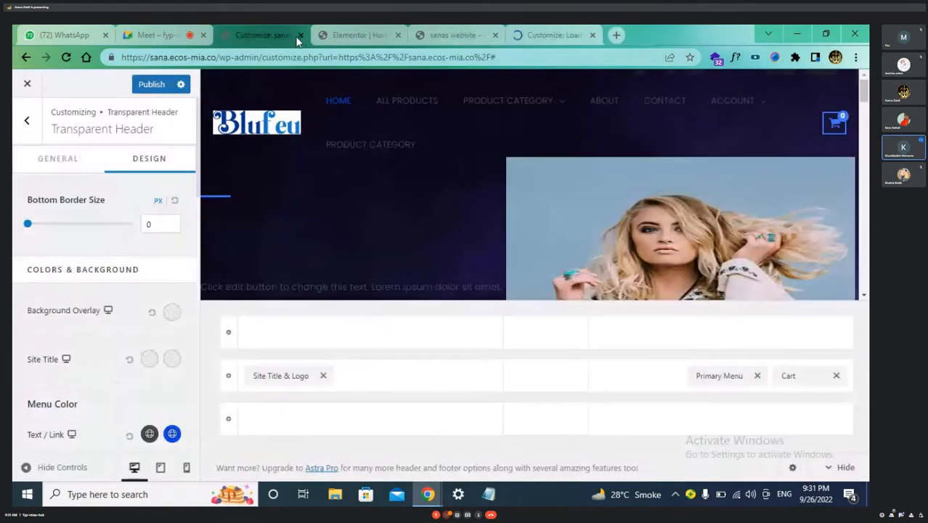
{"action": "left_click", "coordinate": [300, 36]}
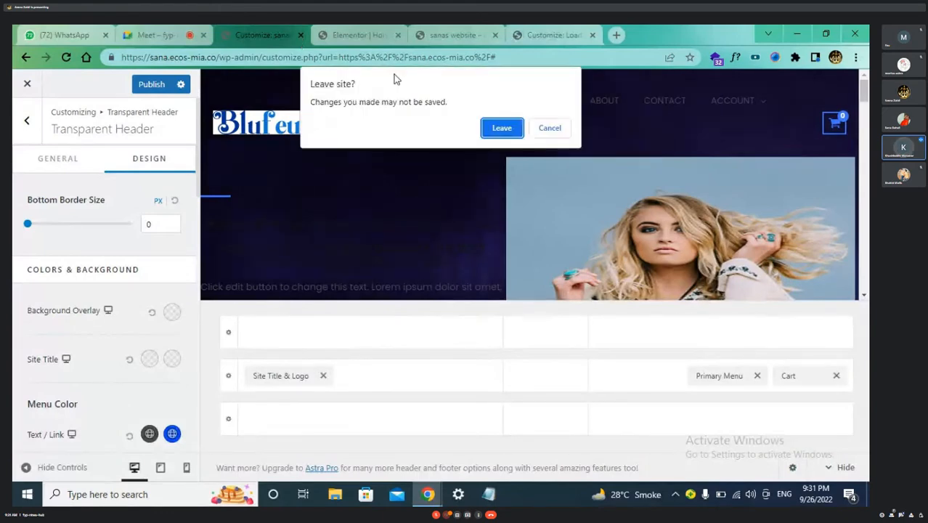
{"action": "left_click", "coordinate": [501, 128]}
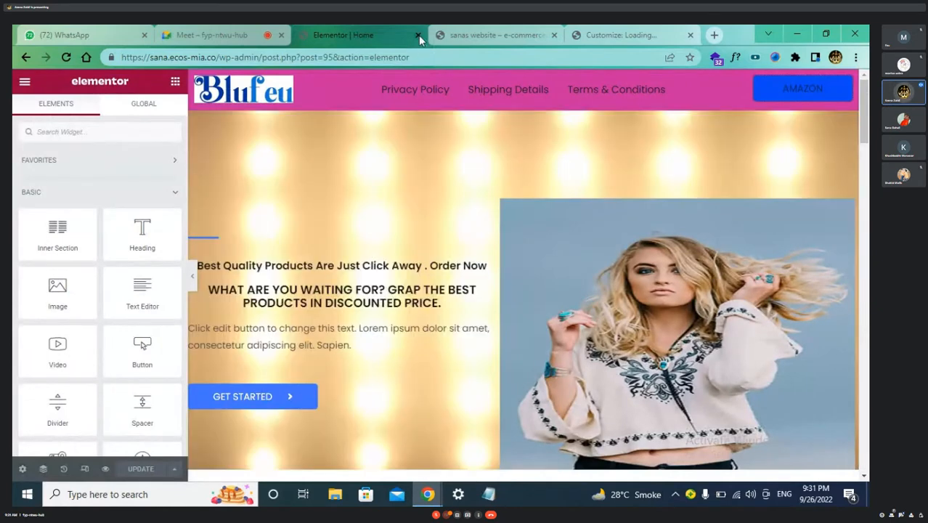
{"action": "left_click", "coordinate": [418, 35]}
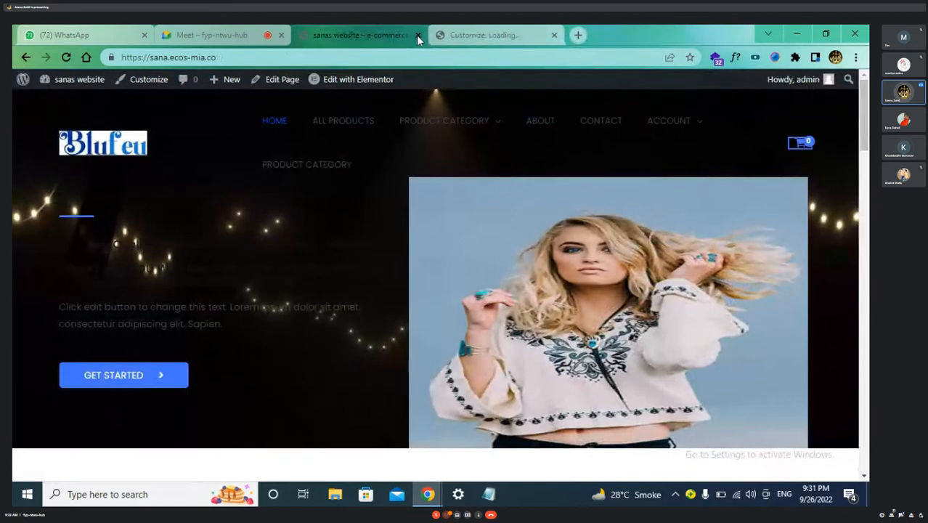
{"action": "left_click", "coordinate": [418, 35]}
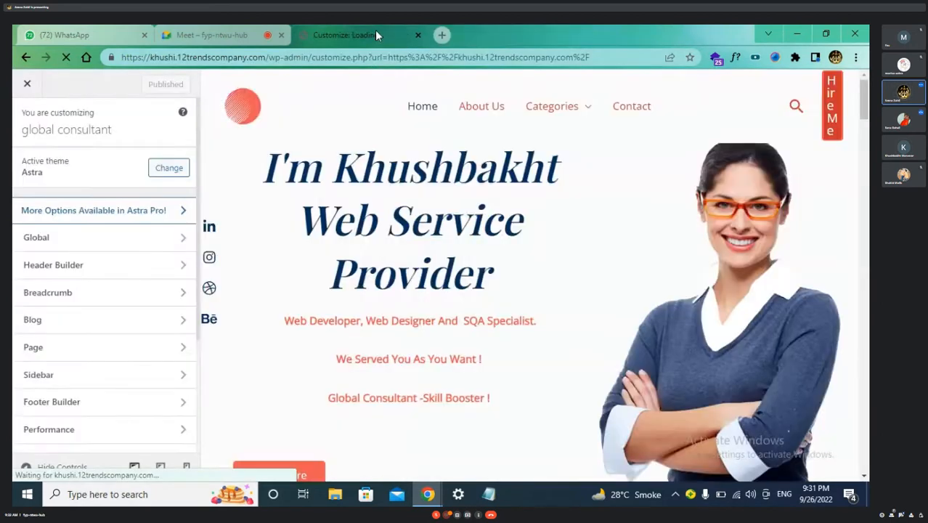
Duplicate the global consultant Customizer tab
{"action": "right_click", "coordinate": [363, 32]}
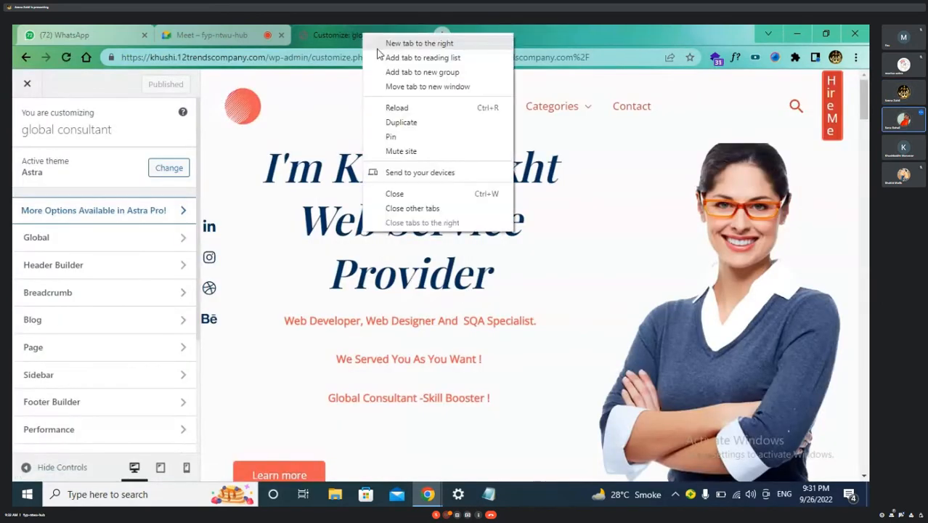
{"action": "left_click", "coordinate": [444, 121]}
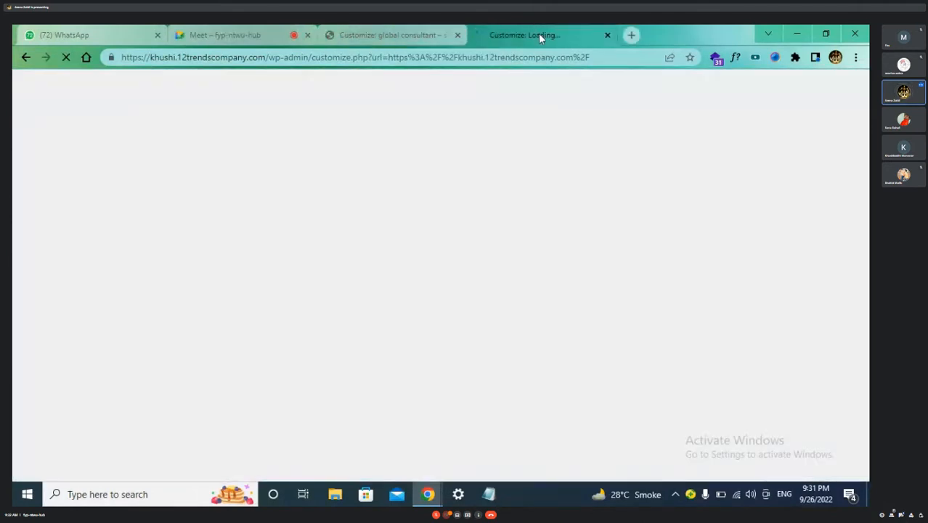
{"action": "right_click", "coordinate": [538, 32]}
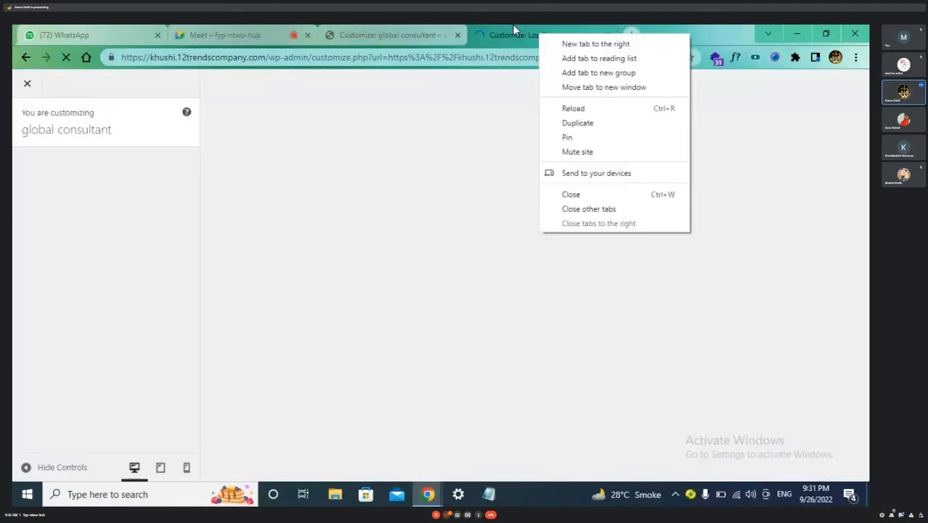
{"action": "left_click", "coordinate": [621, 45]}
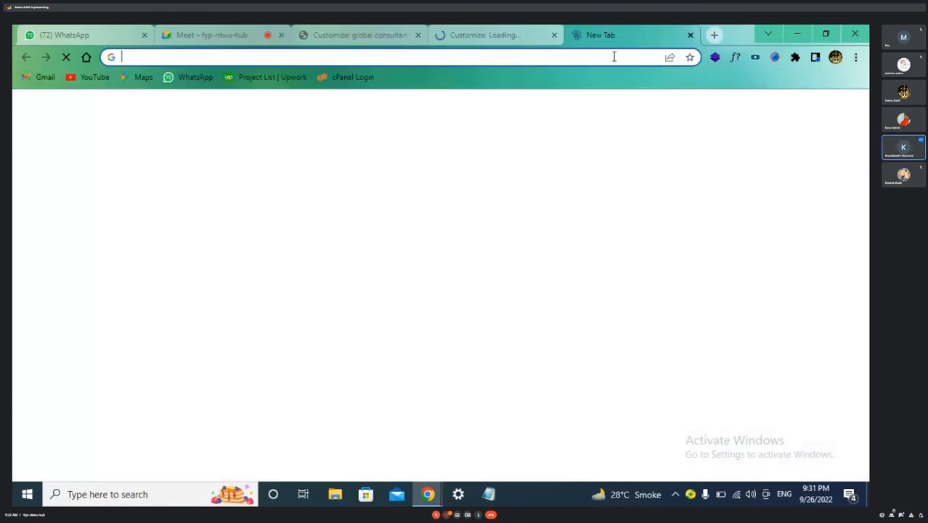
Open the khushi wp-admin dashboard in a new tab and duplicate that tab
{"action": "left_click", "coordinate": [614, 56]}
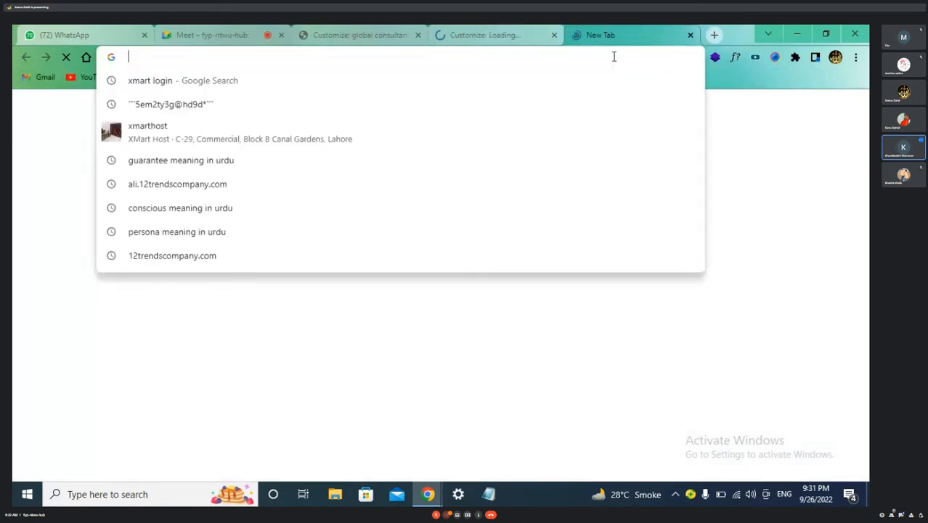
{"action": "type", "text": "kh"}
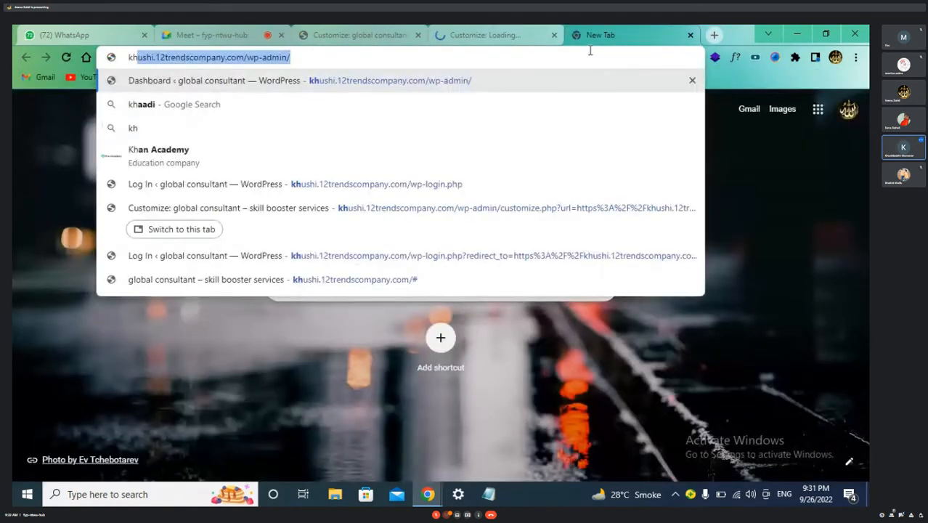
{"action": "left_click", "coordinate": [422, 80]}
{"action": "right_click", "coordinate": [658, 38]}
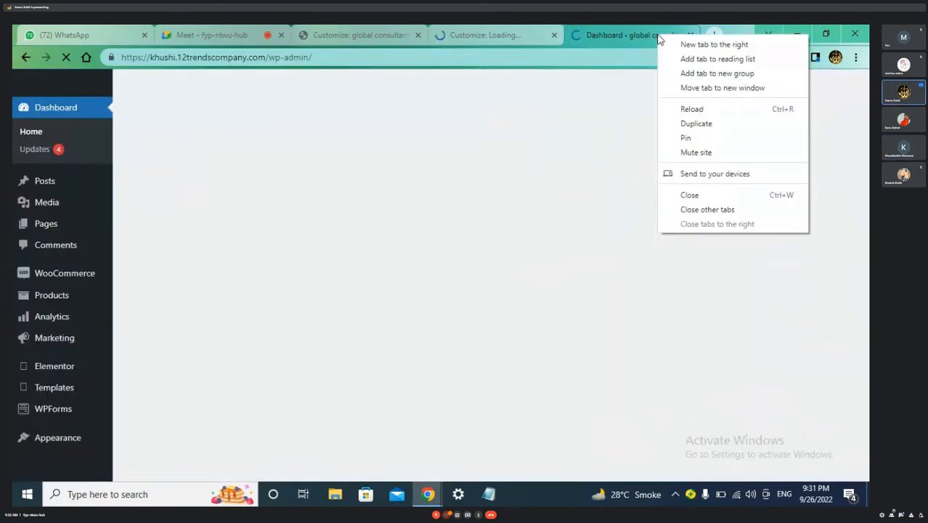
{"action": "left_click", "coordinate": [696, 124]}
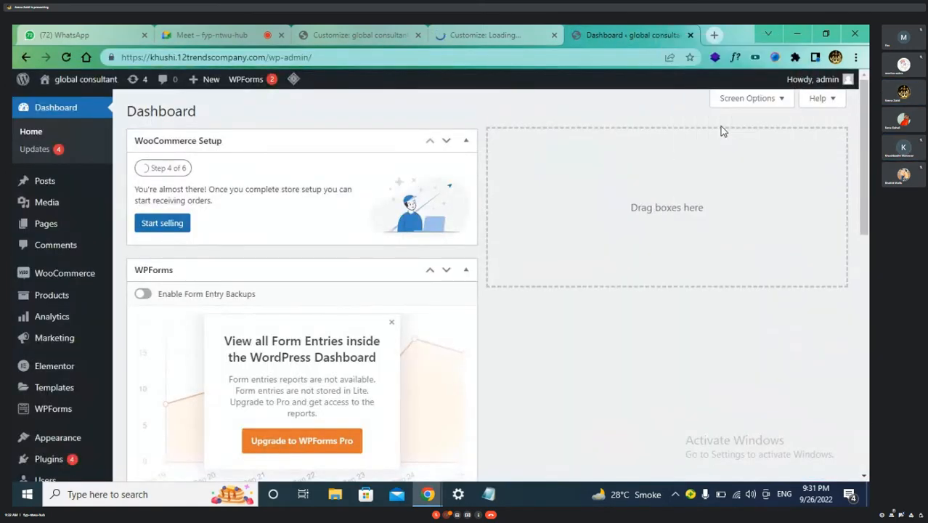
Exit the global consultant Customizer back to the site's live homepage
{"action": "left_click", "coordinate": [295, 36]}
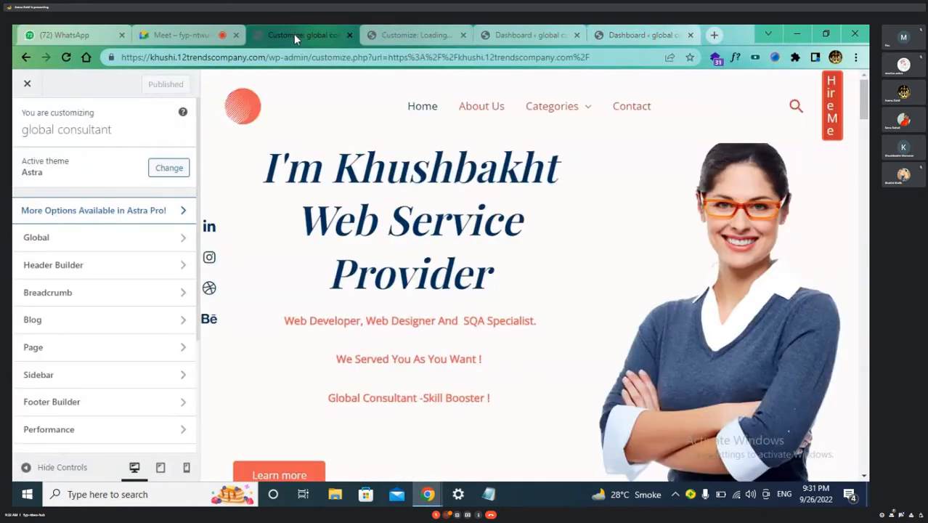
{"action": "left_click", "coordinate": [27, 83]}
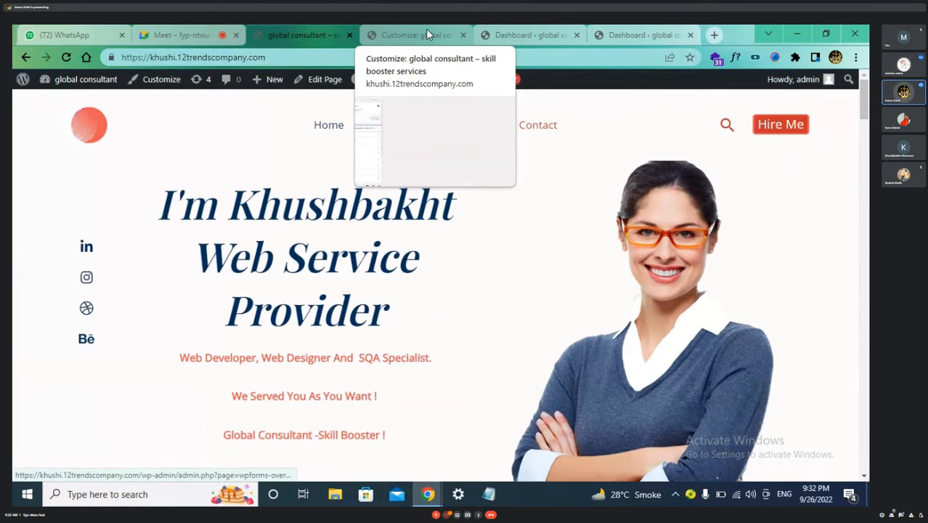
{"action": "left_click", "coordinate": [714, 35]}
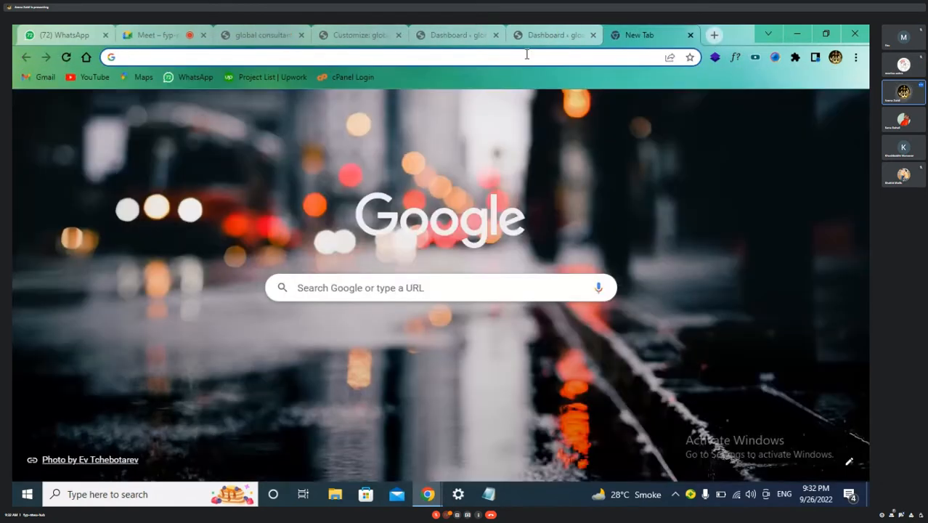
Open the techy. studio portfolio via 'zar' and check its Services submenu: logo, flyer, Fb post, social media
{"action": "type", "text": "zar"}
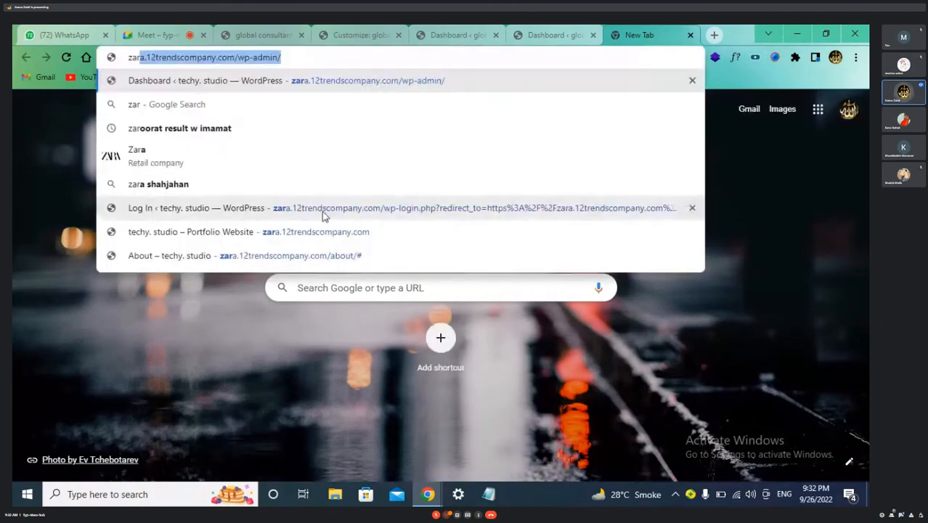
{"action": "left_click", "coordinate": [327, 233]}
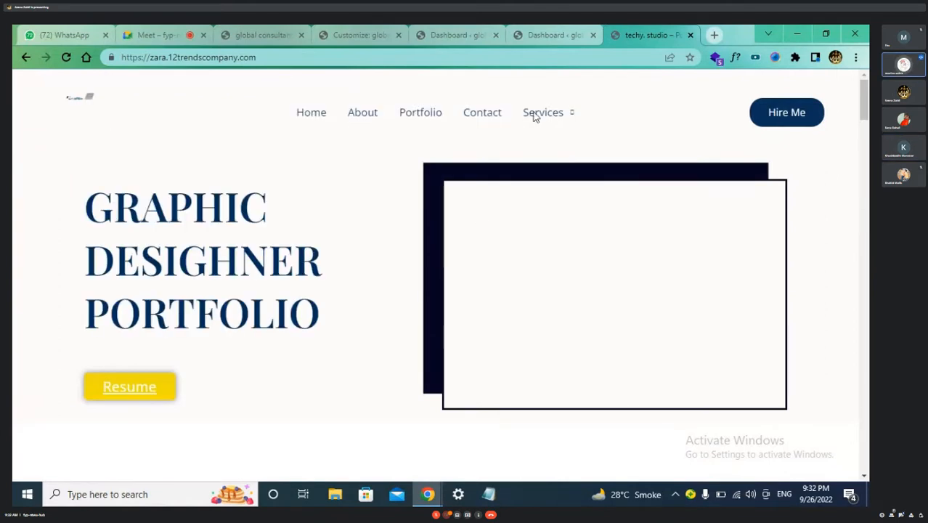
{"action": "mouse_move", "coordinate": [551, 151]}
{"action": "scroll", "coordinate": [342, 241], "scroll_direction": "down", "scroll_amount": 1}
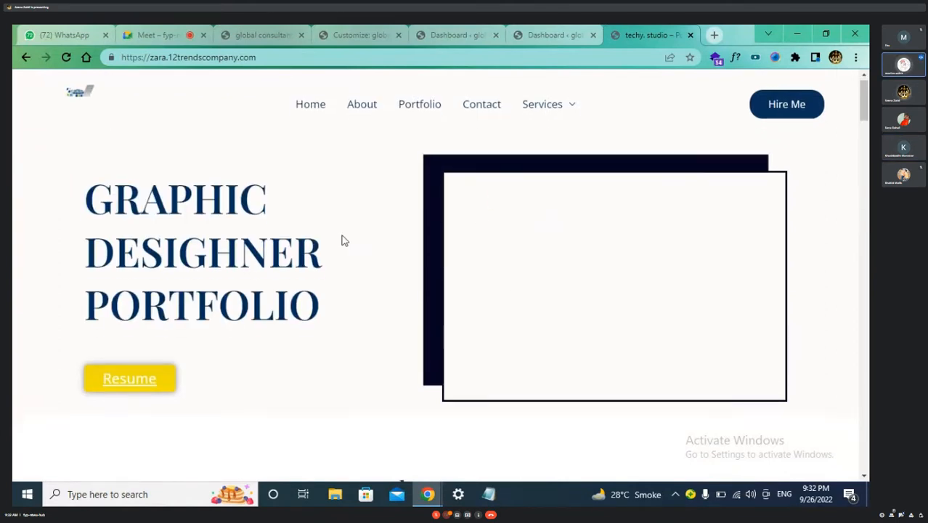
{"action": "scroll", "coordinate": [343, 241], "scroll_direction": "up", "scroll_amount": 1}
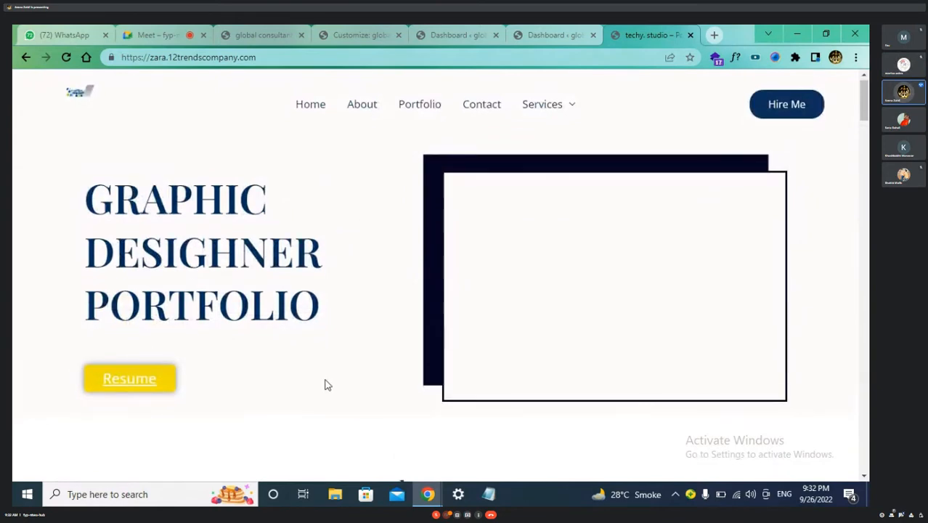
{"action": "scroll", "coordinate": [323, 384], "scroll_direction": "down", "scroll_amount": 2}
{"action": "scroll", "coordinate": [325, 385], "scroll_direction": "up", "scroll_amount": 2}
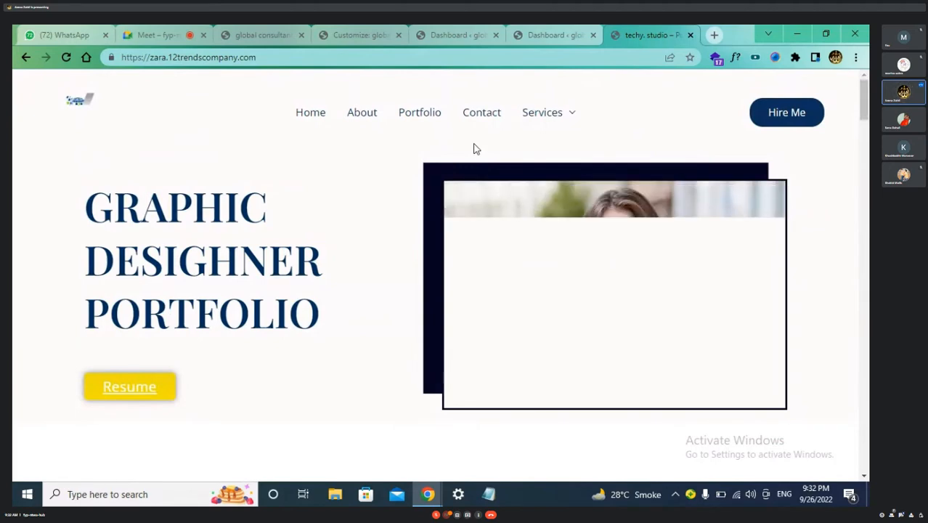
{"action": "mouse_move", "coordinate": [553, 116]}
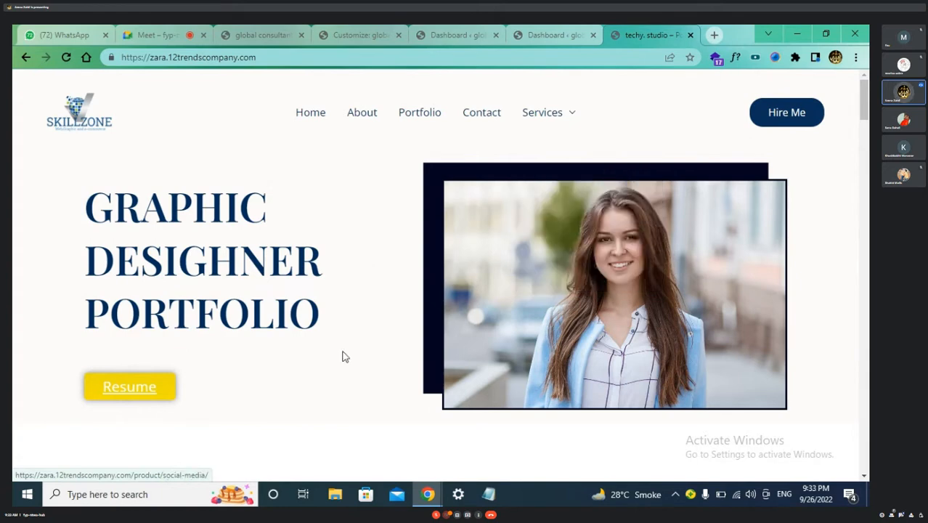
{"action": "scroll", "coordinate": [528, 371], "scroll_direction": "down", "scroll_amount": 1}
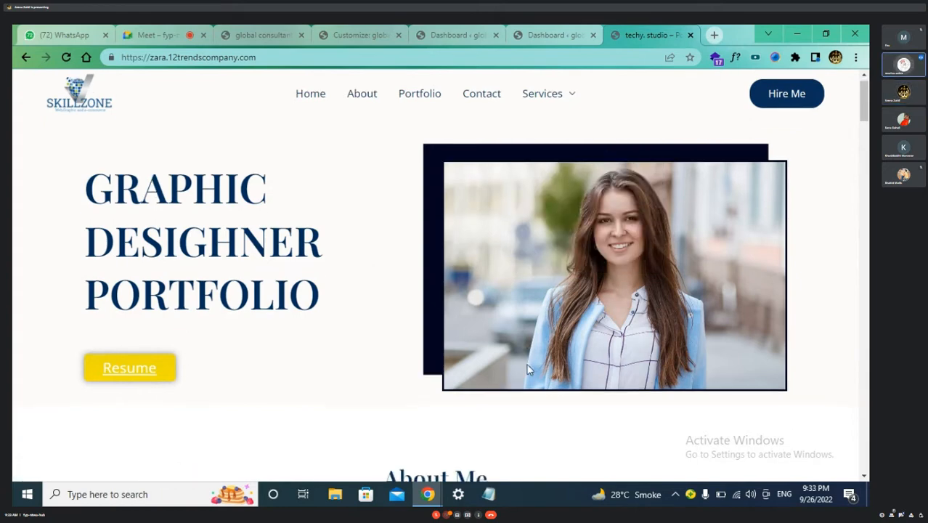
{"action": "scroll", "coordinate": [529, 371], "scroll_direction": "down", "scroll_amount": 2}
{"action": "scroll", "coordinate": [529, 370], "scroll_direction": "down", "scroll_amount": 5}
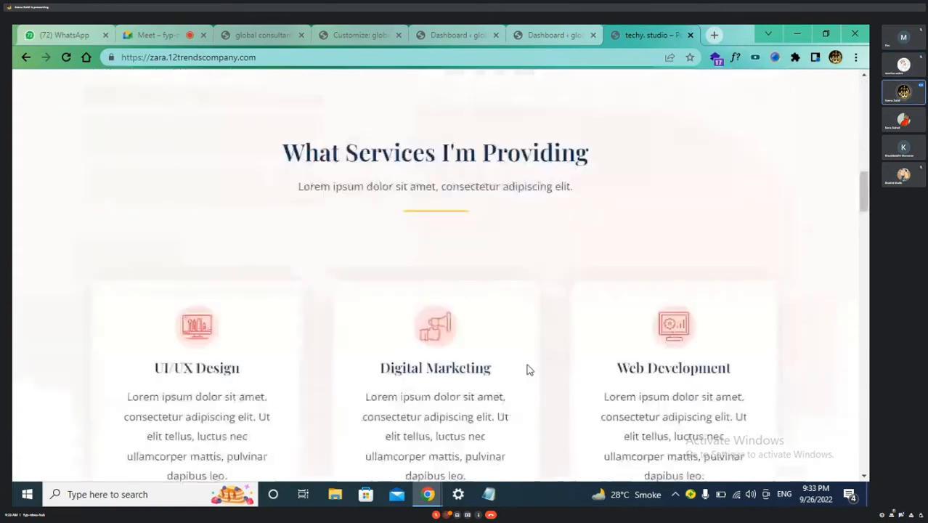
{"action": "scroll", "coordinate": [528, 371], "scroll_direction": "down", "scroll_amount": 10}
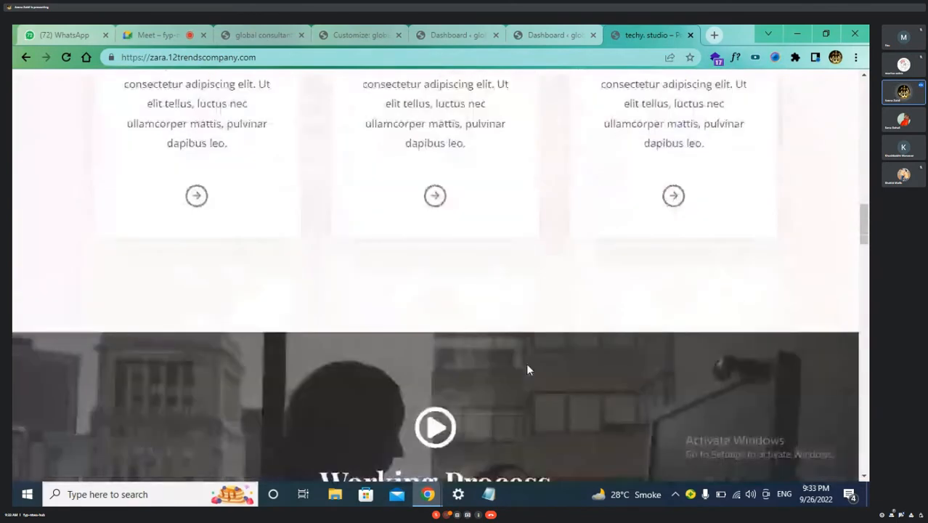
{"action": "scroll", "coordinate": [529, 370], "scroll_direction": "down", "scroll_amount": 10}
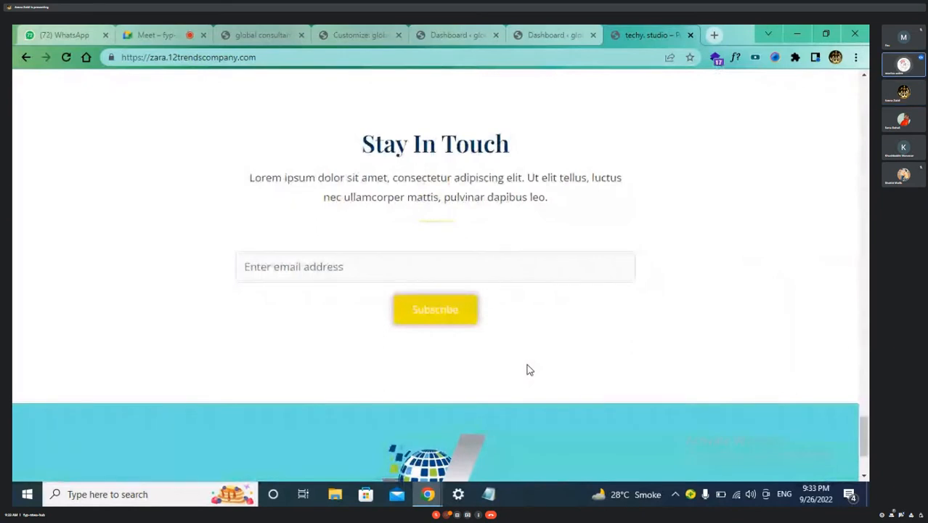
{"action": "scroll", "coordinate": [529, 370], "scroll_direction": "down", "scroll_amount": 3}
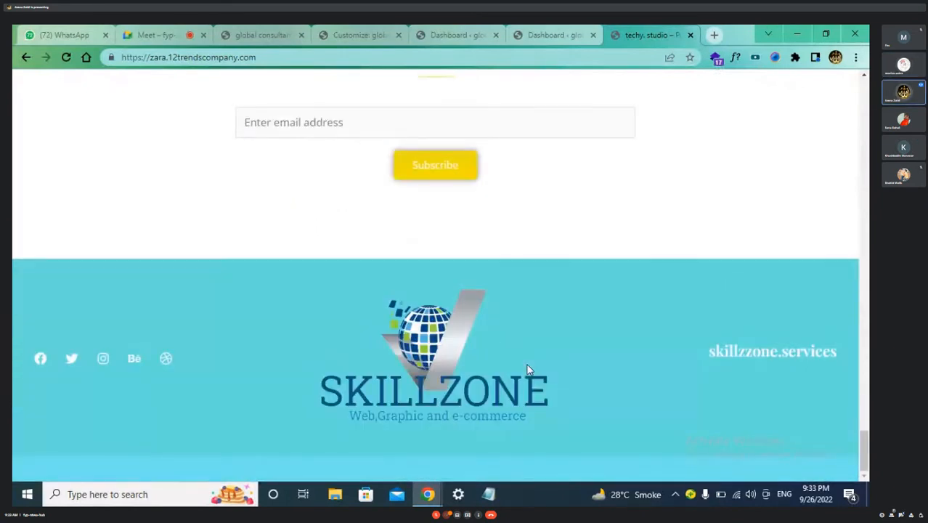
{"action": "scroll", "coordinate": [529, 371], "scroll_direction": "up", "scroll_amount": 1}
{"action": "scroll", "coordinate": [529, 370], "scroll_direction": "up", "scroll_amount": 1}
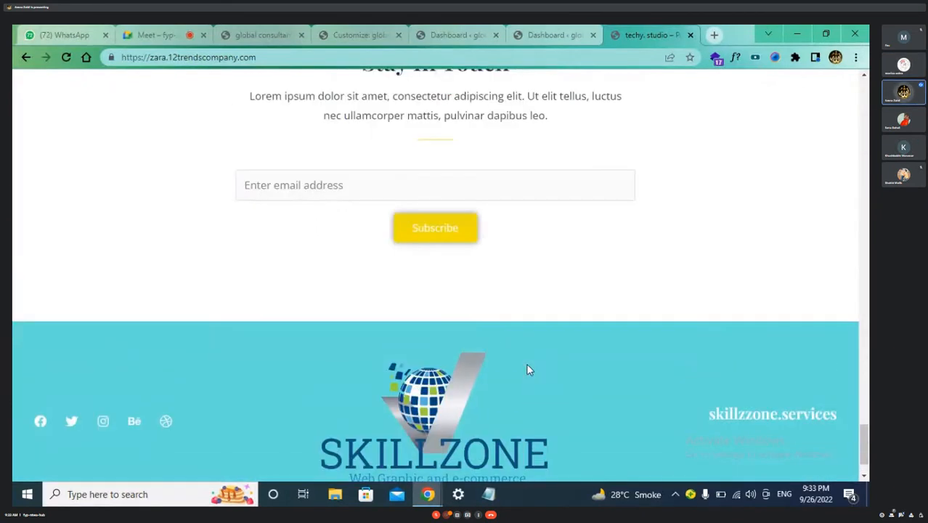
{"action": "scroll", "coordinate": [529, 370], "scroll_direction": "down", "scroll_amount": 1}
{"action": "scroll", "coordinate": [529, 370], "scroll_direction": "up", "scroll_amount": 4}
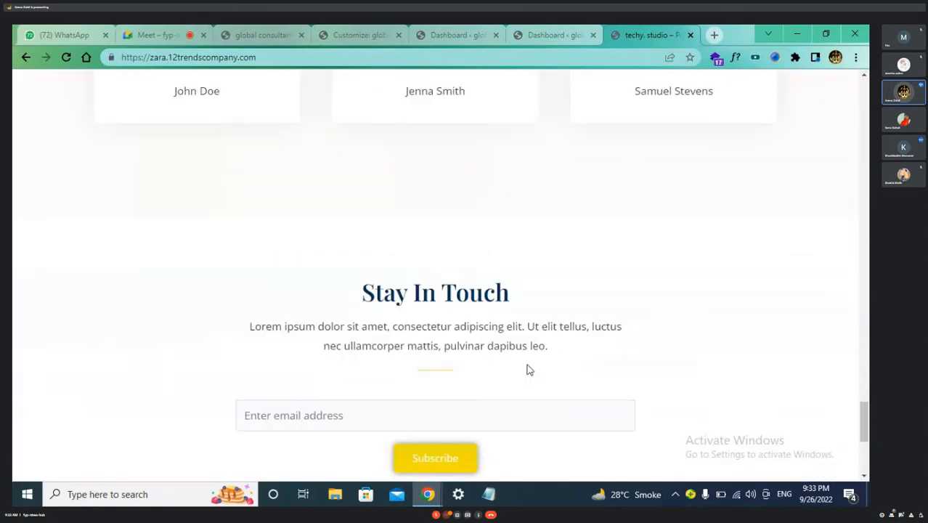
{"action": "scroll", "coordinate": [528, 370], "scroll_direction": "up", "scroll_amount": 10}
{"action": "scroll", "coordinate": [529, 371], "scroll_direction": "up", "scroll_amount": 10}
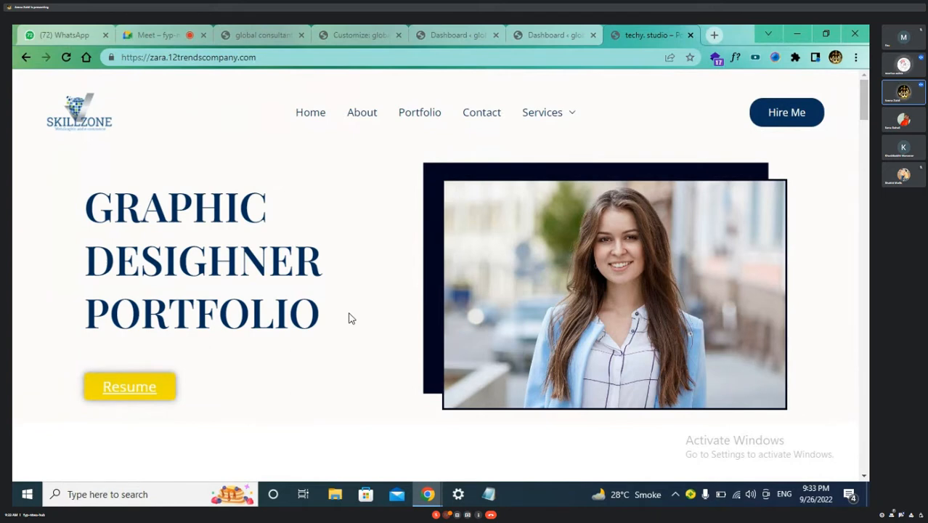
{"action": "scroll", "coordinate": [349, 318], "scroll_direction": "down", "scroll_amount": 2}
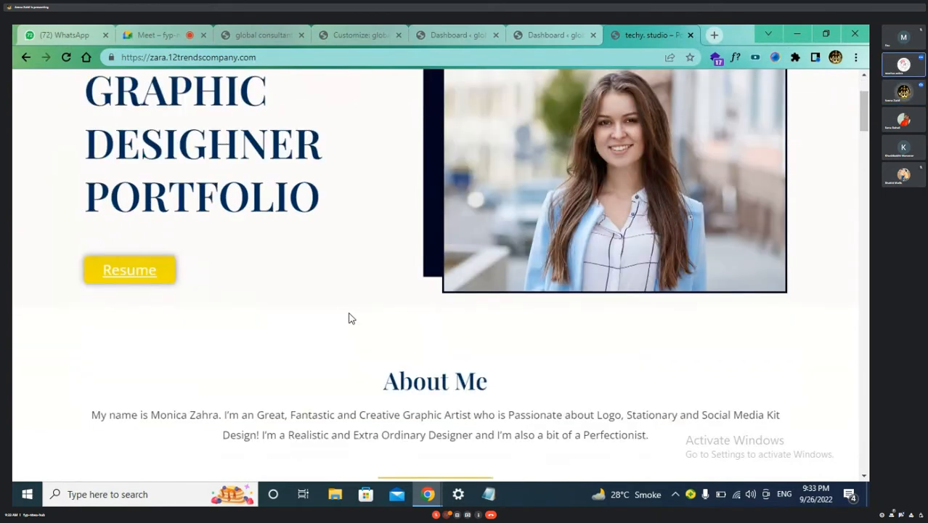
{"action": "scroll", "coordinate": [350, 318], "scroll_direction": "down", "scroll_amount": 3}
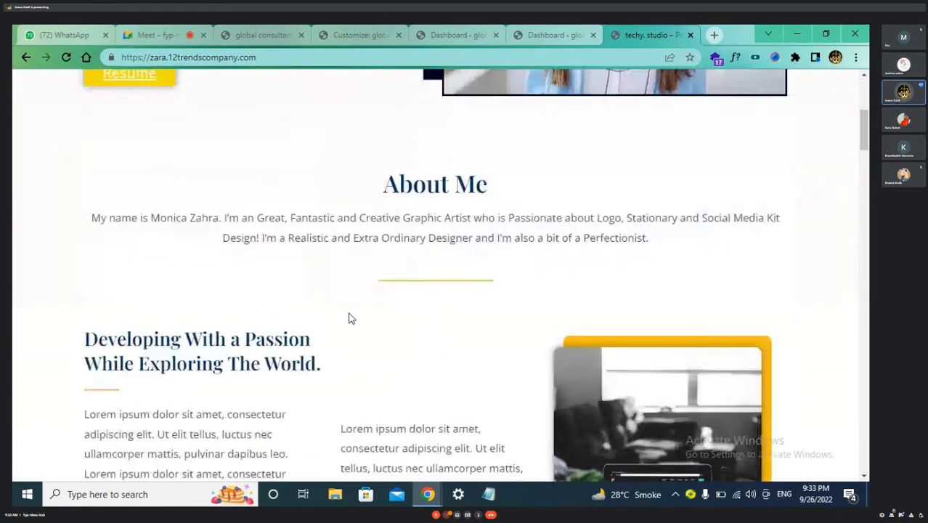
{"action": "scroll", "coordinate": [347, 315], "scroll_direction": "down", "scroll_amount": 2}
{"action": "scroll", "coordinate": [462, 280], "scroll_direction": "up", "scroll_amount": 6}
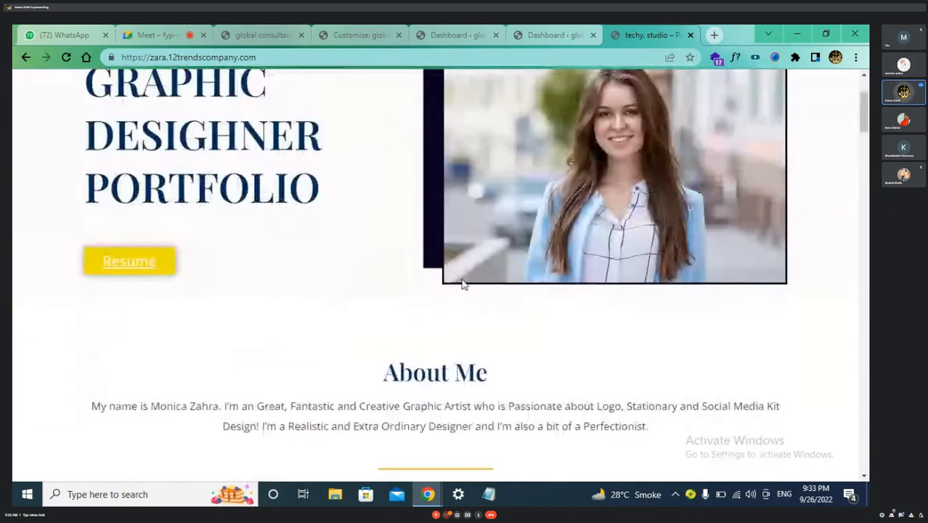
{"action": "scroll", "coordinate": [477, 286], "scroll_direction": "up", "scroll_amount": 2}
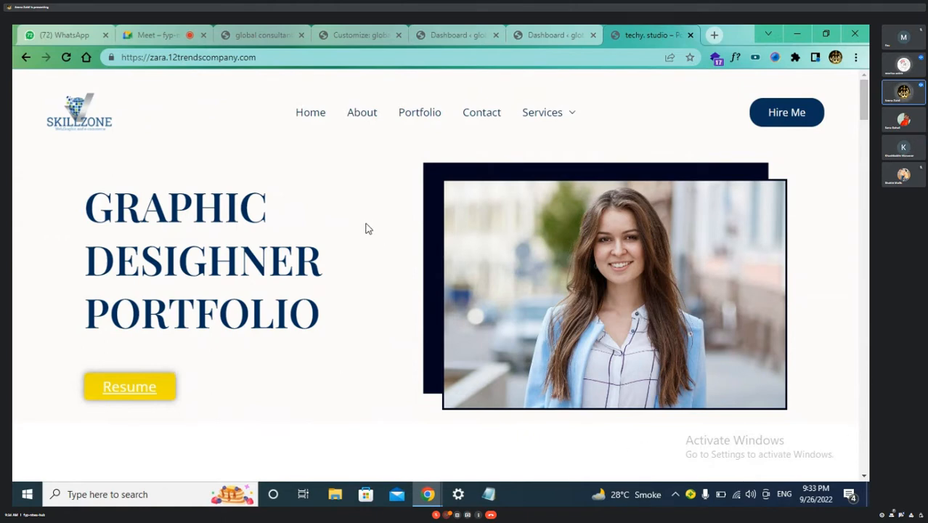
{"action": "scroll", "coordinate": [366, 229], "scroll_direction": "down", "scroll_amount": 1}
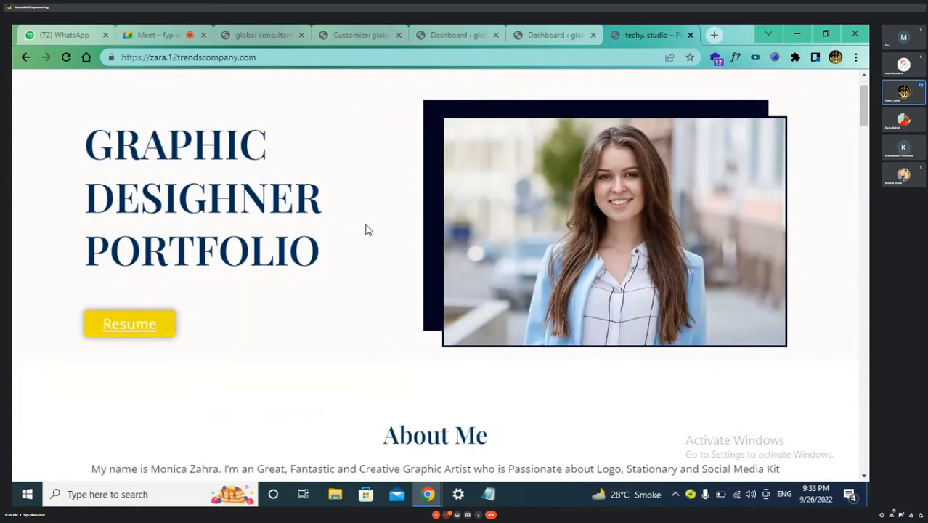
{"action": "scroll", "coordinate": [366, 229], "scroll_direction": "up", "scroll_amount": 1}
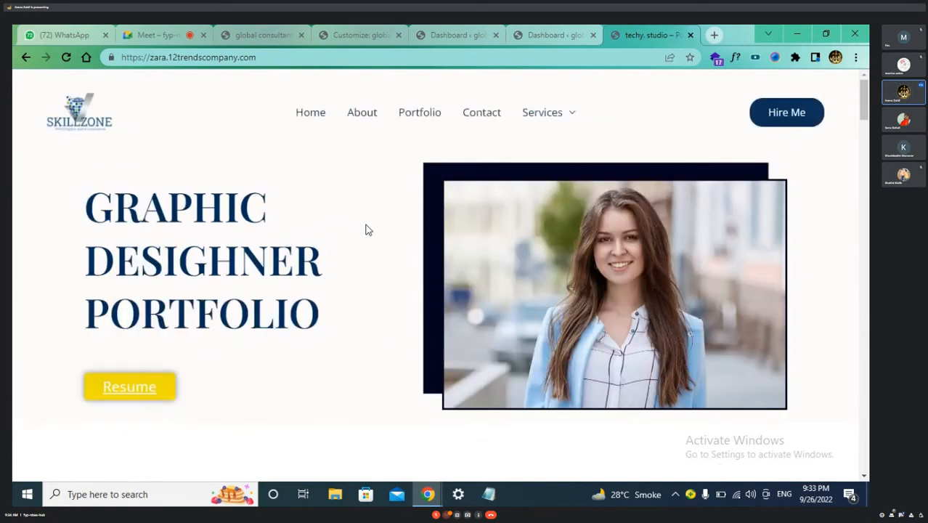
{"action": "scroll", "coordinate": [366, 229], "scroll_direction": "down", "scroll_amount": 1}
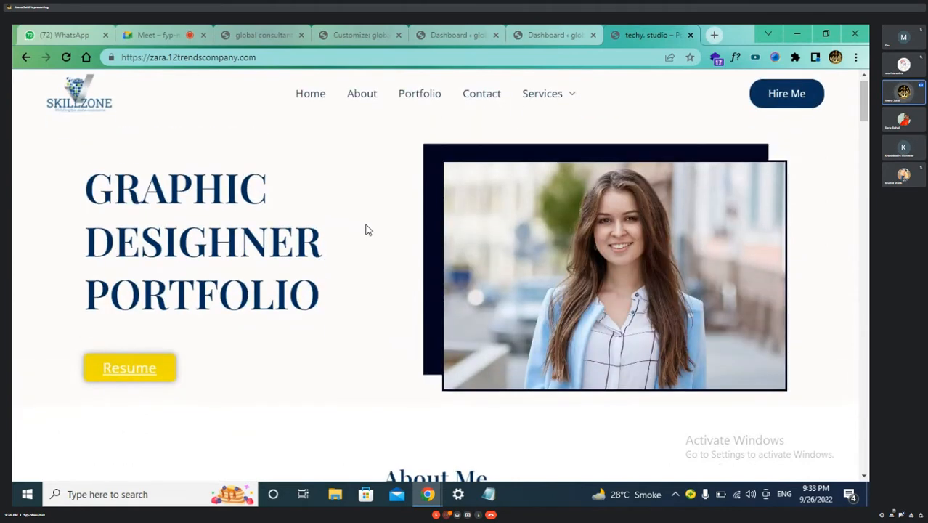
{"action": "scroll", "coordinate": [366, 229], "scroll_direction": "down", "scroll_amount": 2}
{"action": "scroll", "coordinate": [366, 230], "scroll_direction": "up", "scroll_amount": 1}
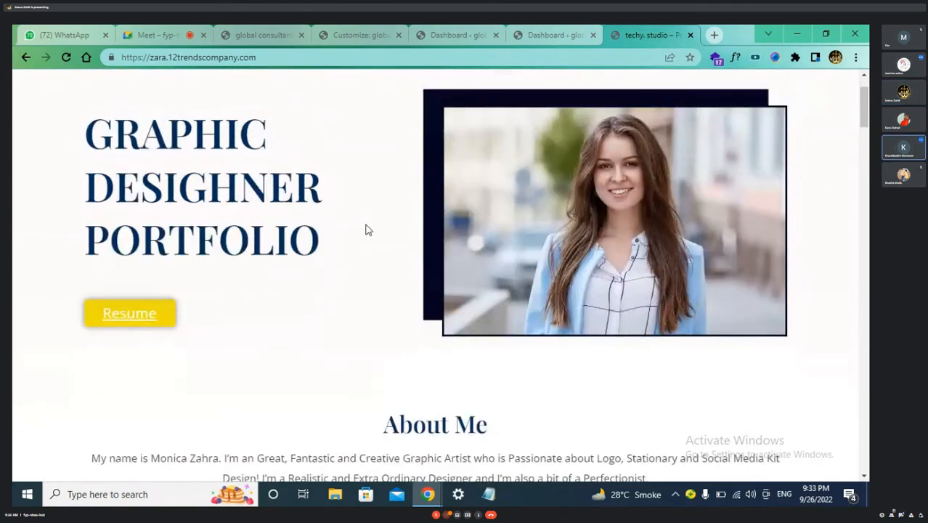
{"action": "scroll", "coordinate": [297, 230], "scroll_direction": "up", "scroll_amount": 1}
{"action": "scroll", "coordinate": [323, 274], "scroll_direction": "down", "scroll_amount": 1}
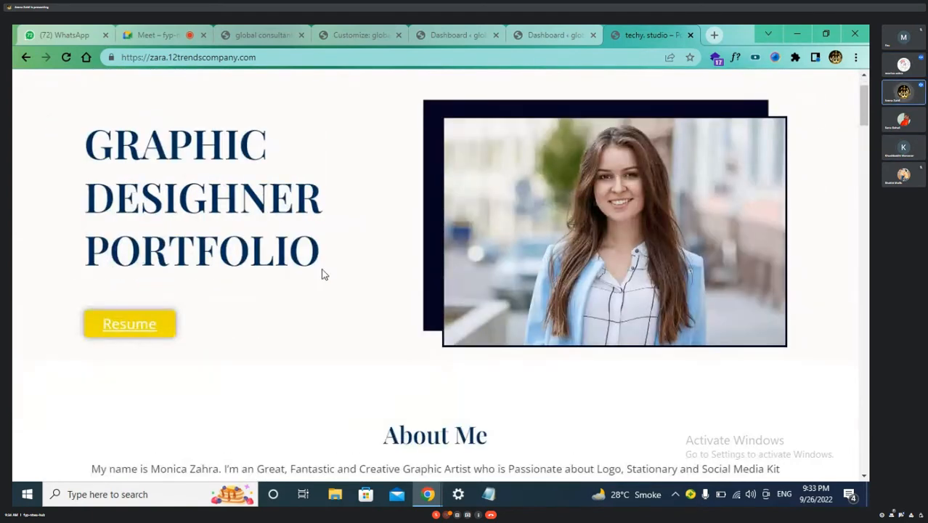
{"action": "scroll", "coordinate": [324, 274], "scroll_direction": "down", "scroll_amount": 2}
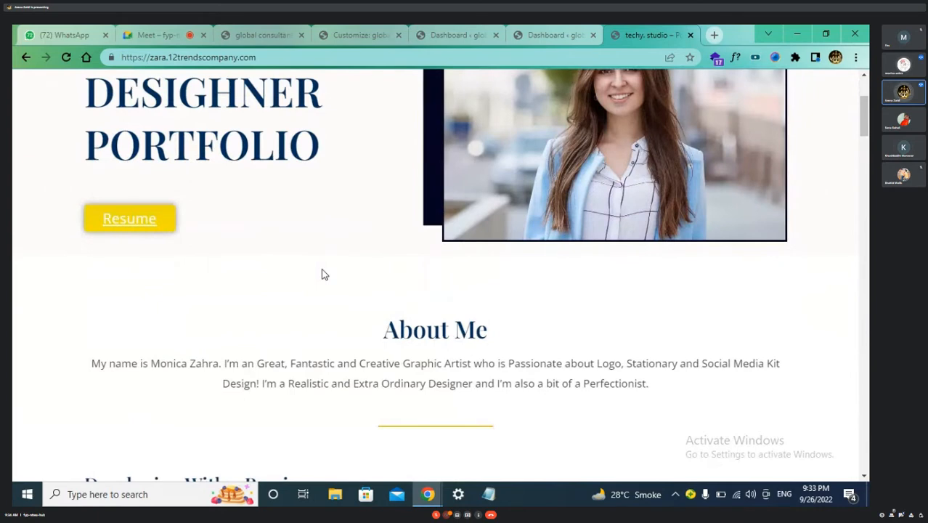
{"action": "scroll", "coordinate": [322, 271], "scroll_direction": "down", "scroll_amount": 4}
{"action": "scroll", "coordinate": [412, 269], "scroll_direction": "up", "scroll_amount": 1}
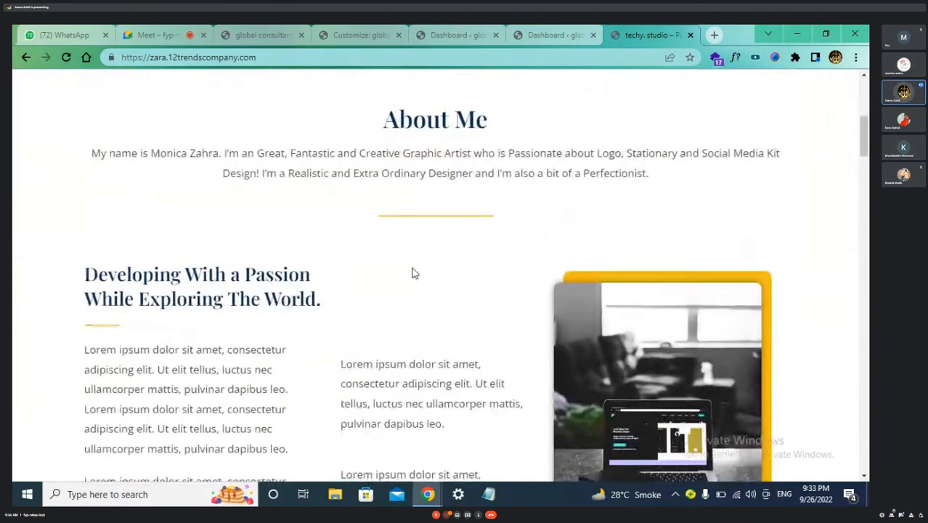
{"action": "scroll", "coordinate": [412, 273], "scroll_direction": "down", "scroll_amount": 7}
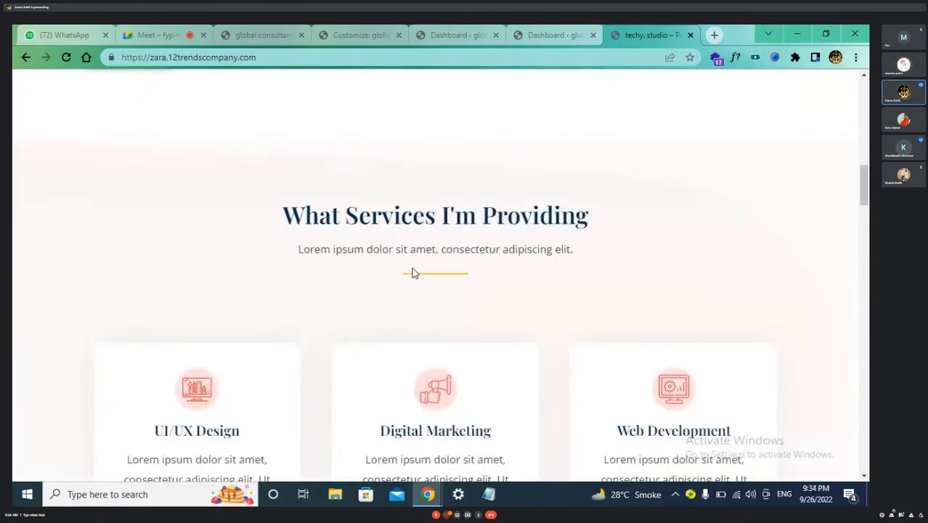
{"action": "scroll", "coordinate": [411, 273], "scroll_direction": "up", "scroll_amount": 1}
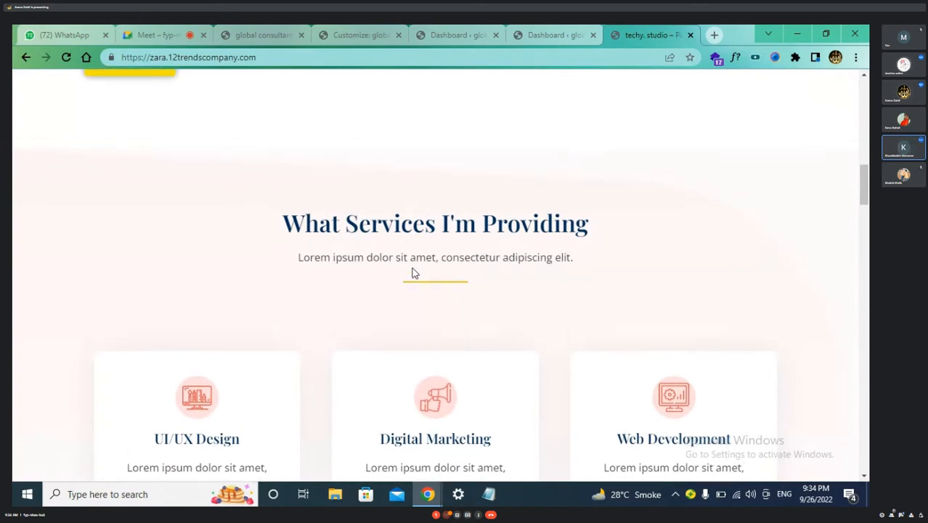
{"action": "scroll", "coordinate": [412, 267], "scroll_direction": "up", "scroll_amount": 6}
{"action": "scroll", "coordinate": [411, 268], "scroll_direction": "up", "scroll_amount": 8}
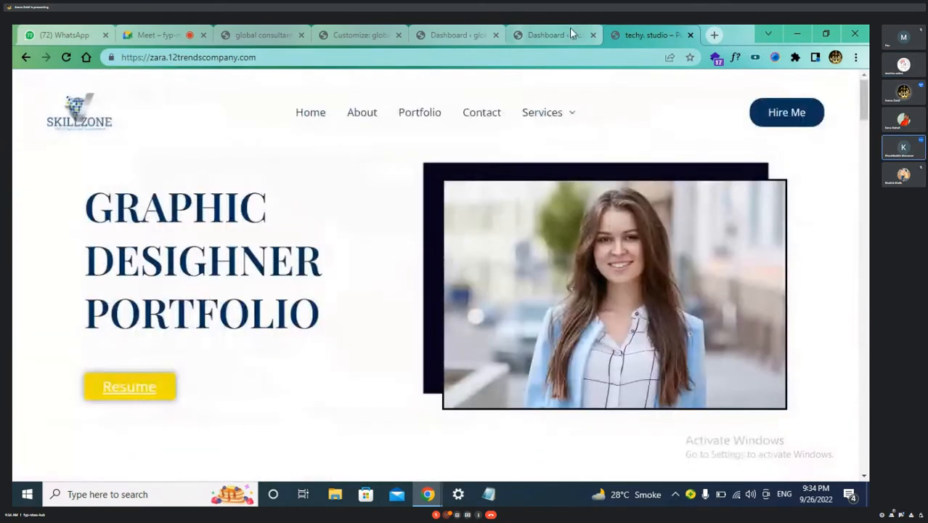
Cycle through the Dashboard and site tabs, ending back on the global consultant Customizer tab
{"action": "left_click", "coordinate": [560, 34]}
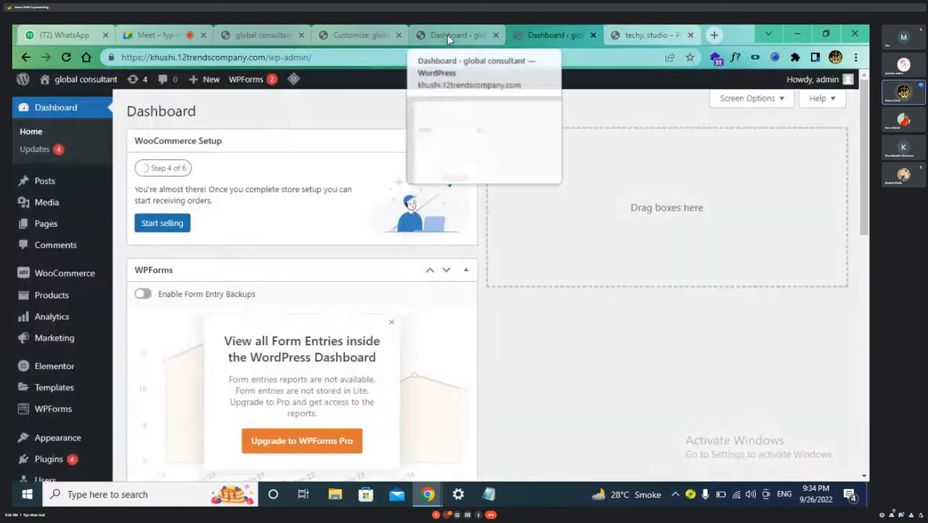
{"action": "left_click", "coordinate": [448, 36]}
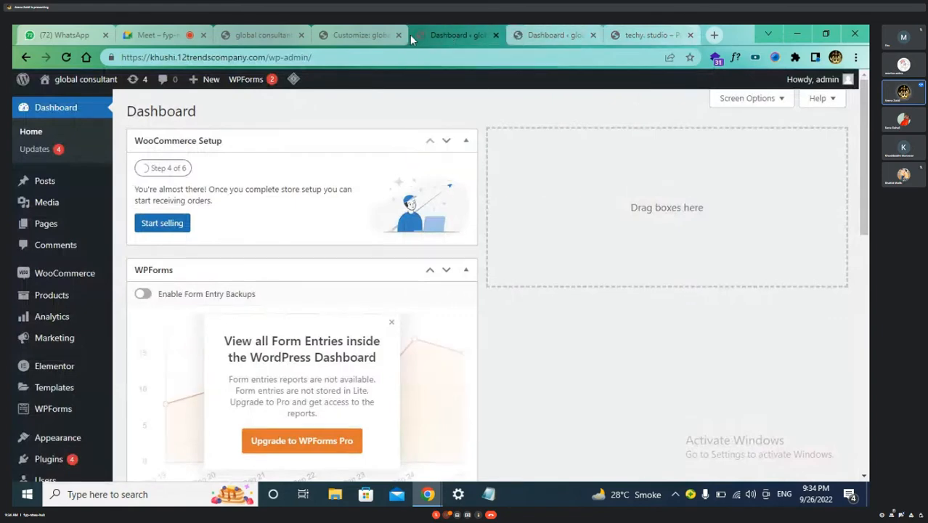
{"action": "left_click", "coordinate": [360, 33]}
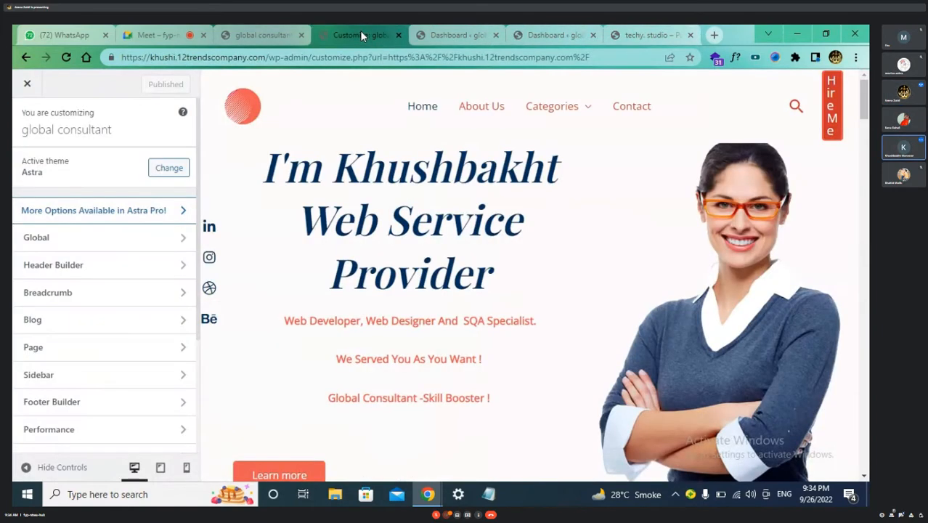
{"action": "left_click", "coordinate": [262, 33]}
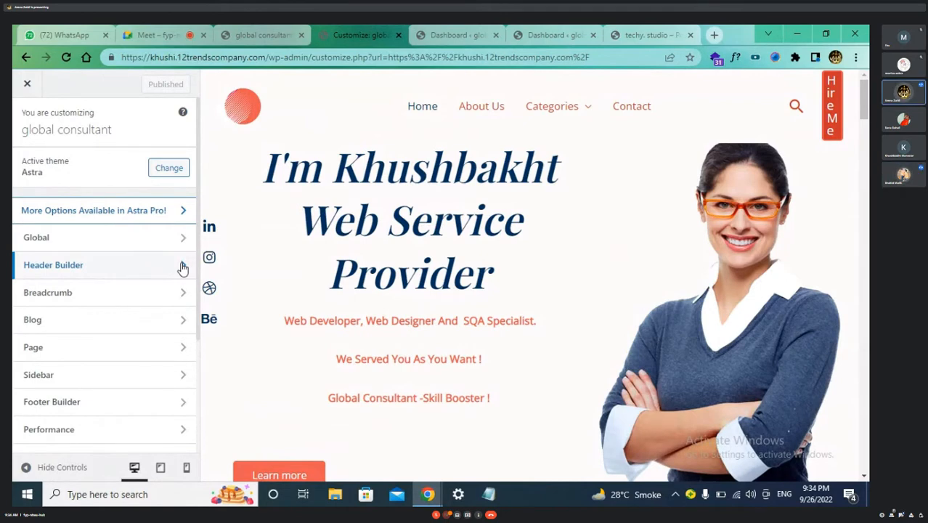
Go from Header Builder into Customize Transparent Header and review its General options
{"action": "left_click", "coordinate": [182, 267]}
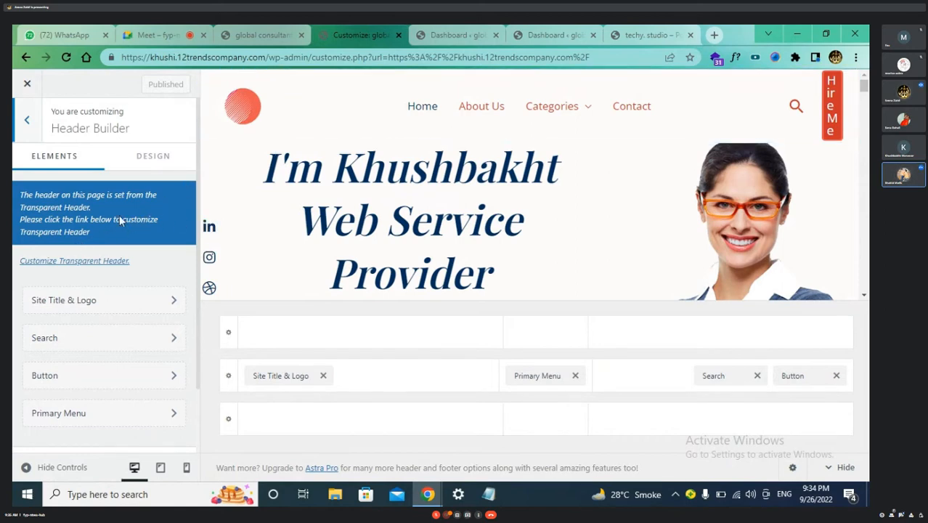
{"action": "left_click", "coordinate": [72, 263]}
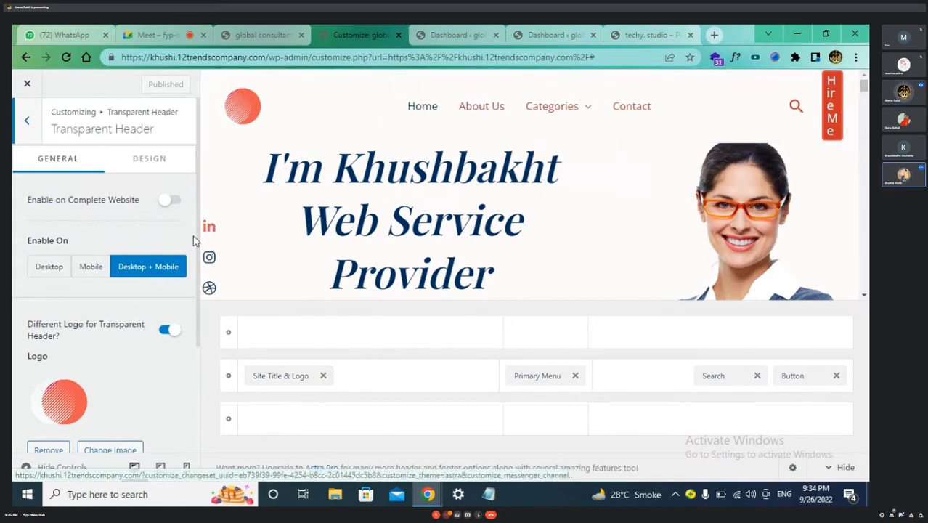
{"action": "scroll", "coordinate": [96, 316], "scroll_direction": "down", "scroll_amount": 2}
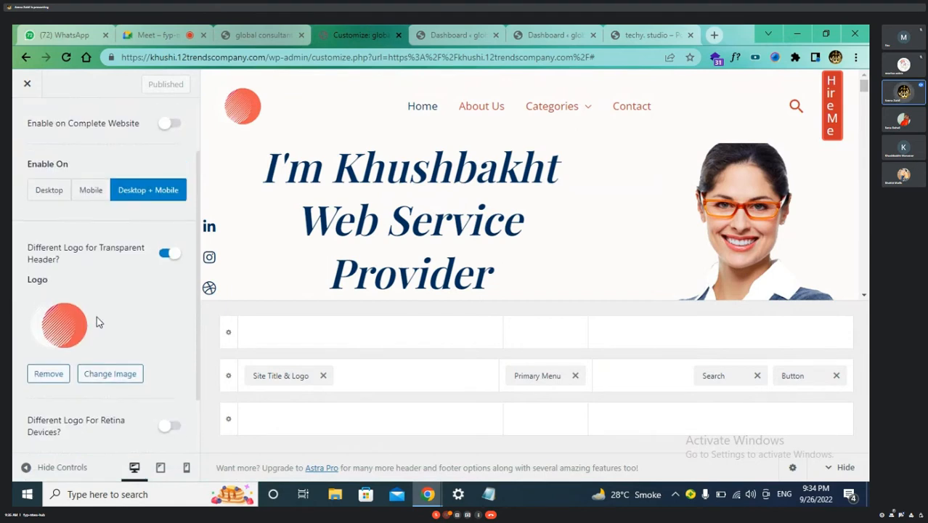
{"action": "scroll", "coordinate": [96, 316], "scroll_direction": "up", "scroll_amount": 2}
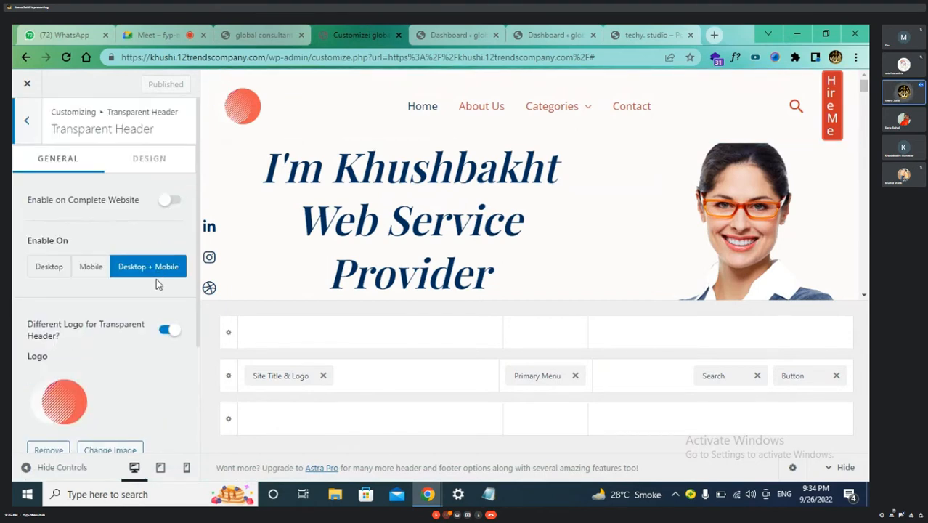
{"action": "scroll", "coordinate": [155, 289], "scroll_direction": "down", "scroll_amount": 1}
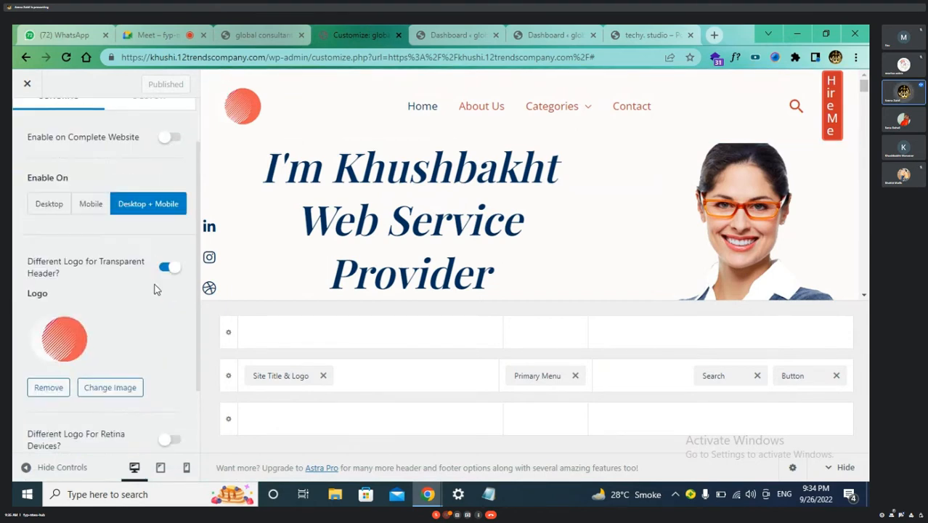
{"action": "scroll", "coordinate": [155, 289], "scroll_direction": "down", "scroll_amount": 1}
{"action": "scroll", "coordinate": [154, 289], "scroll_direction": "down", "scroll_amount": 1}
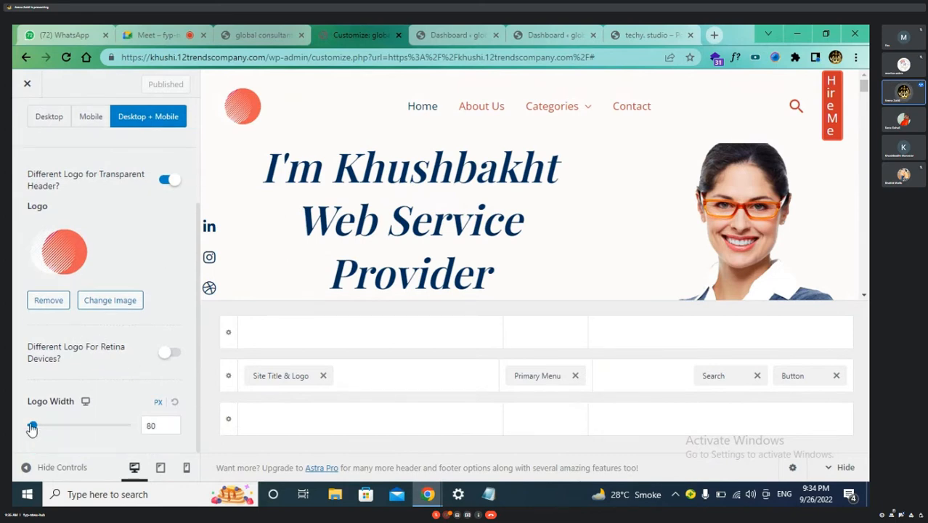
{"action": "scroll", "coordinate": [72, 376], "scroll_direction": "up", "scroll_amount": 2}
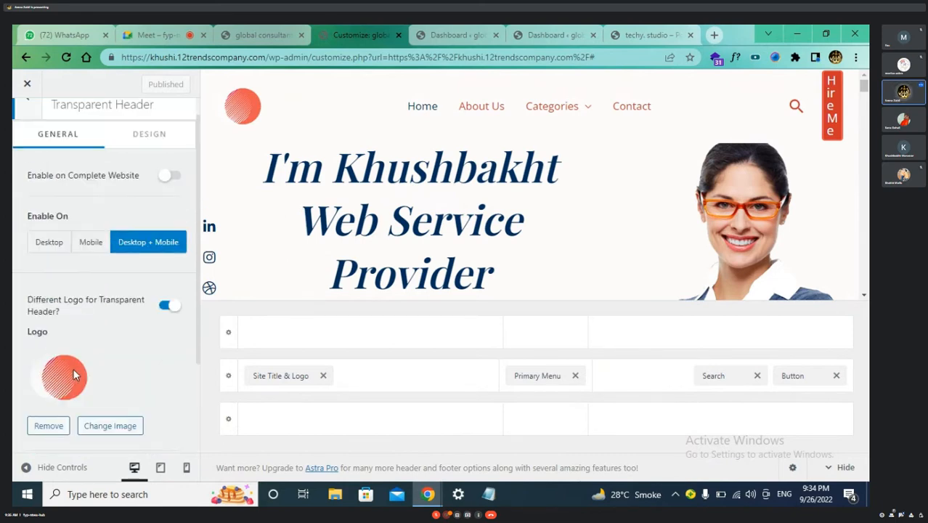
{"action": "scroll", "coordinate": [73, 375], "scroll_direction": "up", "scroll_amount": 1}
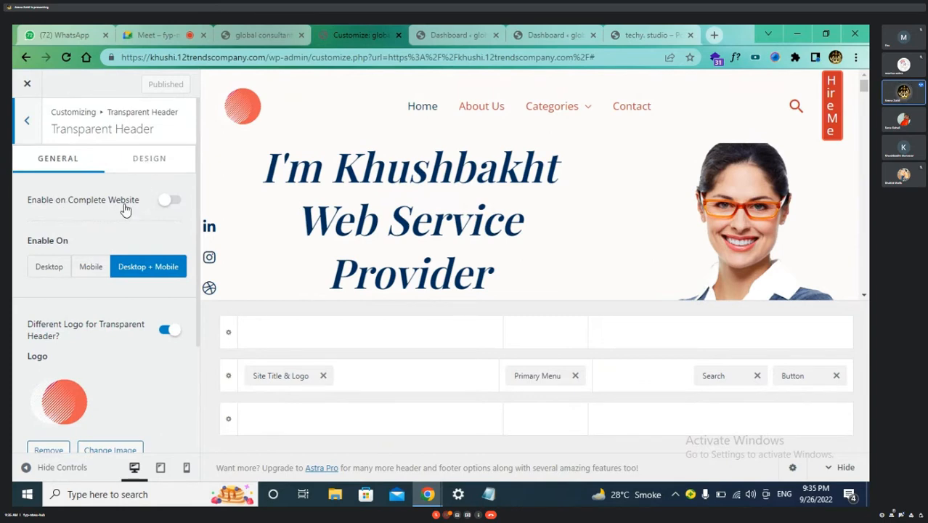
{"action": "left_click", "coordinate": [149, 161]}
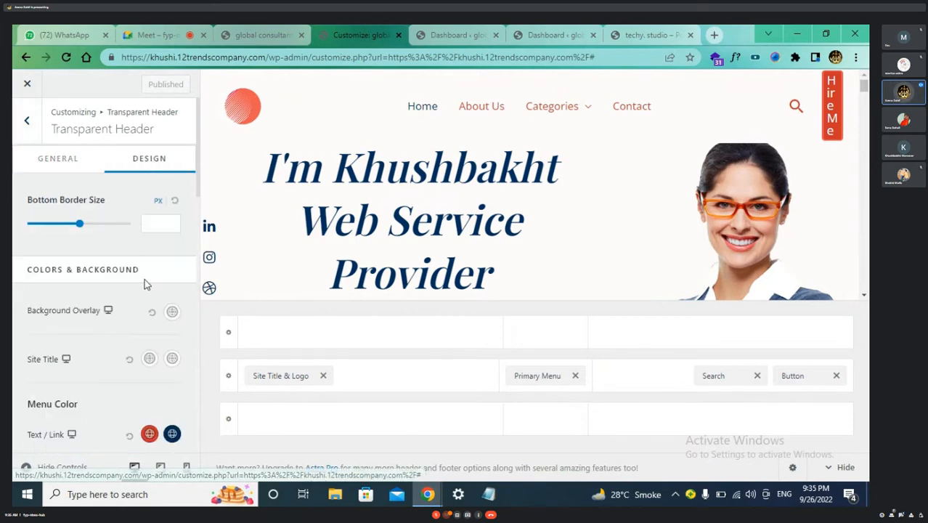
{"action": "scroll", "coordinate": [144, 290], "scroll_direction": "down", "scroll_amount": 1}
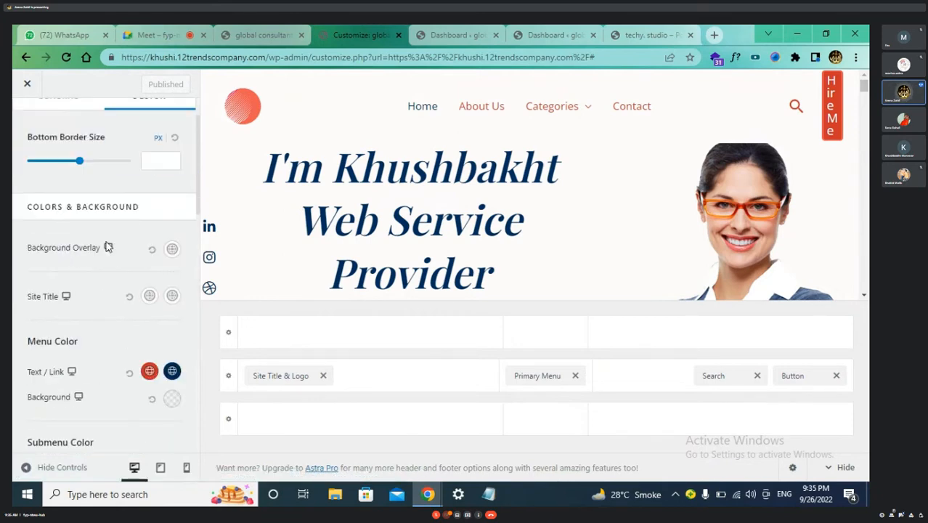
{"action": "scroll", "coordinate": [107, 247], "scroll_direction": "up", "scroll_amount": 1}
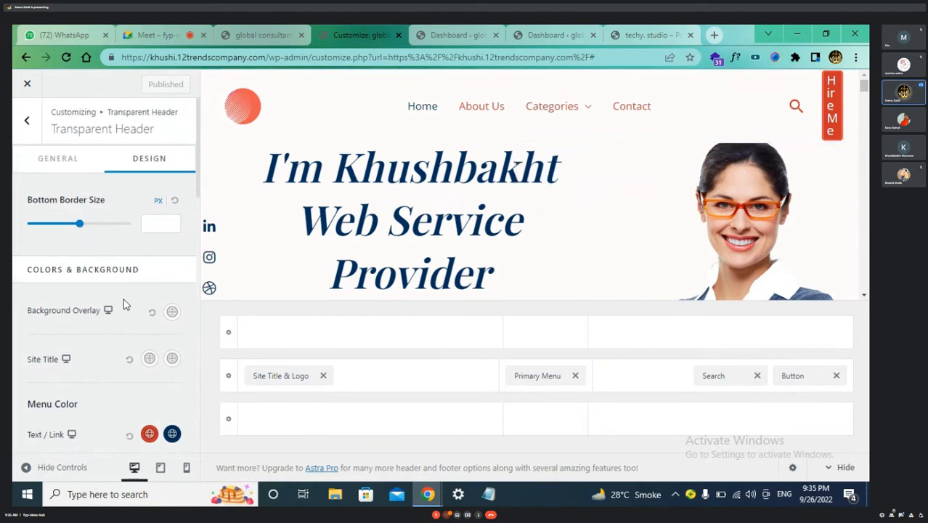
{"action": "left_click", "coordinate": [174, 314]}
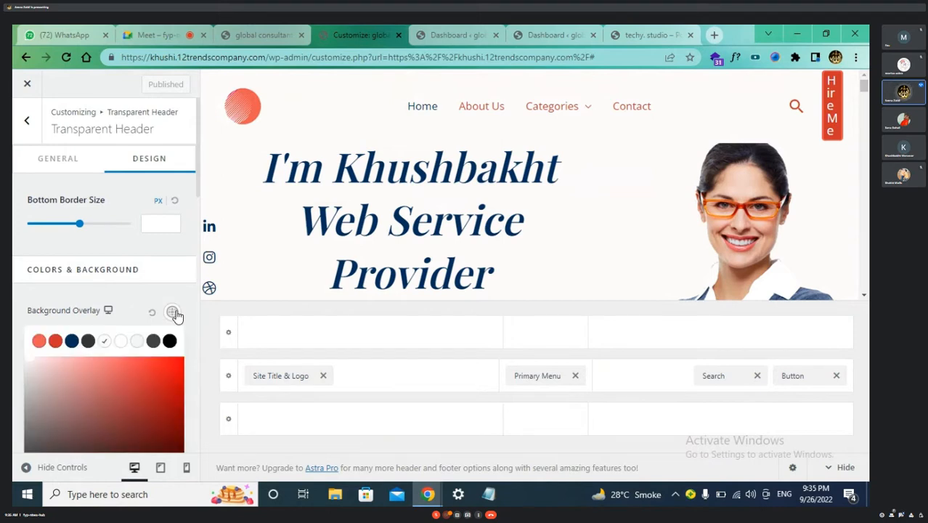
{"action": "left_click", "coordinate": [147, 412]}
{"action": "left_click_drag", "start_coordinate": [153, 398], "coordinate": [130, 342]}
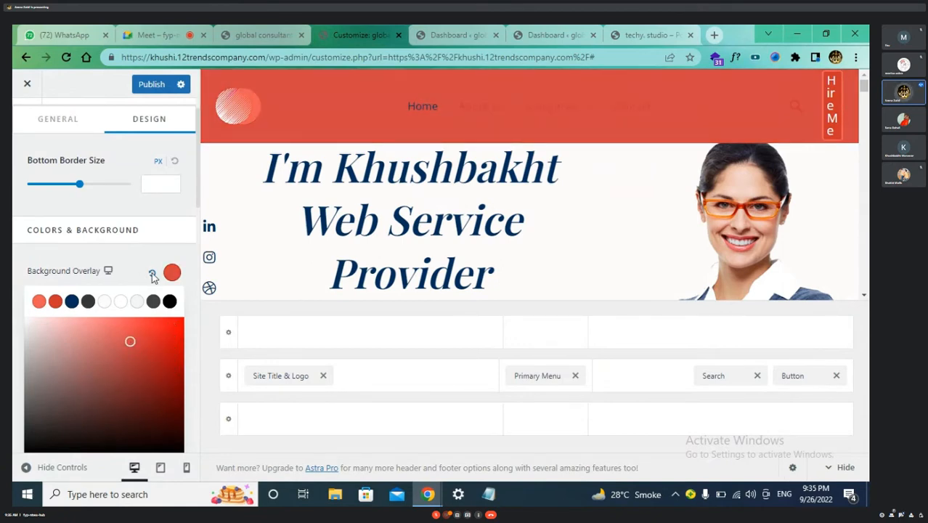
{"action": "left_click", "coordinate": [152, 273]}
{"action": "left_click", "coordinate": [133, 268]}
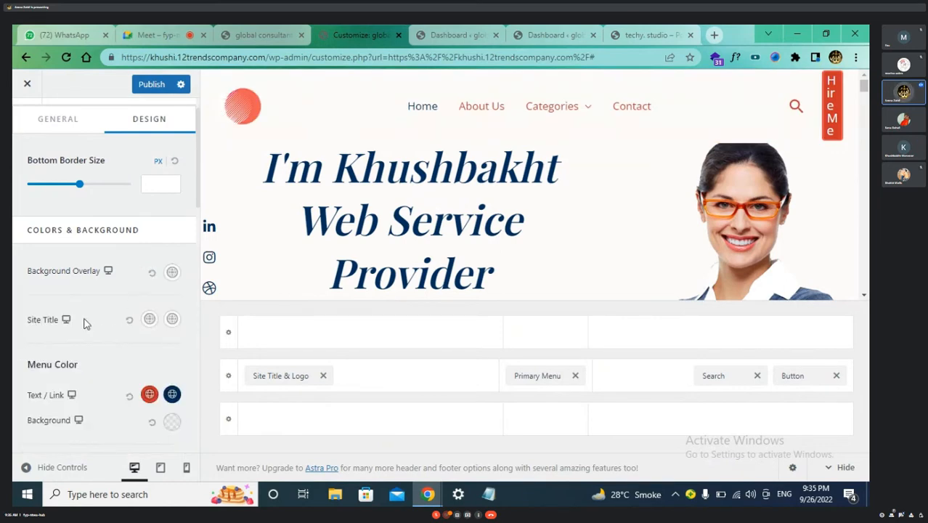
{"action": "scroll", "coordinate": [89, 325], "scroll_direction": "down", "scroll_amount": 2}
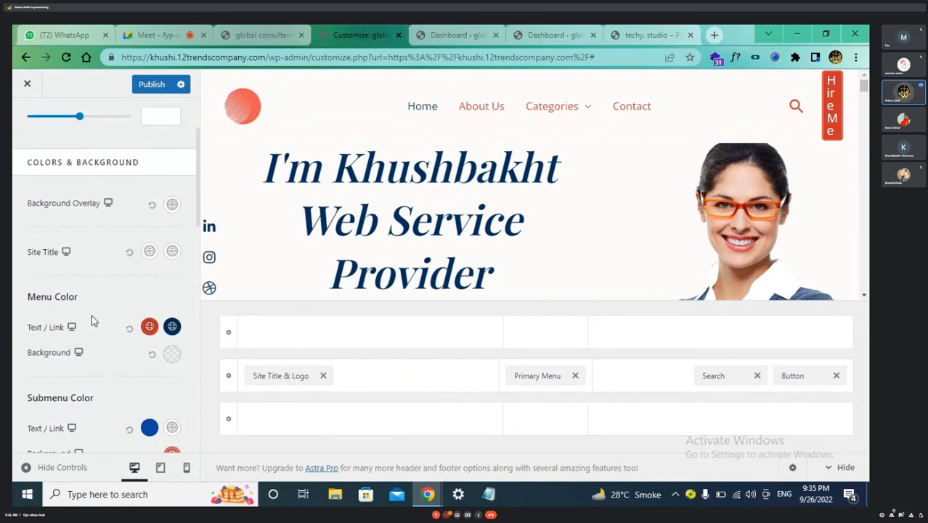
{"action": "scroll", "coordinate": [92, 320], "scroll_direction": "down", "scroll_amount": 2}
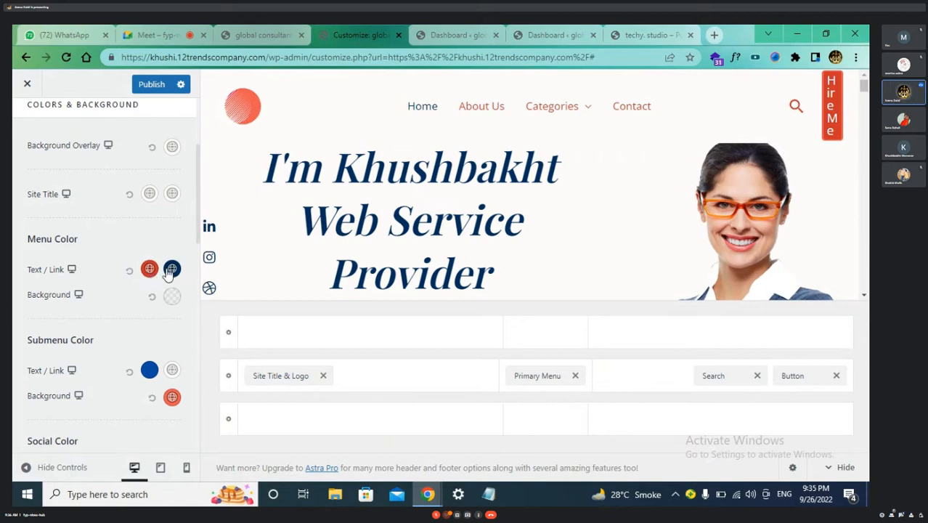
Preview the About Us page, then open the Contact page in a background tab
{"action": "left_click", "coordinate": [494, 110]}
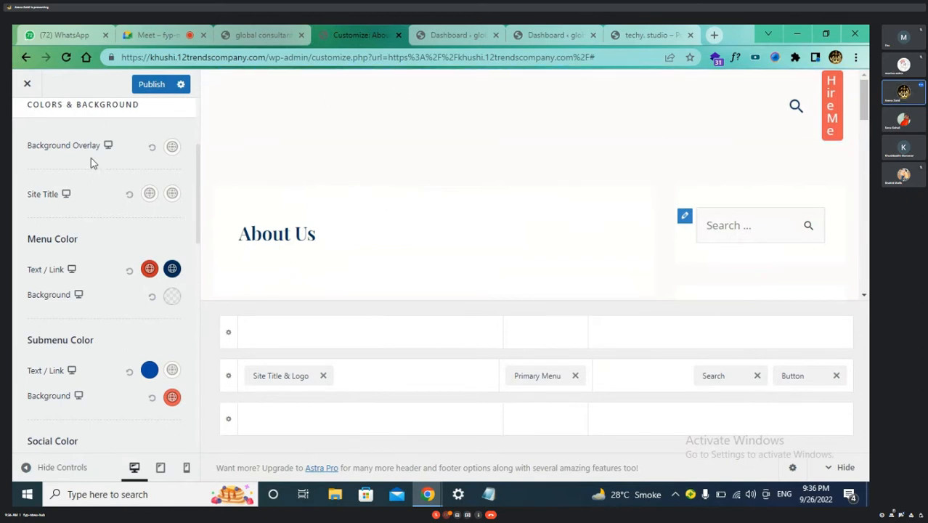
{"action": "scroll", "coordinate": [91, 160], "scroll_direction": "up", "scroll_amount": 3}
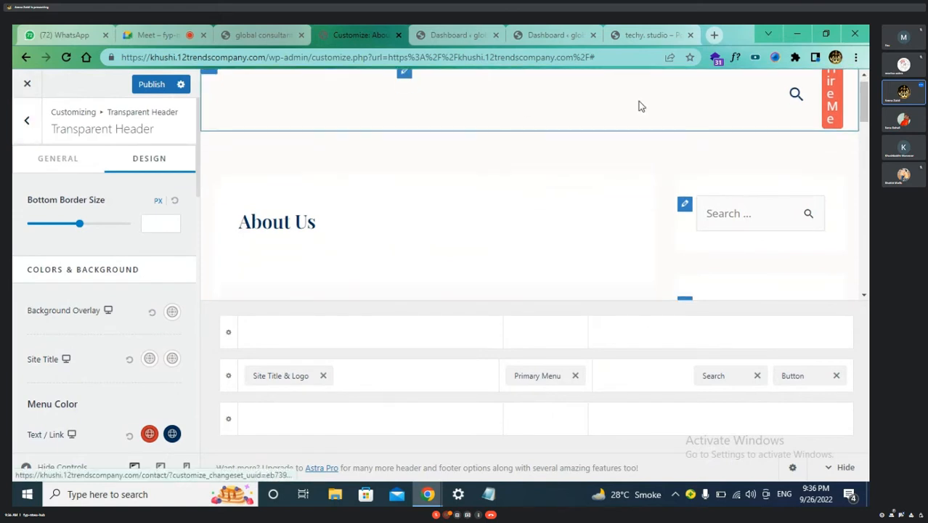
{"action": "scroll", "coordinate": [641, 106], "scroll_direction": "down", "scroll_amount": 5}
{"action": "scroll", "coordinate": [641, 106], "scroll_direction": "up", "scroll_amount": 6}
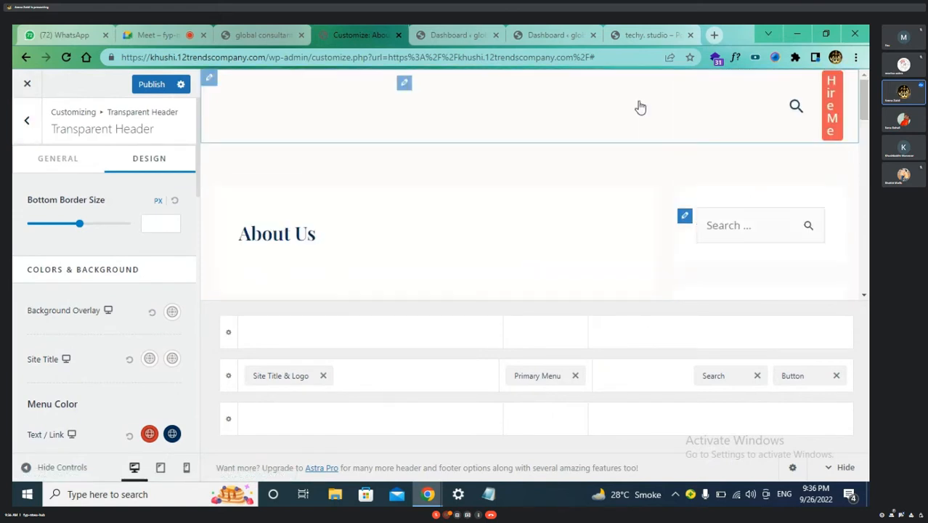
{"action": "middle_click", "coordinate": [641, 107]}
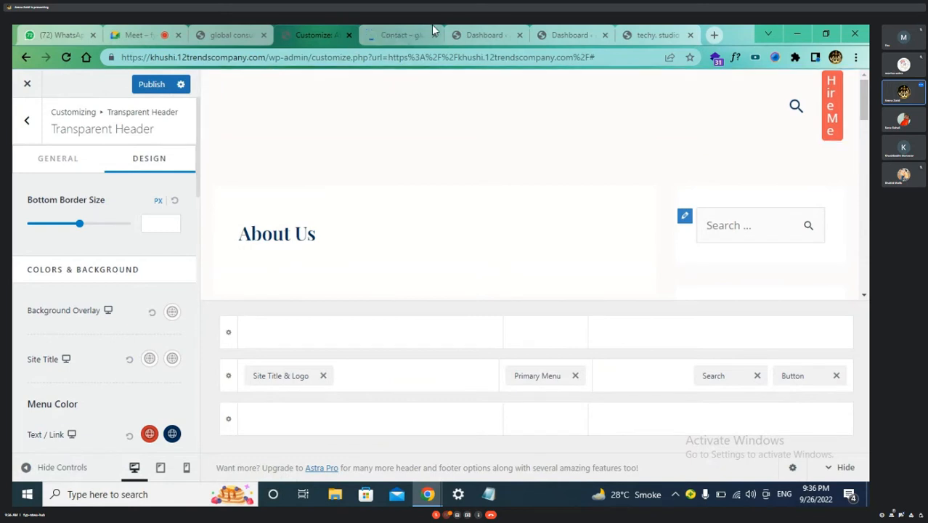
Scroll through the Contact page's header, then close its tab from the Dashboard
{"action": "left_click", "coordinate": [404, 34]}
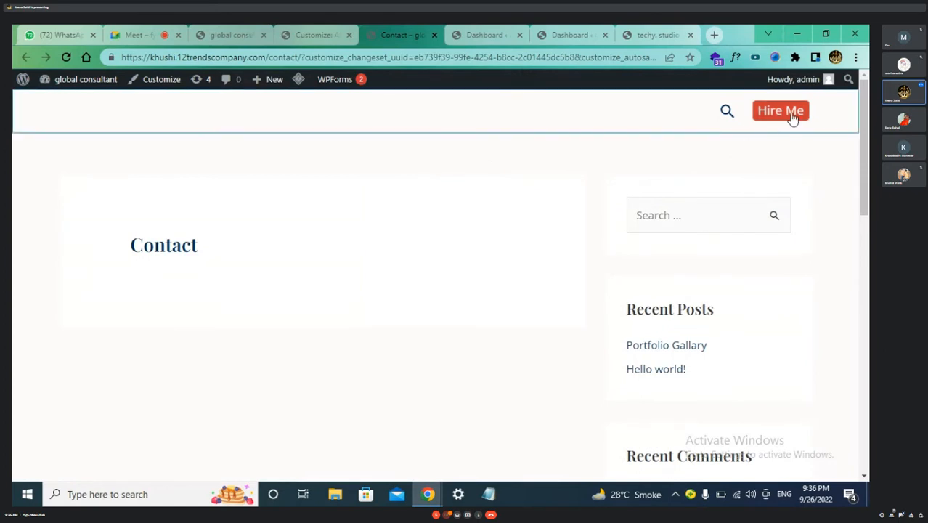
{"action": "scroll", "coordinate": [222, 193], "scroll_direction": "down", "scroll_amount": 5}
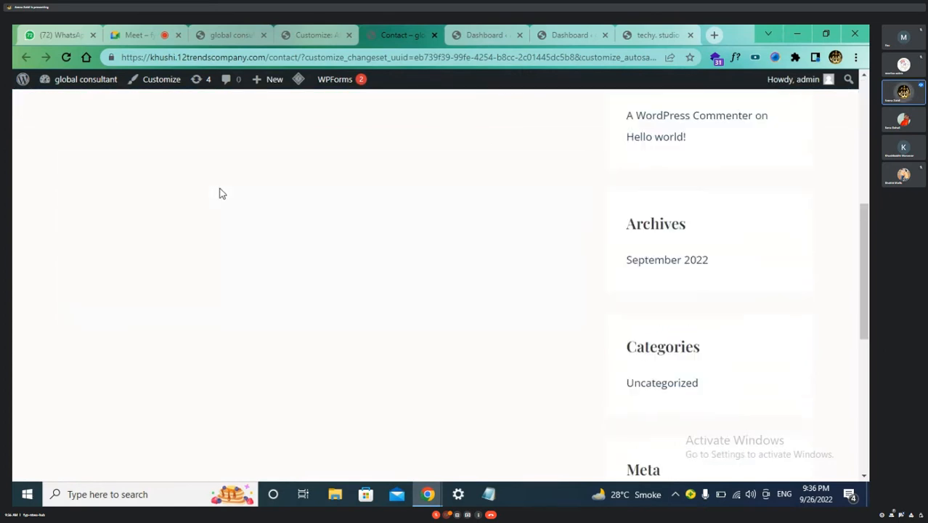
{"action": "scroll", "coordinate": [232, 199], "scroll_direction": "up", "scroll_amount": 5}
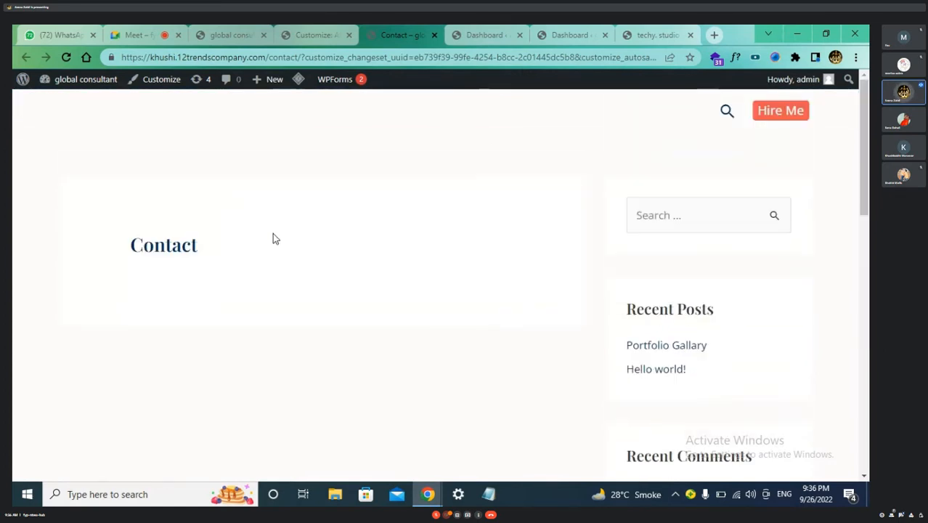
{"action": "scroll", "coordinate": [273, 237], "scroll_direction": "down", "scroll_amount": 1}
{"action": "scroll", "coordinate": [273, 237], "scroll_direction": "down", "scroll_amount": 2}
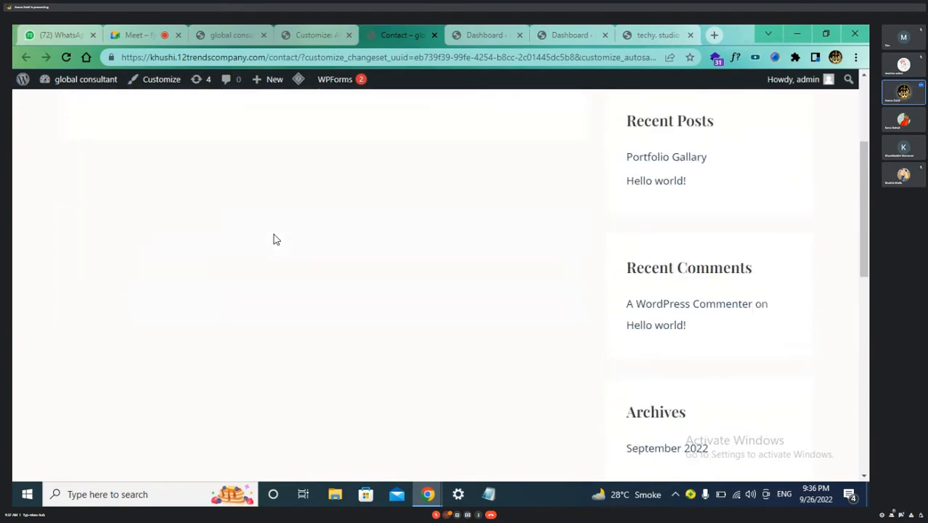
{"action": "scroll", "coordinate": [273, 237], "scroll_direction": "down", "scroll_amount": 4}
{"action": "scroll", "coordinate": [424, 157], "scroll_direction": "up", "scroll_amount": 7}
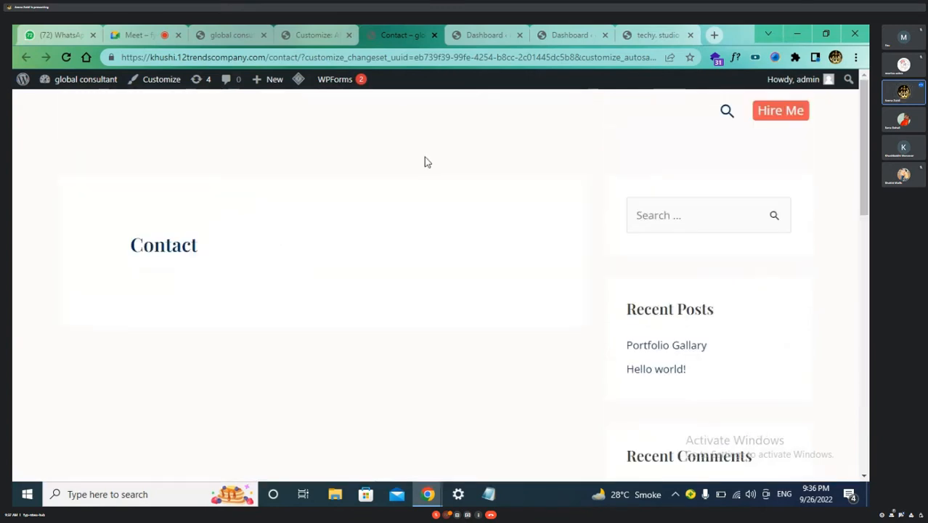
{"action": "left_click", "coordinate": [485, 34]}
{"action": "left_click", "coordinate": [435, 35]}
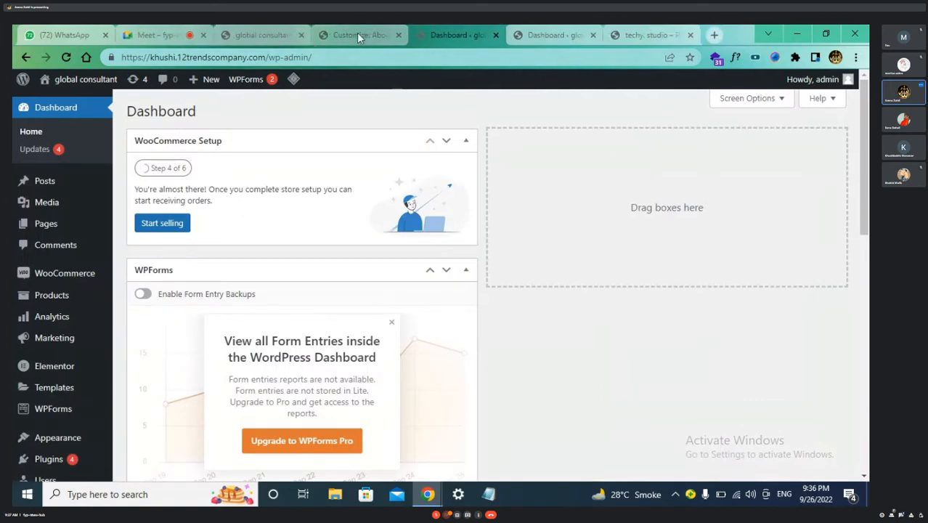
Open Customize from the live site and leave the old Customizer session, discarding unsaved changes
{"action": "left_click", "coordinate": [357, 33]}
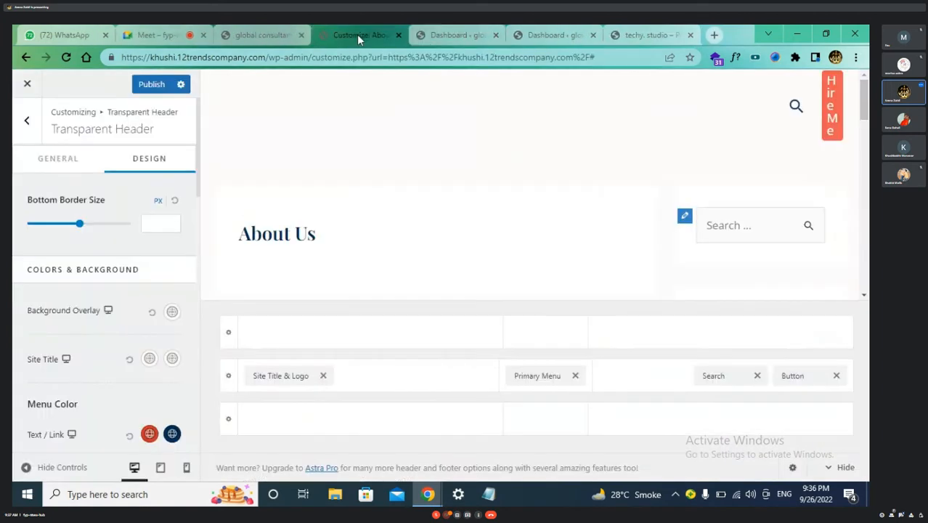
{"action": "left_click", "coordinate": [457, 36]}
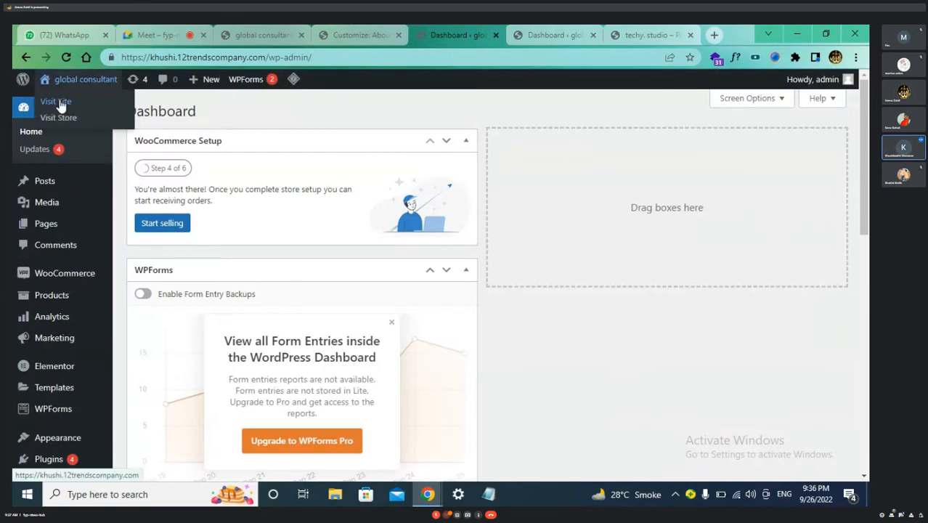
{"action": "left_click", "coordinate": [60, 102]}
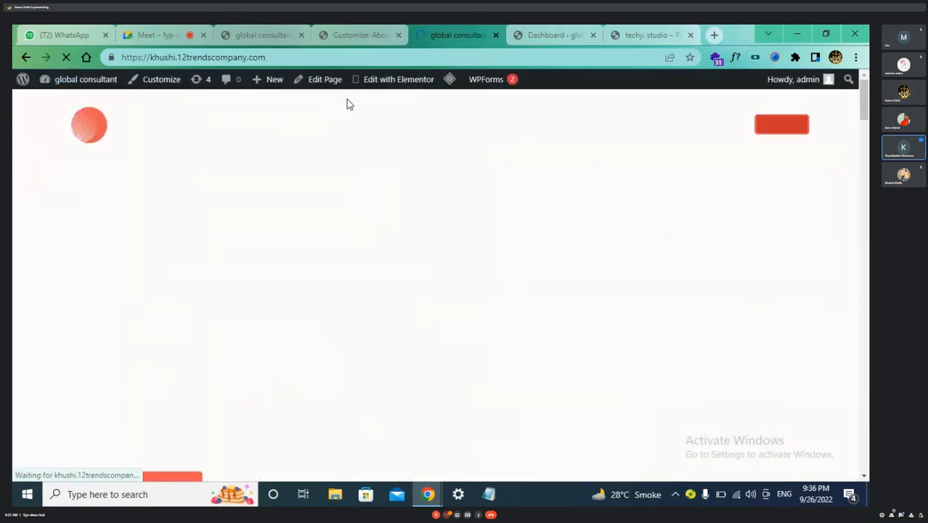
{"action": "left_click", "coordinate": [160, 79]}
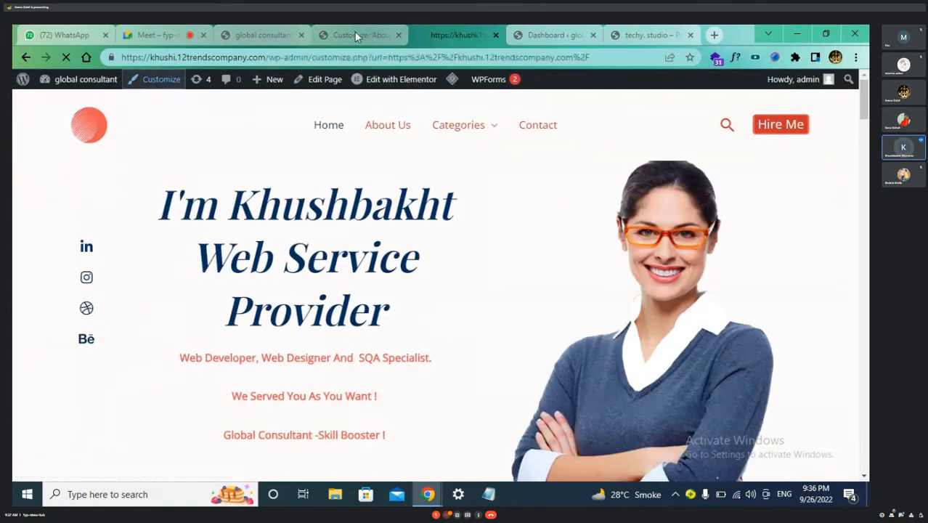
{"action": "left_click", "coordinate": [356, 34]}
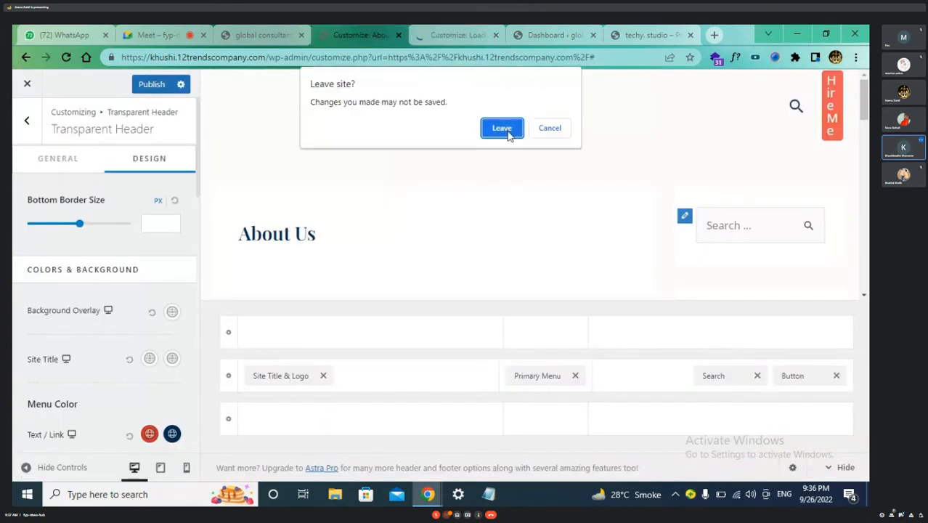
{"action": "left_click", "coordinate": [508, 133]}
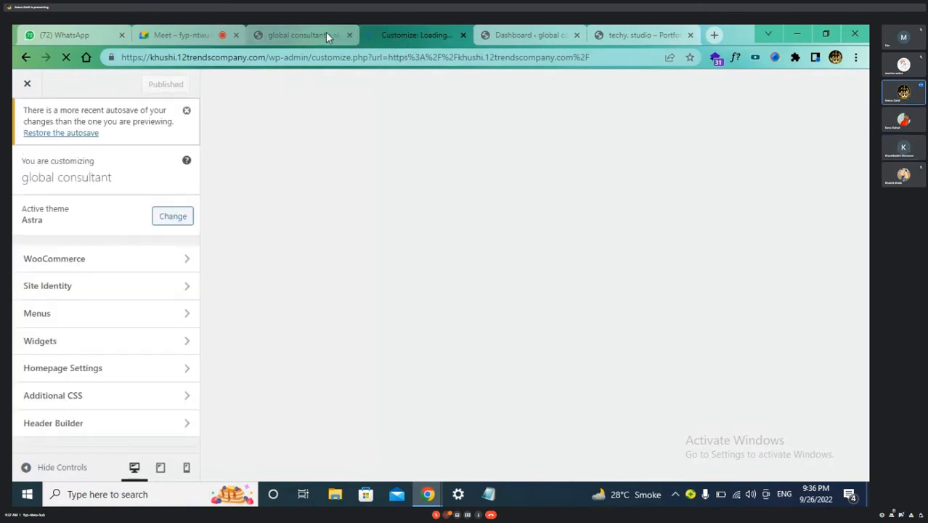
Close the portfolio website tab, reload the live homepage and return to the Customizer
{"action": "left_click", "coordinate": [324, 33]}
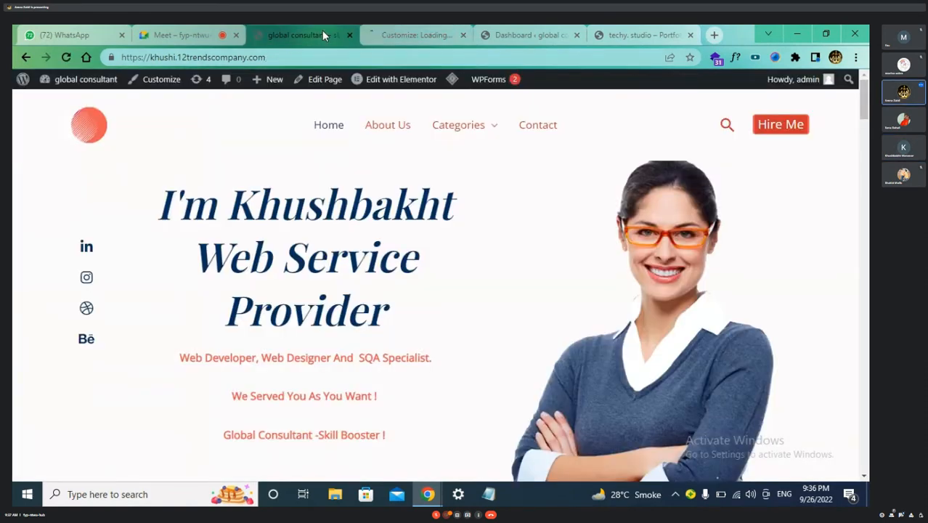
{"action": "left_click", "coordinate": [418, 35]}
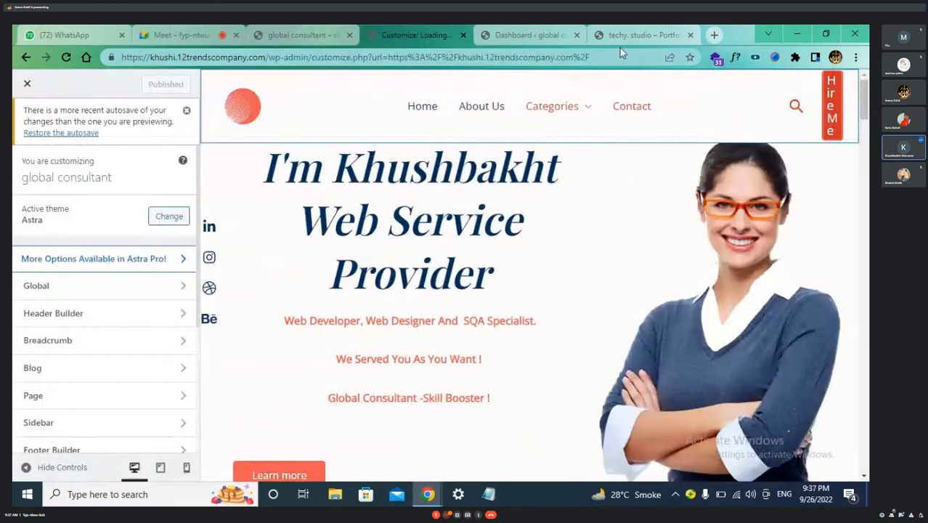
{"action": "left_click", "coordinate": [626, 35]}
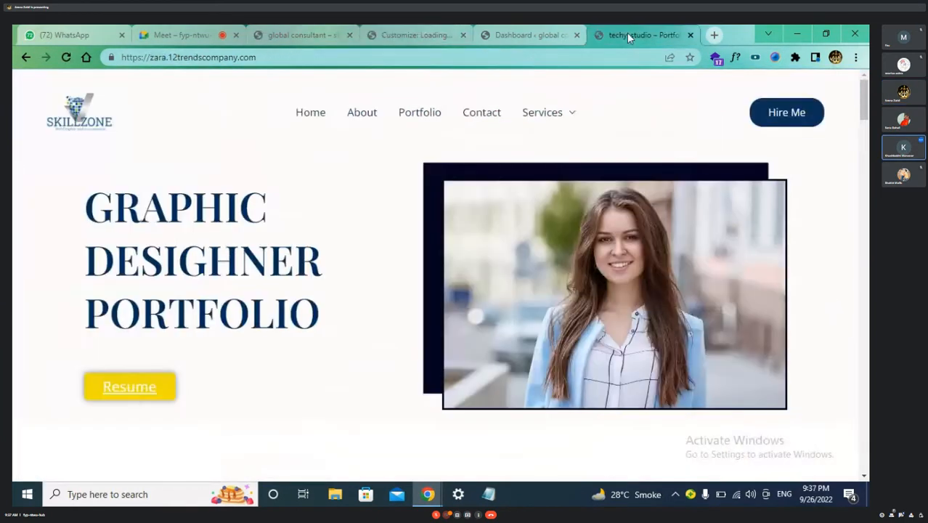
{"action": "left_click", "coordinate": [691, 35]}
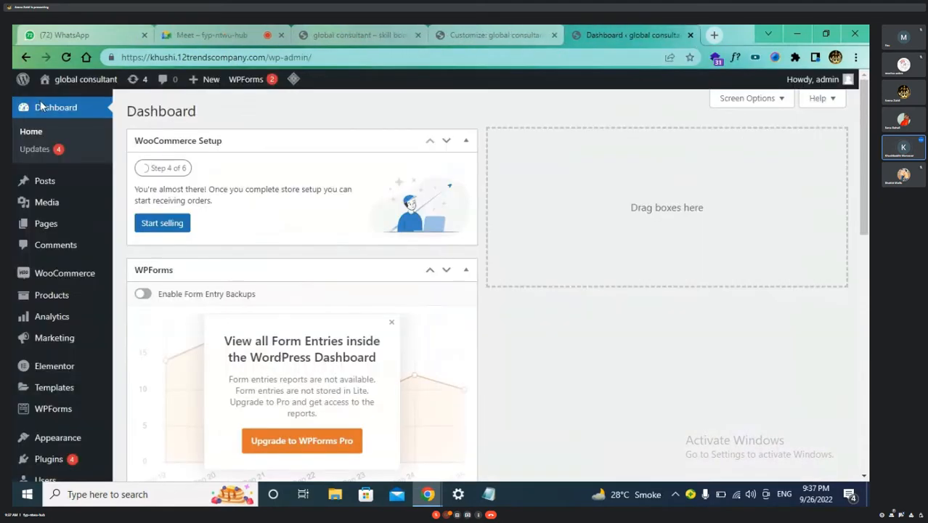
{"action": "left_click", "coordinate": [76, 81]}
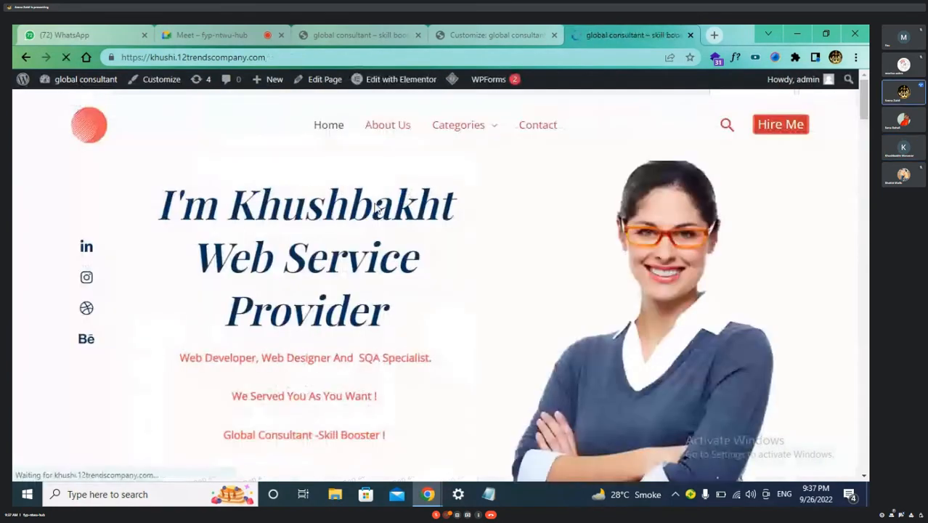
{"action": "left_click", "coordinate": [65, 59]}
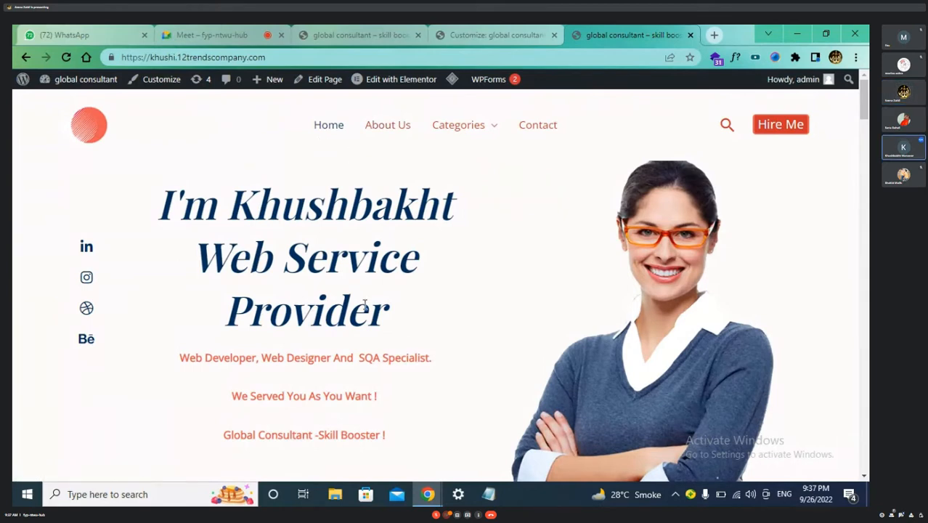
{"action": "left_click", "coordinate": [509, 34]}
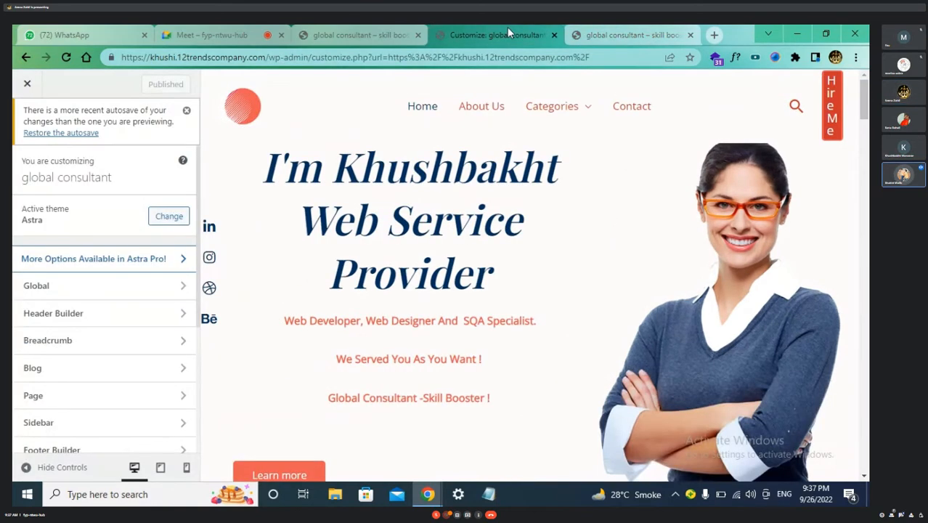
Open the Transparent Header DESIGN tab and scroll down to Menu Color and Submenu Color
{"action": "left_click", "coordinate": [182, 313]}
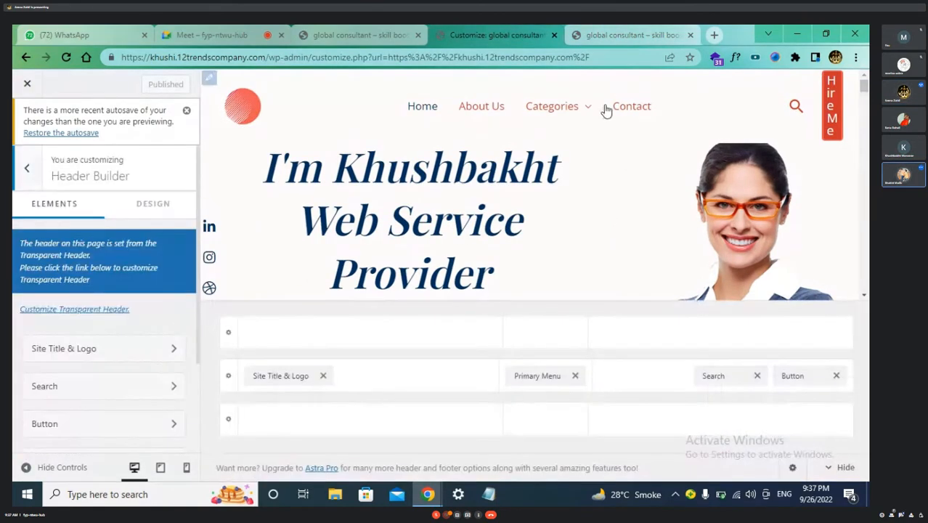
{"action": "mouse_move", "coordinate": [584, 183]}
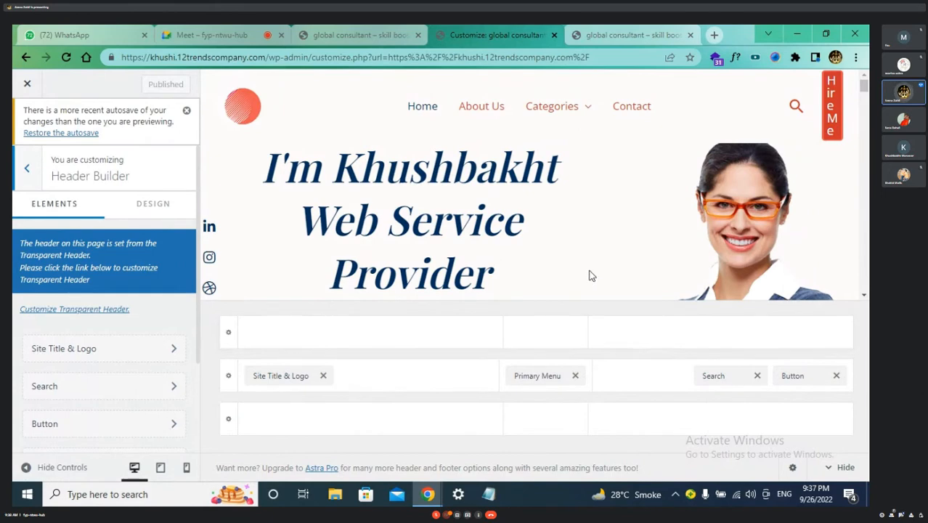
{"action": "scroll", "coordinate": [590, 275], "scroll_direction": "down", "scroll_amount": 1}
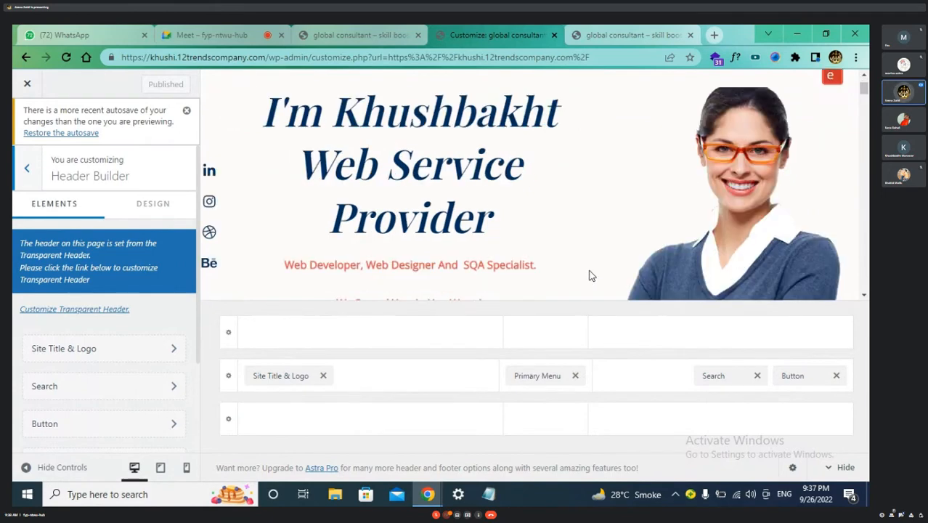
{"action": "scroll", "coordinate": [590, 275], "scroll_direction": "up", "scroll_amount": 1}
{"action": "left_click", "coordinate": [76, 309]}
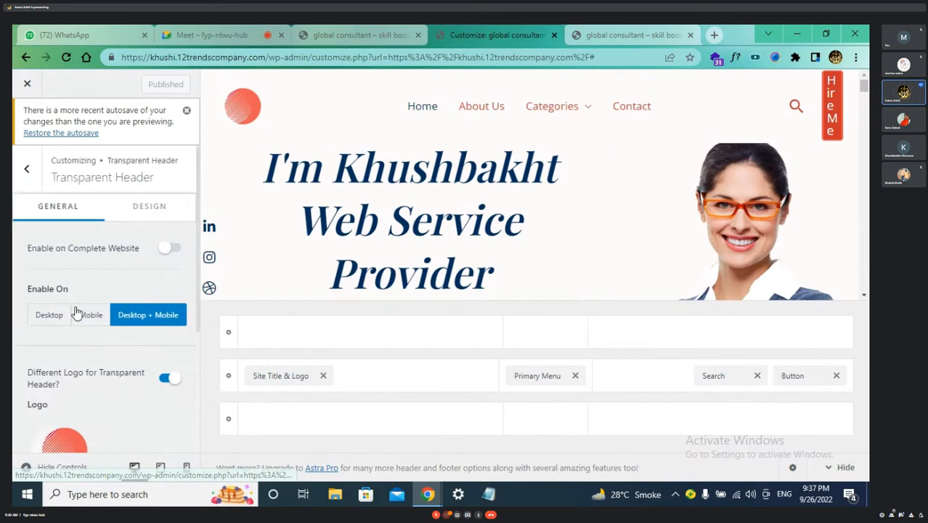
{"action": "scroll", "coordinate": [109, 388], "scroll_direction": "down", "scroll_amount": 2}
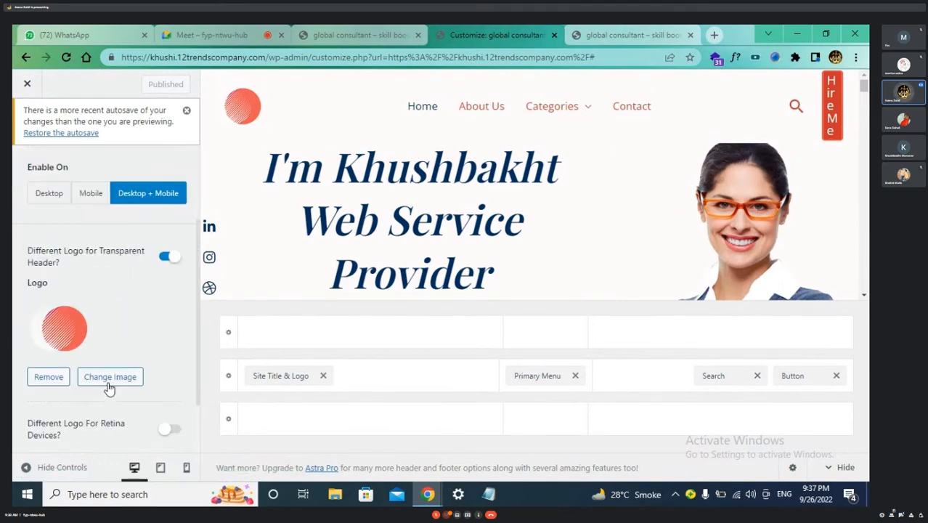
{"action": "scroll", "coordinate": [138, 290], "scroll_direction": "up", "scroll_amount": 2}
{"action": "left_click", "coordinate": [149, 204]}
{"action": "scroll", "coordinate": [143, 355], "scroll_direction": "down", "scroll_amount": 1}
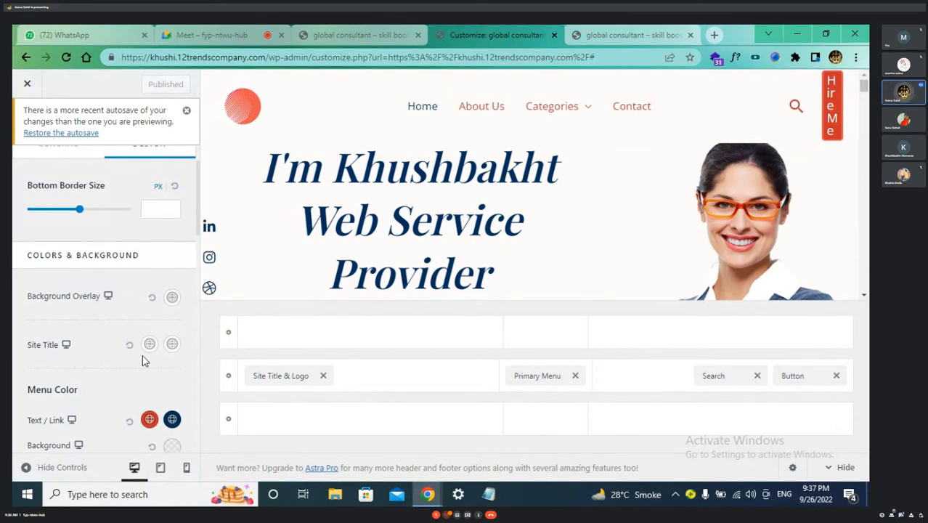
{"action": "scroll", "coordinate": [142, 355], "scroll_direction": "down", "scroll_amount": 3}
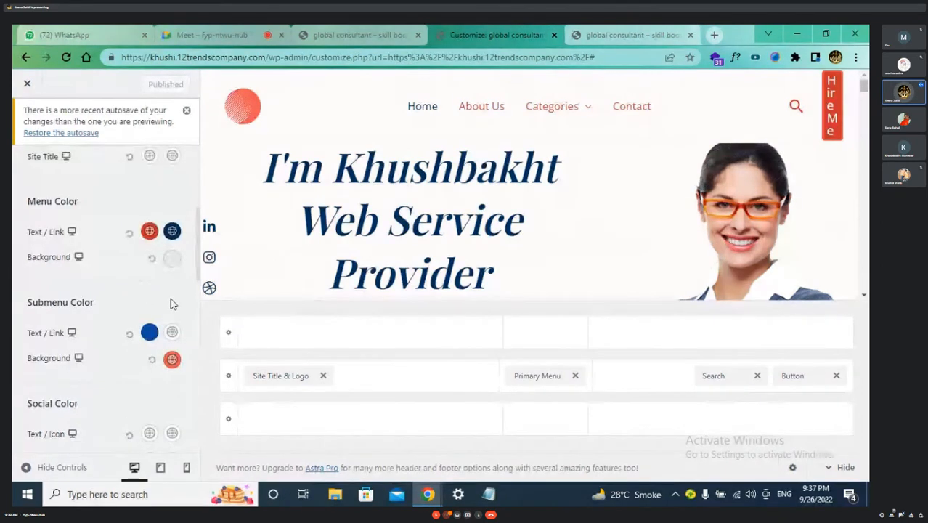
Try a red Menu Background, then reset it to its transparent default
{"action": "left_click", "coordinate": [172, 257]}
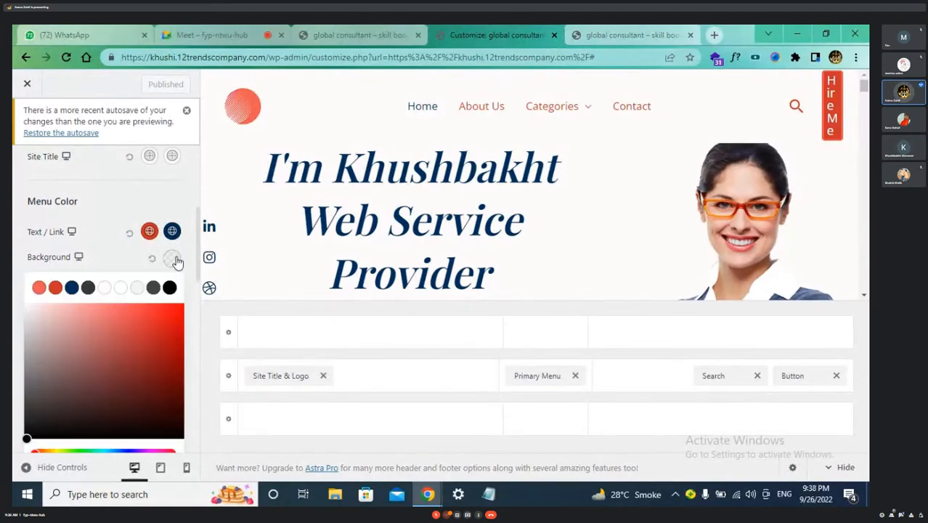
{"action": "left_click", "coordinate": [163, 311]}
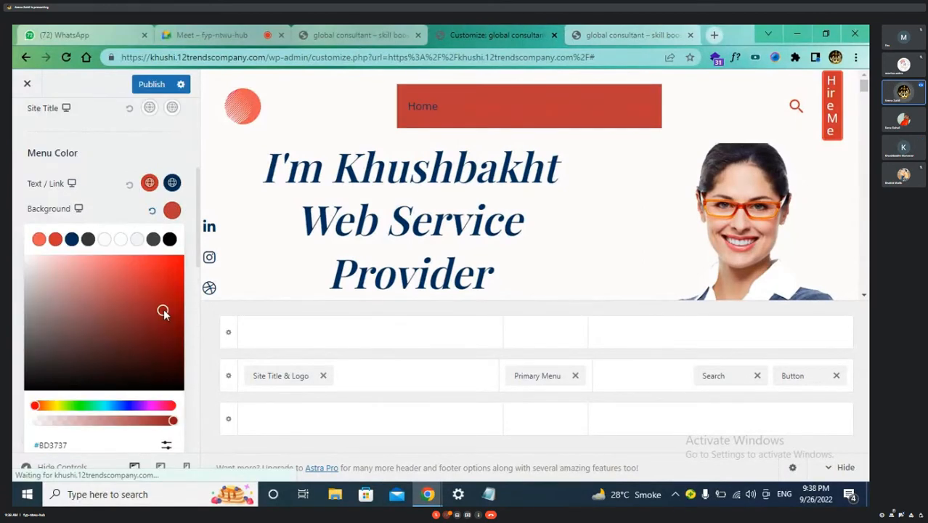
{"action": "left_click", "coordinate": [104, 214]}
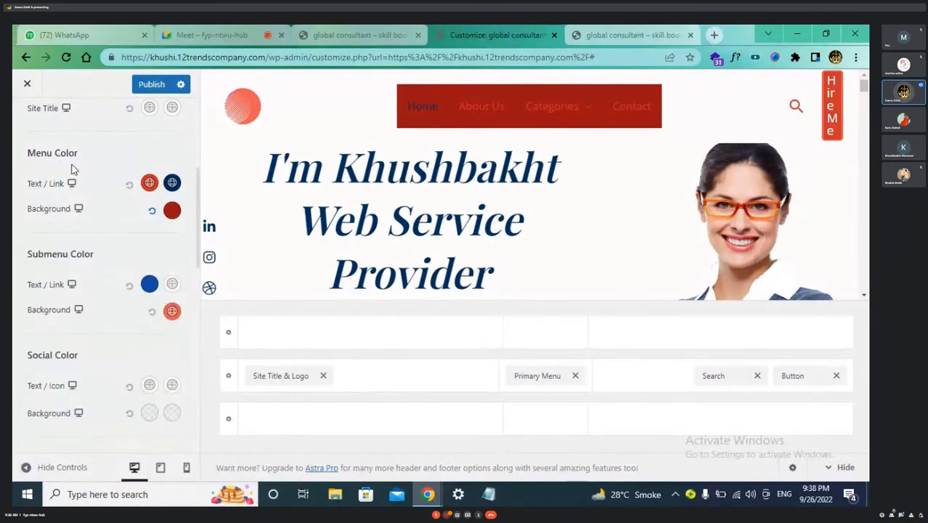
{"action": "left_click", "coordinate": [151, 211]}
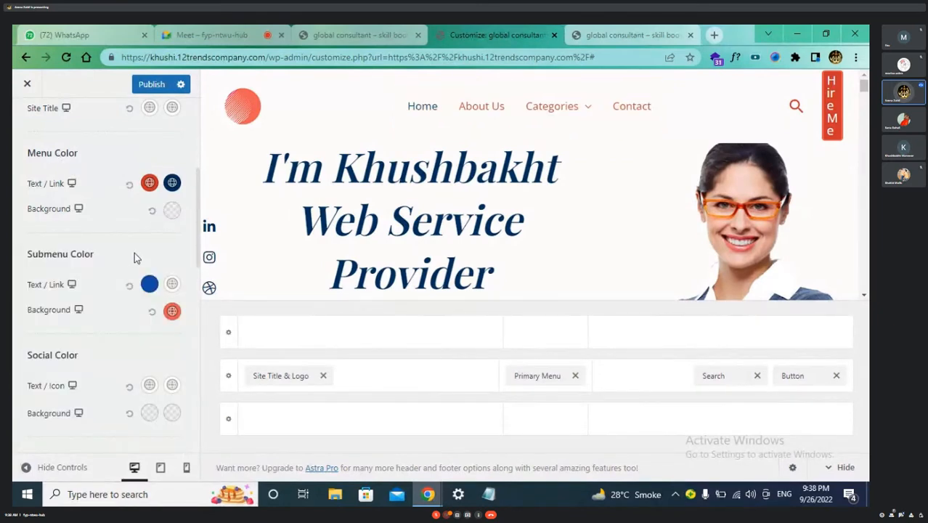
Set the Submenu Text/Link colour to near-white #ECF4FF
{"action": "scroll", "coordinate": [134, 257], "scroll_direction": "down", "scroll_amount": 1}
{"action": "scroll", "coordinate": [174, 251], "scroll_direction": "down", "scroll_amount": 1}
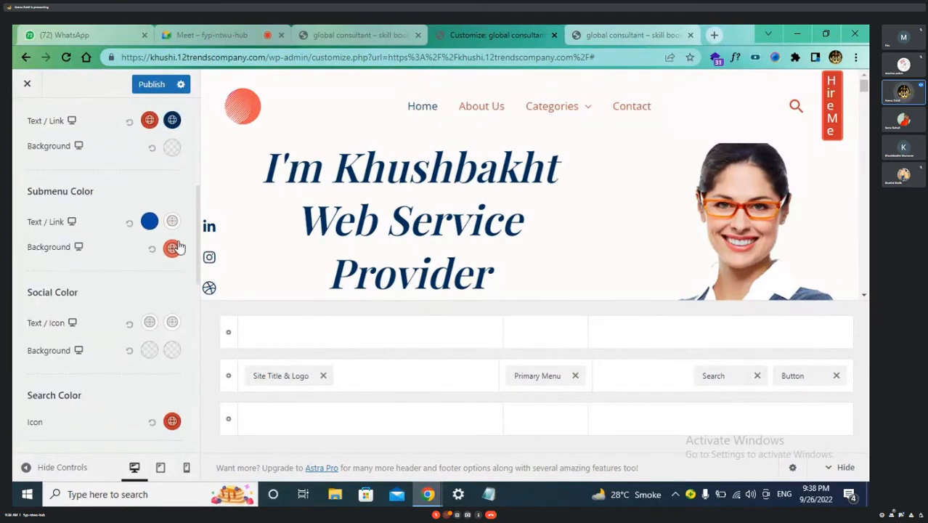
{"action": "mouse_move", "coordinate": [560, 112]}
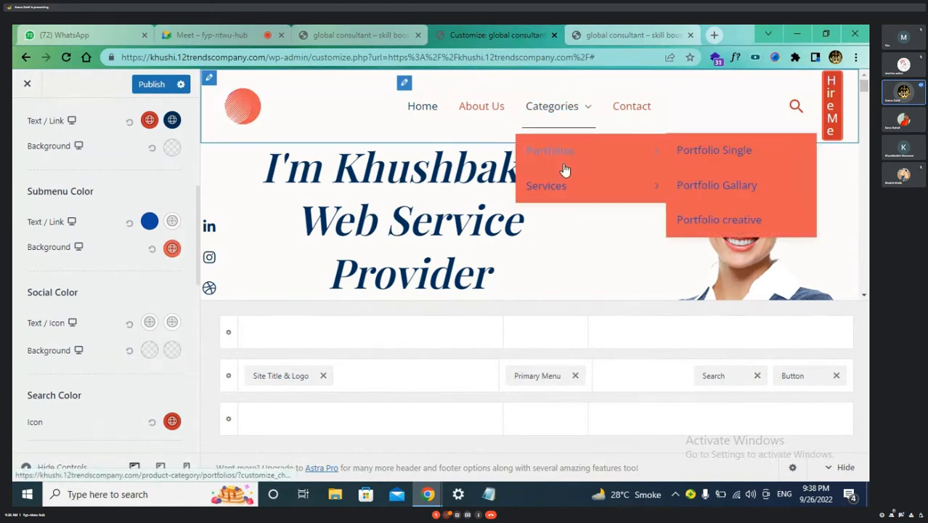
{"action": "mouse_move", "coordinate": [566, 194]}
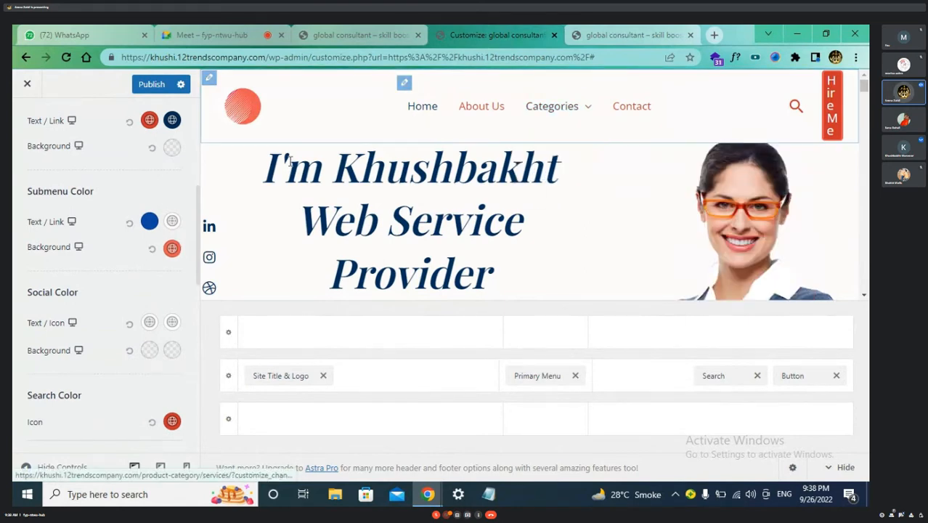
{"action": "left_click", "coordinate": [151, 223]}
{"action": "left_click_drag", "start_coordinate": [154, 270], "coordinate": [20, 251]}
{"action": "left_click", "coordinate": [15, 245]}
Look over the header's menu area in the Customizer preview
{"action": "mouse_move", "coordinate": [553, 106]}
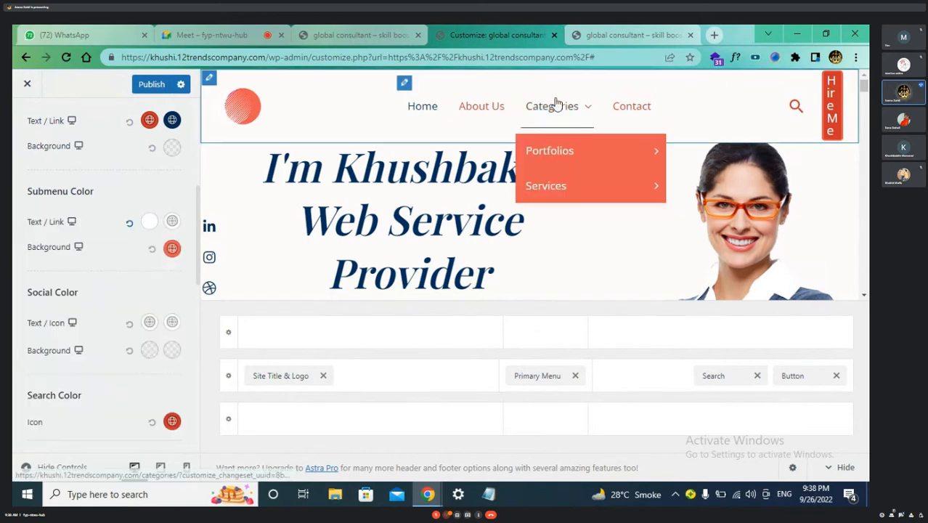
{"action": "mouse_move", "coordinate": [564, 153]}
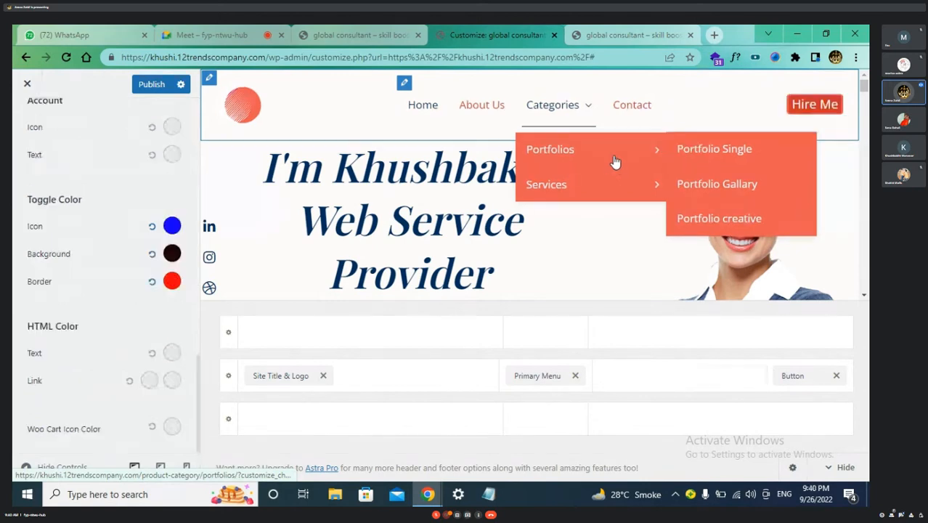
{"action": "mouse_move", "coordinate": [648, 178]}
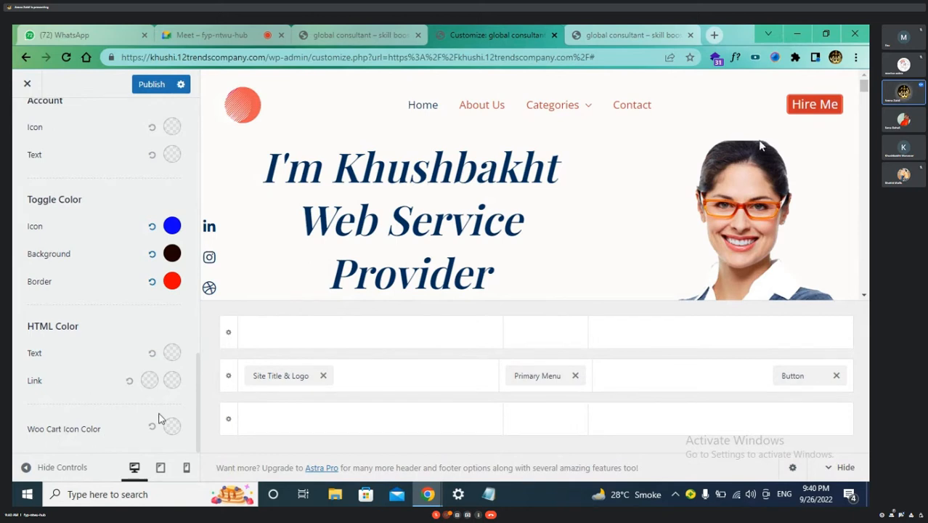
{"action": "left_click", "coordinate": [654, 377]}
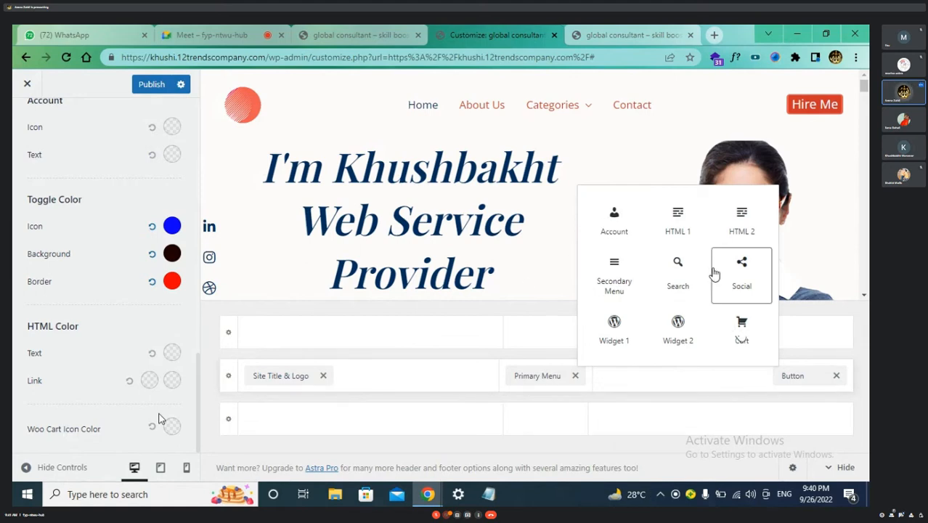
{"action": "left_click", "coordinate": [307, 271]}
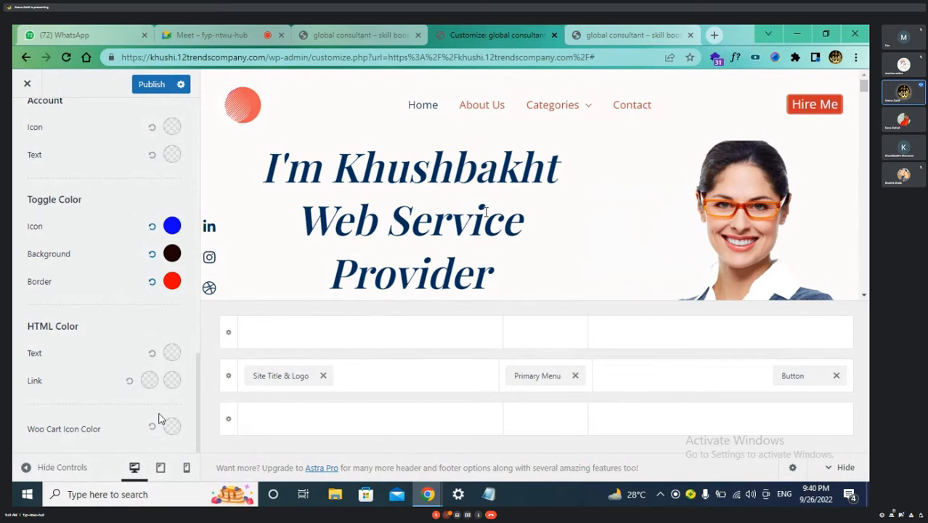
{"action": "scroll", "coordinate": [486, 210], "scroll_direction": "down", "scroll_amount": 3}
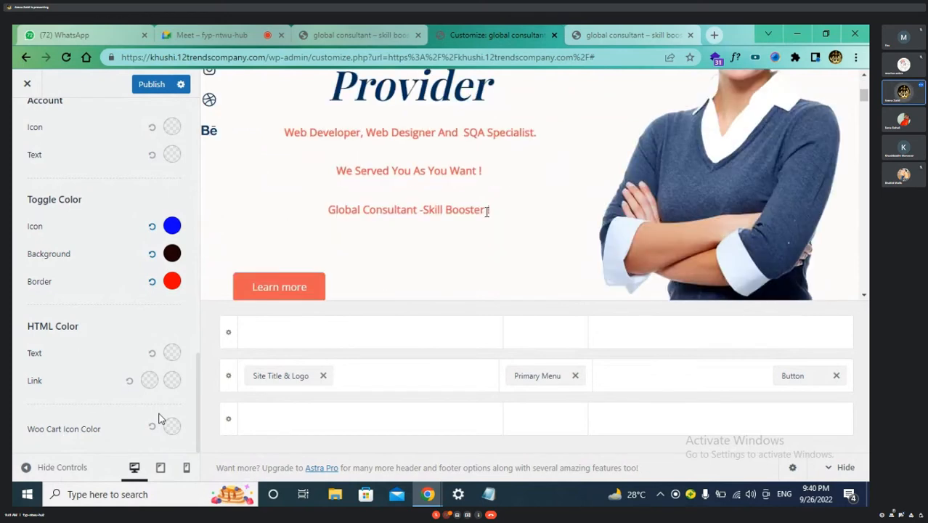
{"action": "scroll", "coordinate": [486, 211], "scroll_direction": "up", "scroll_amount": 3}
{"action": "mouse_move", "coordinate": [724, 201]}
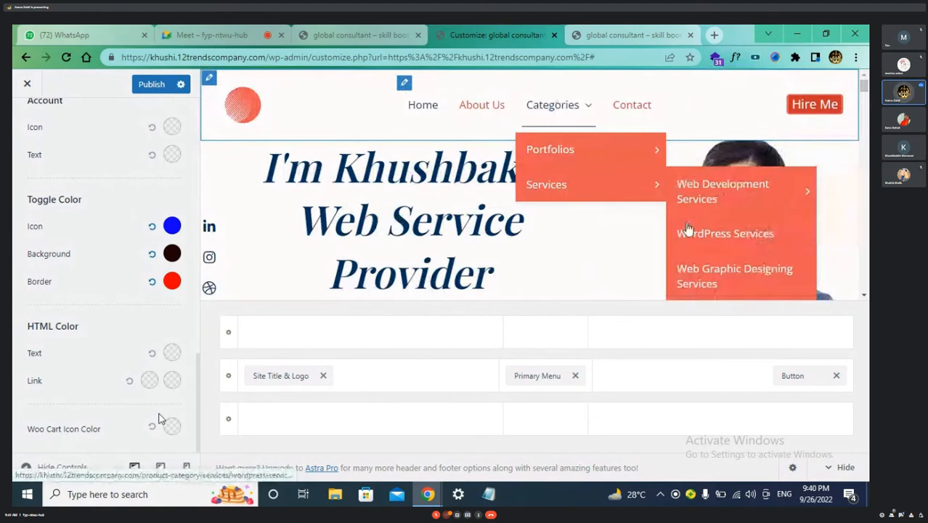
{"action": "mouse_move", "coordinate": [568, 99]}
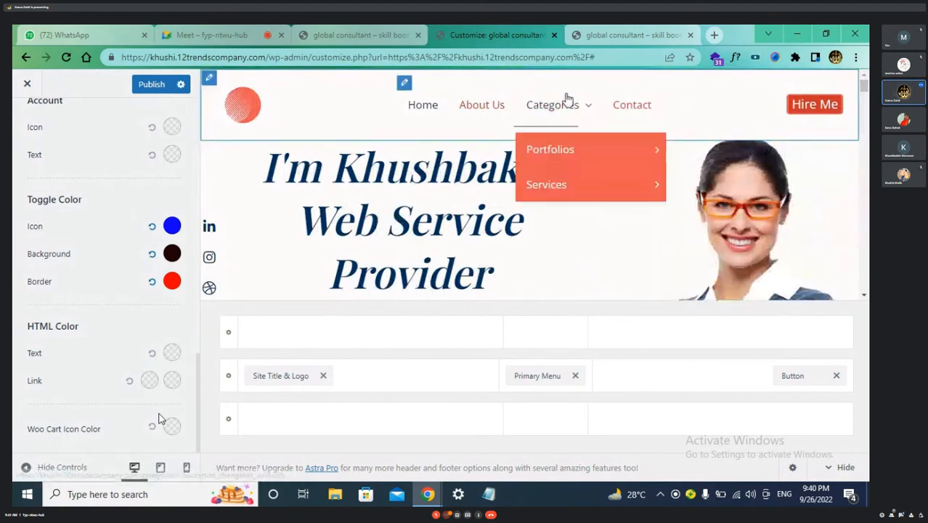
{"action": "mouse_move", "coordinate": [712, 246]}
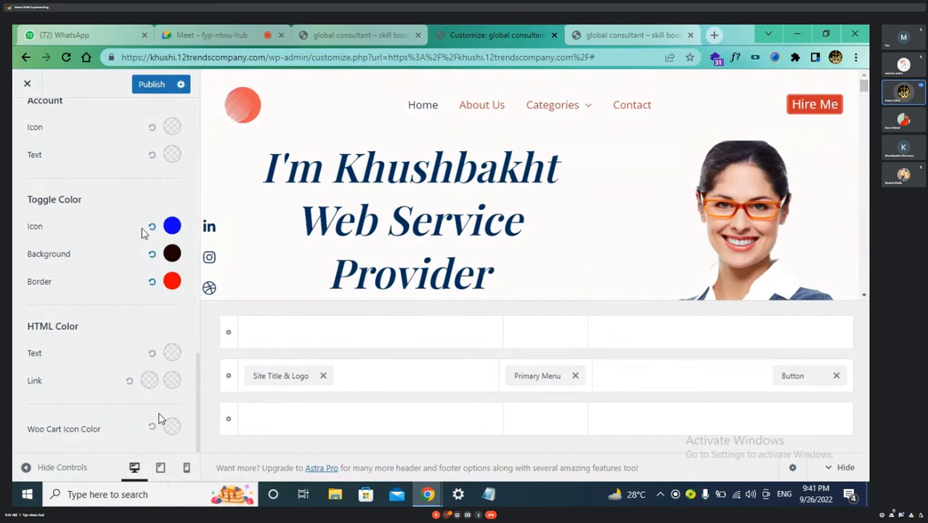
{"action": "mouse_move", "coordinate": [583, 109]}
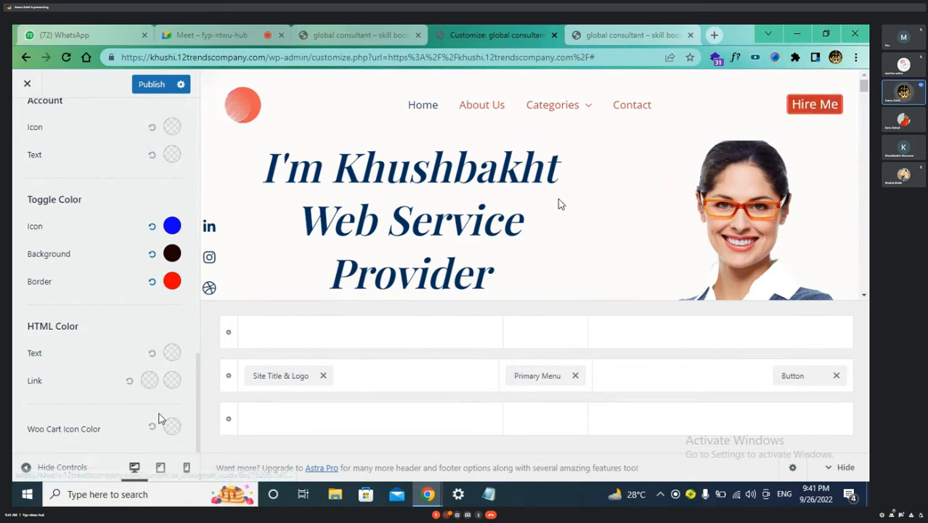
{"action": "scroll", "coordinate": [558, 204], "scroll_direction": "down", "scroll_amount": 10}
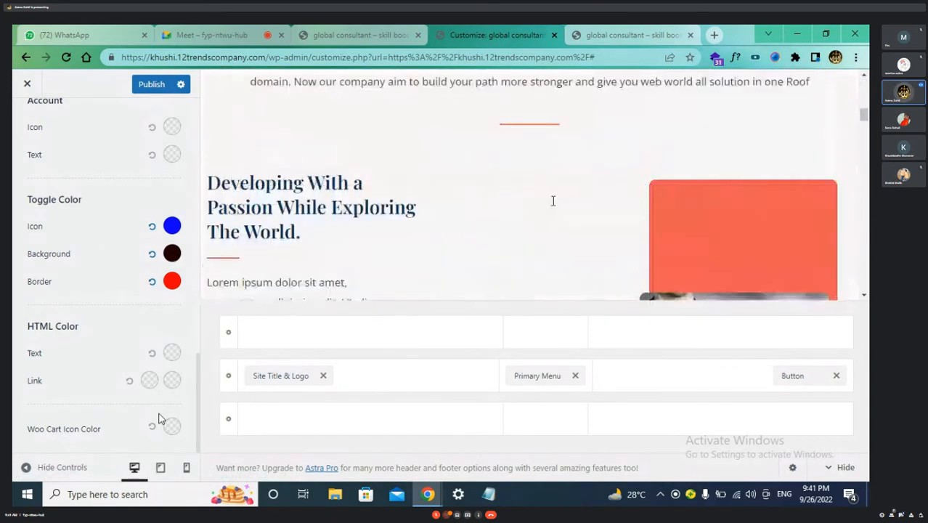
{"action": "scroll", "coordinate": [553, 201], "scroll_direction": "down", "scroll_amount": 10}
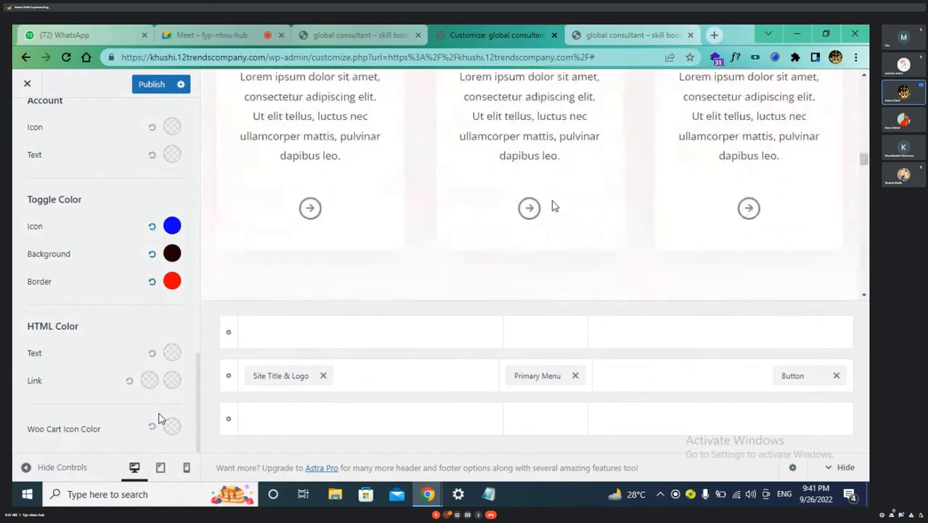
{"action": "scroll", "coordinate": [552, 206], "scroll_direction": "up", "scroll_amount": 20}
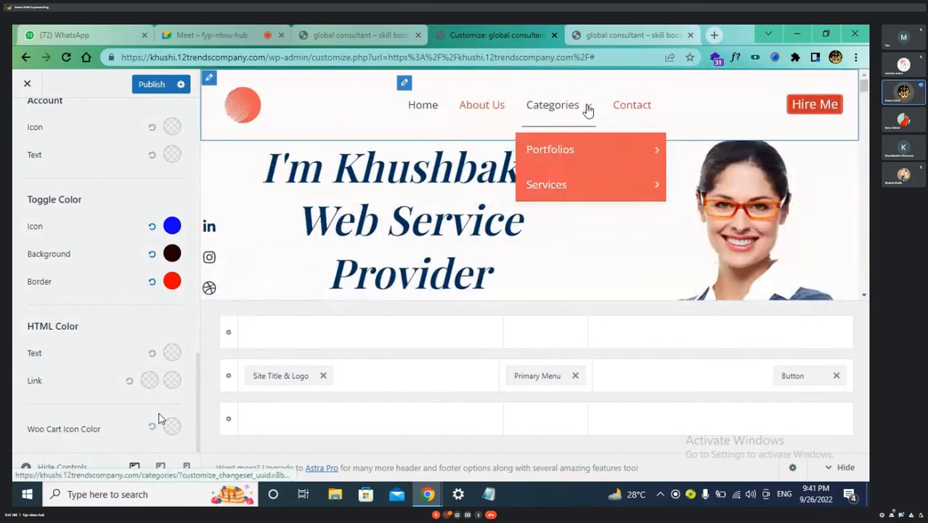
{"action": "mouse_move", "coordinate": [653, 184]}
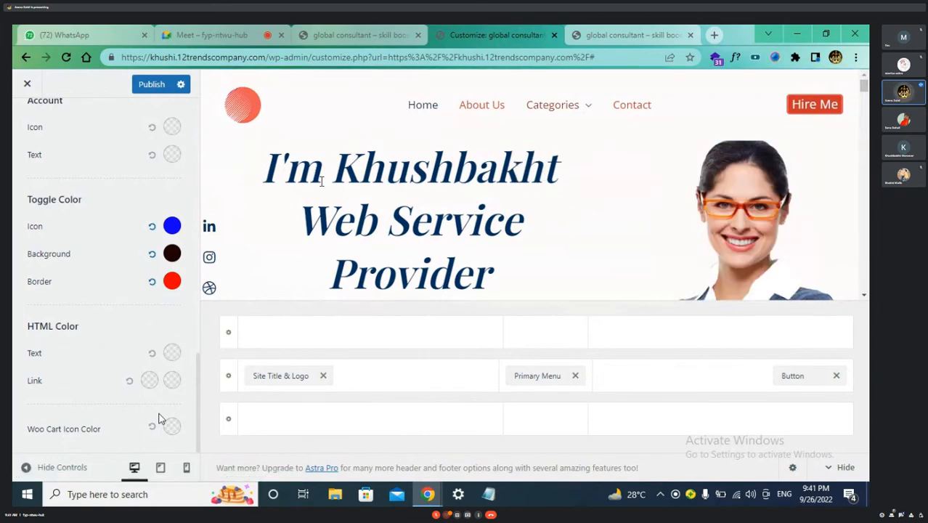
{"action": "scroll", "coordinate": [372, 191], "scroll_direction": "down", "scroll_amount": 2}
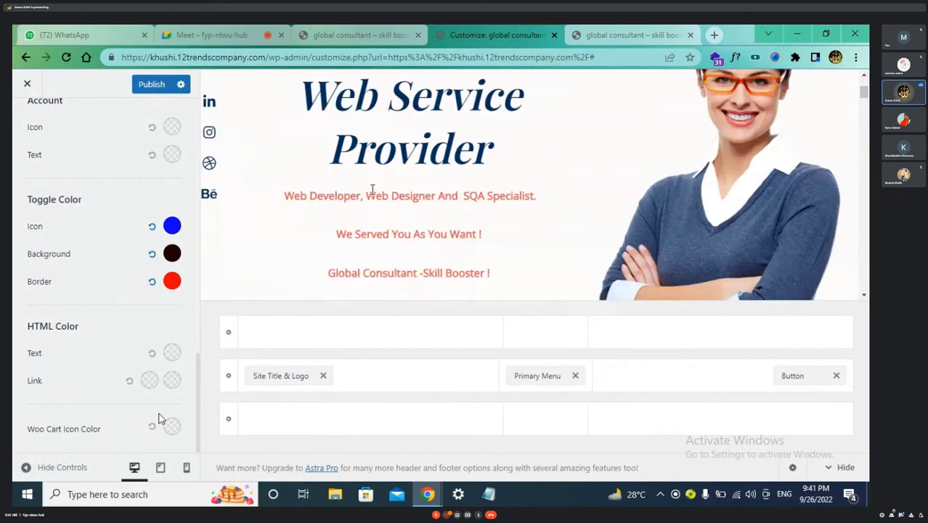
{"action": "scroll", "coordinate": [372, 190], "scroll_direction": "up", "scroll_amount": 2}
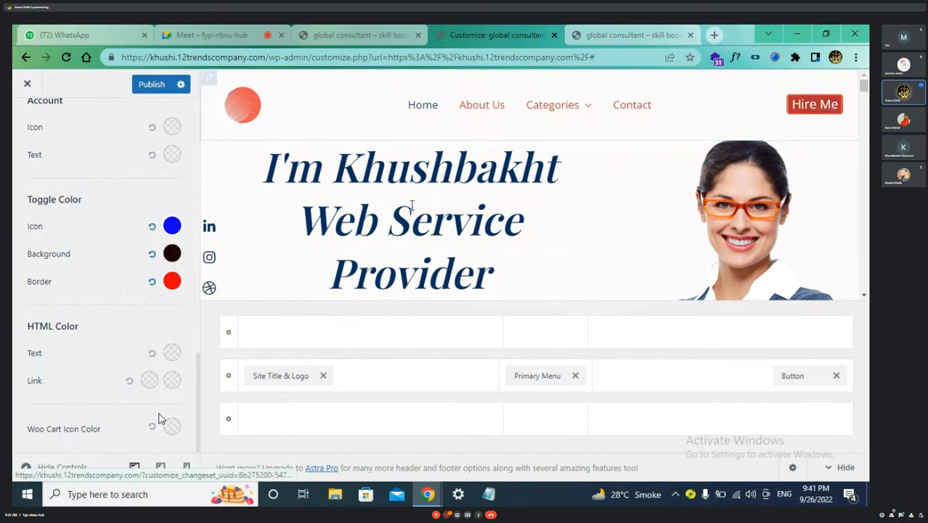
Publish the Customizer changes and scroll back up to the Transparent Header design options
{"action": "left_click", "coordinate": [152, 84]}
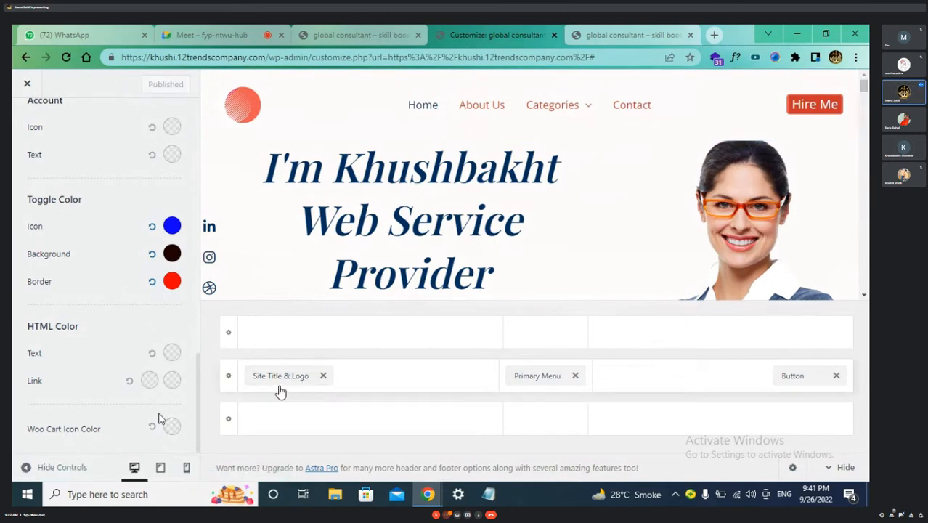
{"action": "scroll", "coordinate": [121, 356], "scroll_direction": "up", "scroll_amount": 3}
{"action": "scroll", "coordinate": [121, 356], "scroll_direction": "up", "scroll_amount": 10}
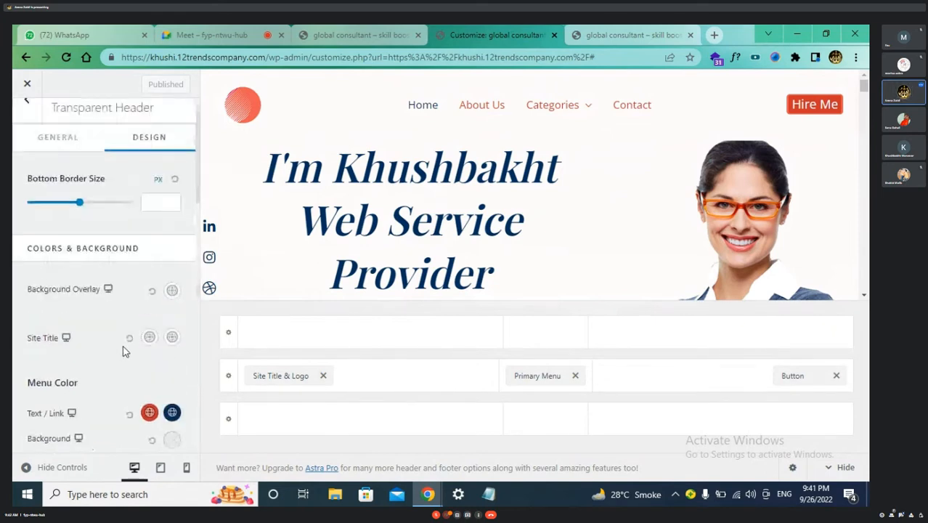
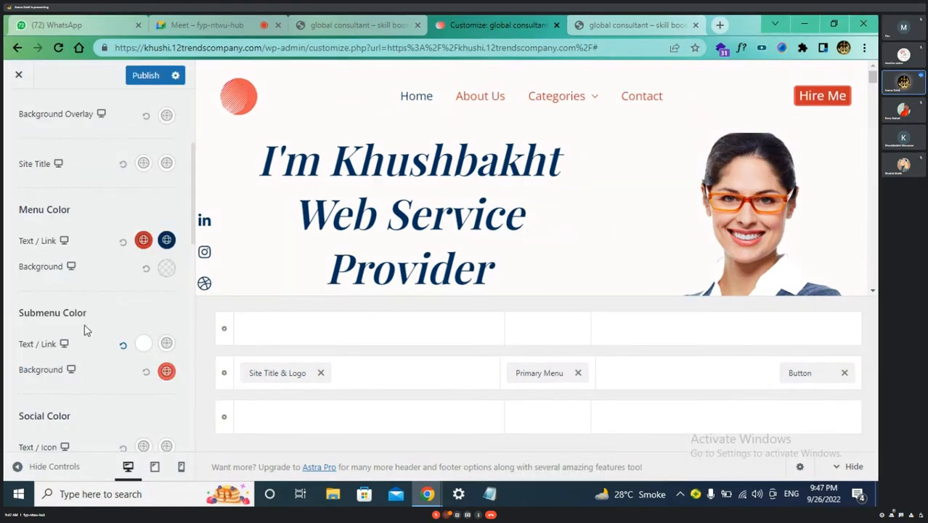
Recheck the Submenu Text/Link colour picker among the header design options
{"action": "scroll", "coordinate": [83, 327], "scroll_direction": "down", "scroll_amount": 3}
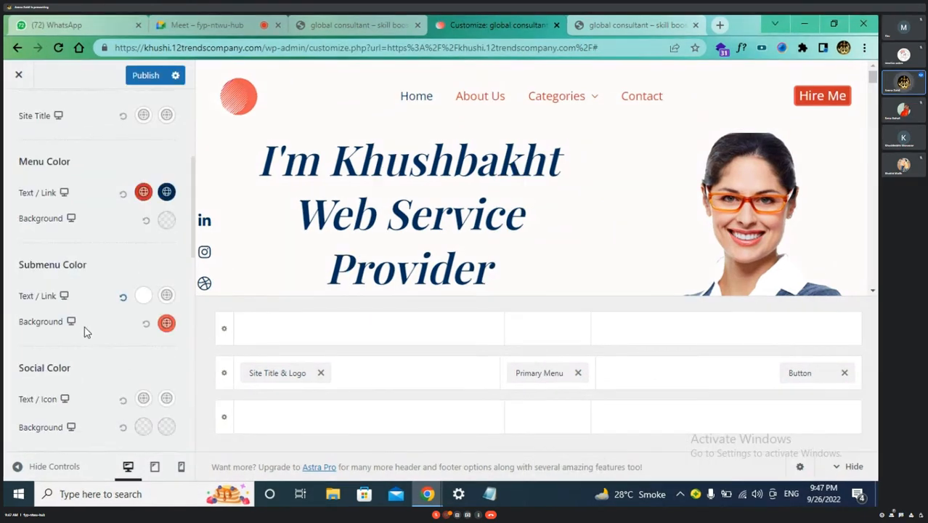
{"action": "scroll", "coordinate": [84, 327], "scroll_direction": "down", "scroll_amount": 1}
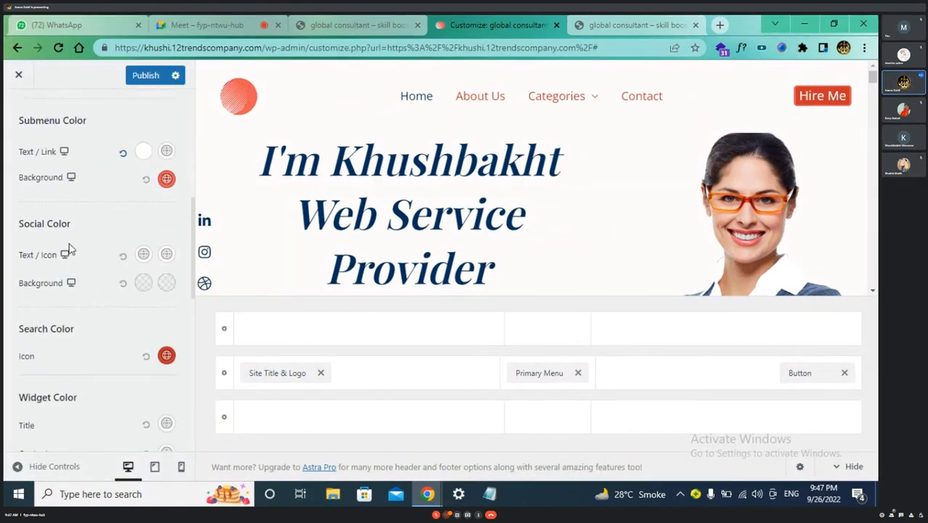
{"action": "scroll", "coordinate": [69, 247], "scroll_direction": "up", "scroll_amount": 3}
{"action": "scroll", "coordinate": [68, 248], "scroll_direction": "down", "scroll_amount": 3}
{"action": "scroll", "coordinate": [68, 244], "scroll_direction": "up", "scroll_amount": 3}
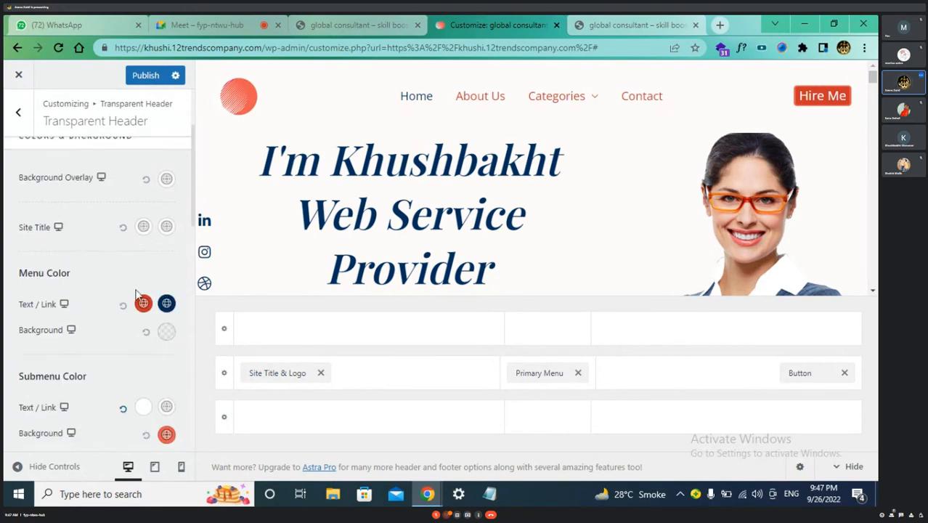
{"action": "scroll", "coordinate": [135, 294], "scroll_direction": "down", "scroll_amount": 2}
{"action": "scroll", "coordinate": [135, 294], "scroll_direction": "down", "scroll_amount": 1}
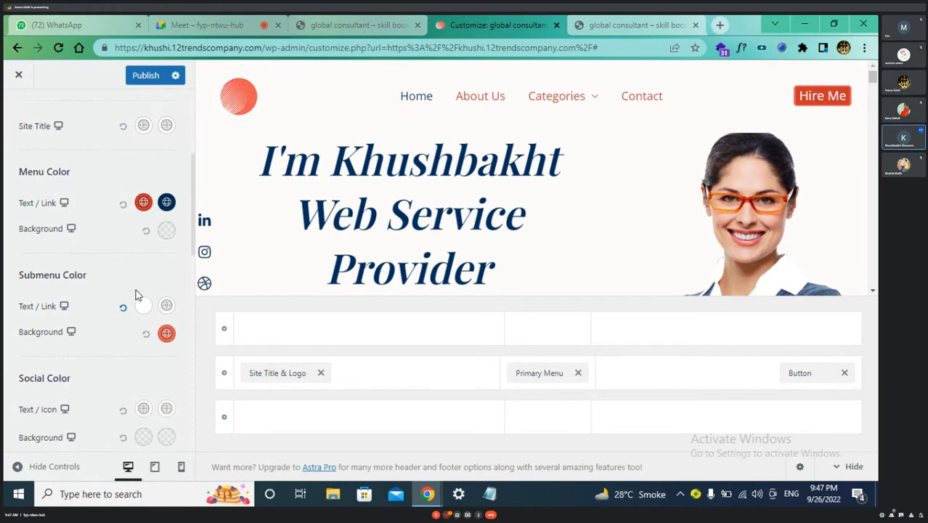
{"action": "scroll", "coordinate": [138, 294], "scroll_direction": "down", "scroll_amount": 1}
{"action": "left_click", "coordinate": [143, 280]}
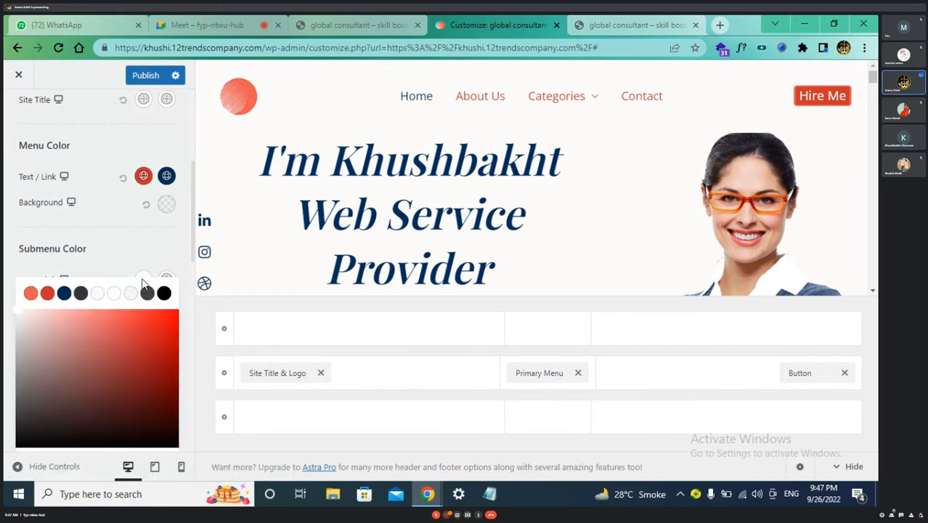
{"action": "left_click", "coordinate": [137, 133]}
Give the Transparent Header background overlay a deep red colour
{"action": "scroll", "coordinate": [138, 135], "scroll_direction": "up", "scroll_amount": 1}
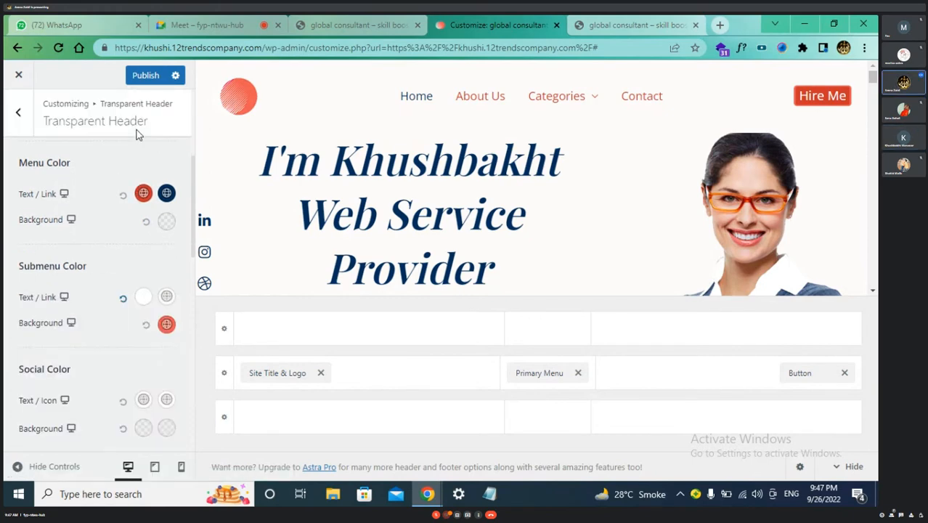
{"action": "scroll", "coordinate": [138, 134], "scroll_direction": "up", "scroll_amount": 3}
{"action": "left_click", "coordinate": [166, 243]}
{"action": "left_click", "coordinate": [162, 323]}
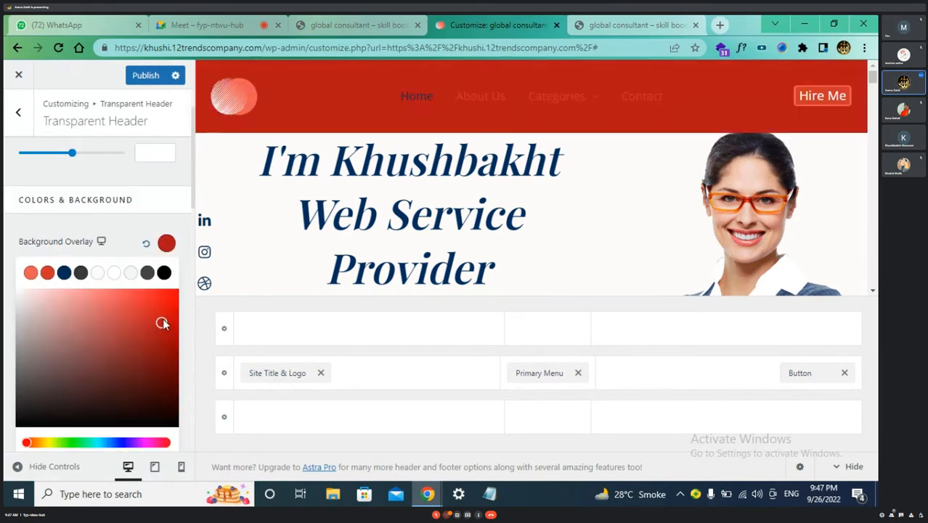
{"action": "mouse_move", "coordinate": [162, 323]}
{"action": "left_mouse_down"}
{"action": "mouse_move", "coordinate": [170, 301]}
{"action": "mouse_move", "coordinate": [169, 325]}
{"action": "mouse_move", "coordinate": [168, 314]}
{"action": "left_mouse_up"}
{"action": "left_click", "coordinate": [141, 241]}
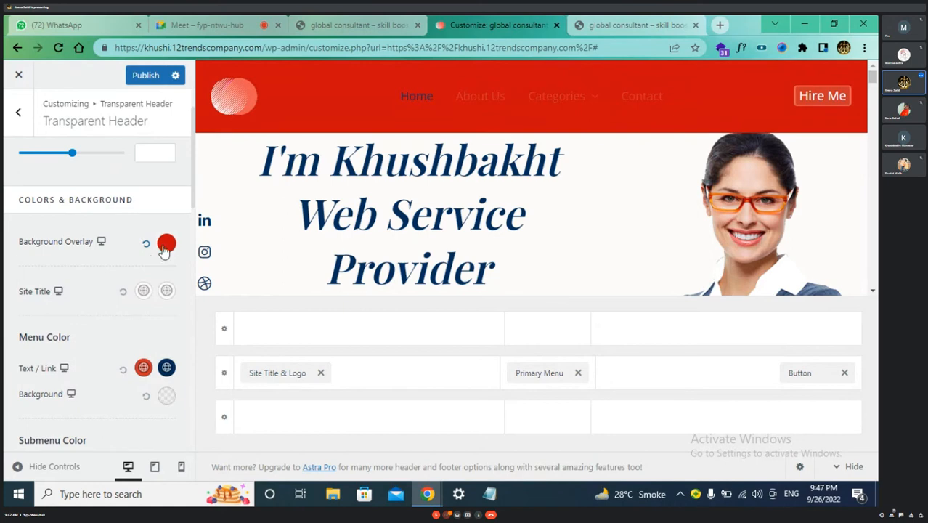
Drag the overlay's alpha to zero so the header shows no colour
{"action": "left_click", "coordinate": [166, 244]}
{"action": "scroll", "coordinate": [149, 334], "scroll_direction": "down", "scroll_amount": 3}
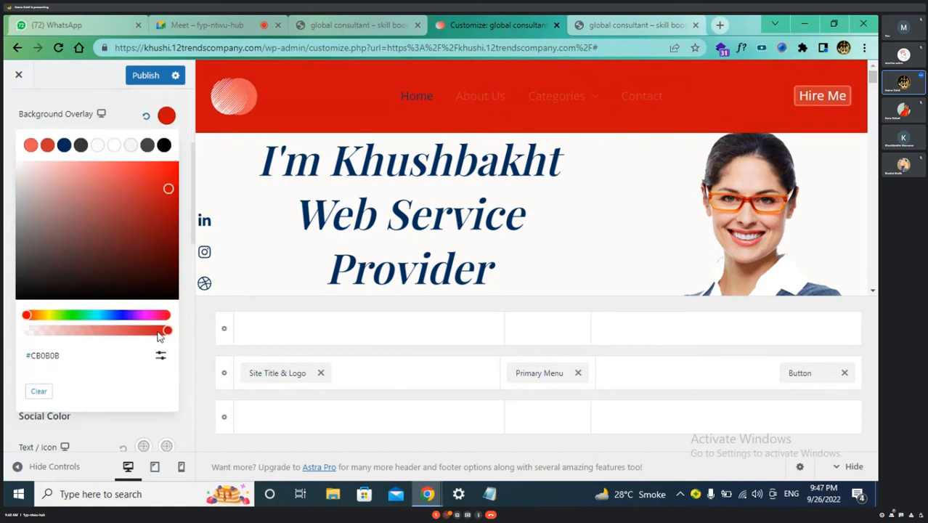
{"action": "left_click_drag", "start_coordinate": [159, 332], "coordinate": [29, 330]}
{"action": "left_click", "coordinate": [9, 316]}
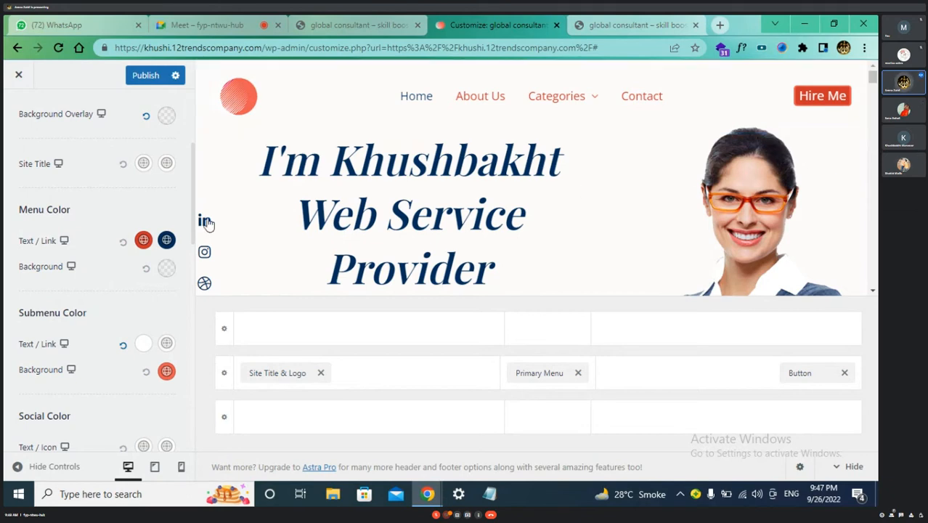
Return to the Transparent Header settings and show its Design options
{"action": "scroll", "coordinate": [122, 191], "scroll_direction": "up", "scroll_amount": 1}
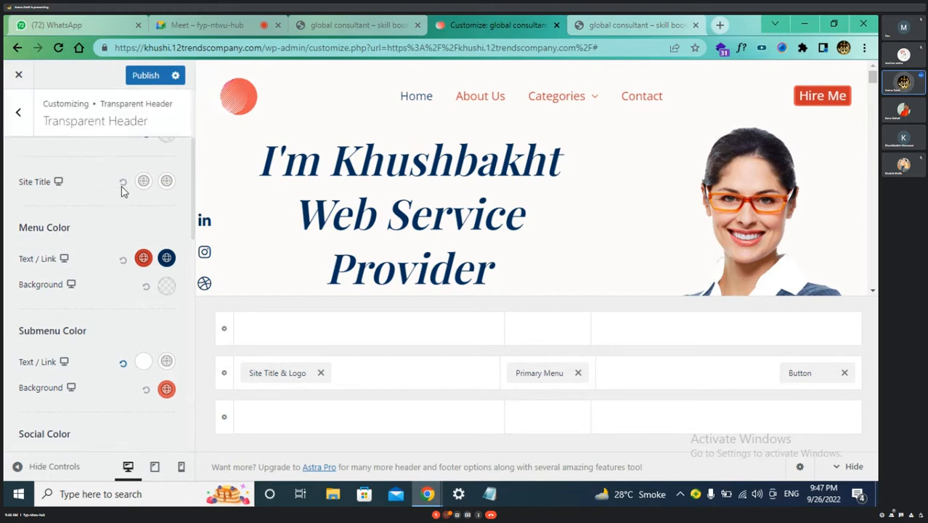
{"action": "scroll", "coordinate": [122, 191], "scroll_direction": "up", "scroll_amount": 5}
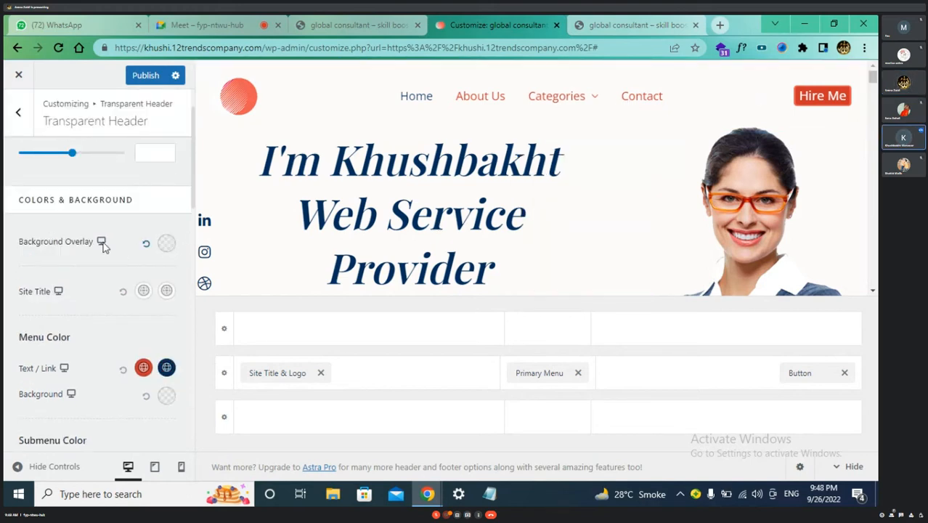
{"action": "scroll", "coordinate": [105, 249], "scroll_direction": "up", "scroll_amount": 3}
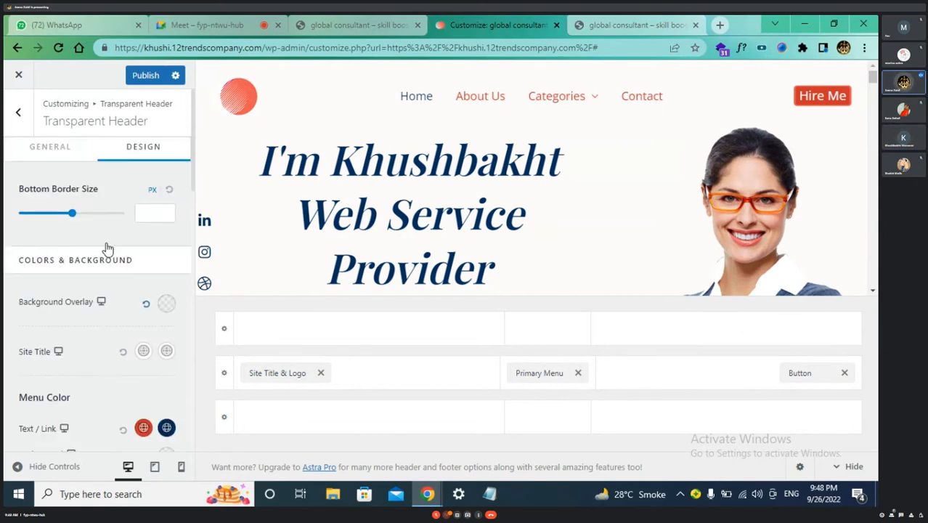
{"action": "scroll", "coordinate": [42, 209], "scroll_direction": "up", "scroll_amount": 10}
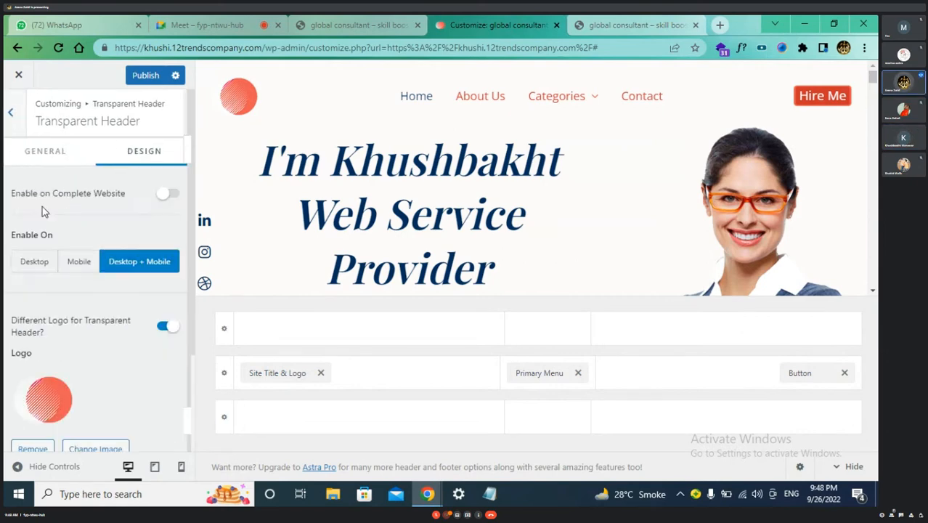
{"action": "key", "text": "Escape"}
{"action": "left_click", "coordinate": [92, 254]}
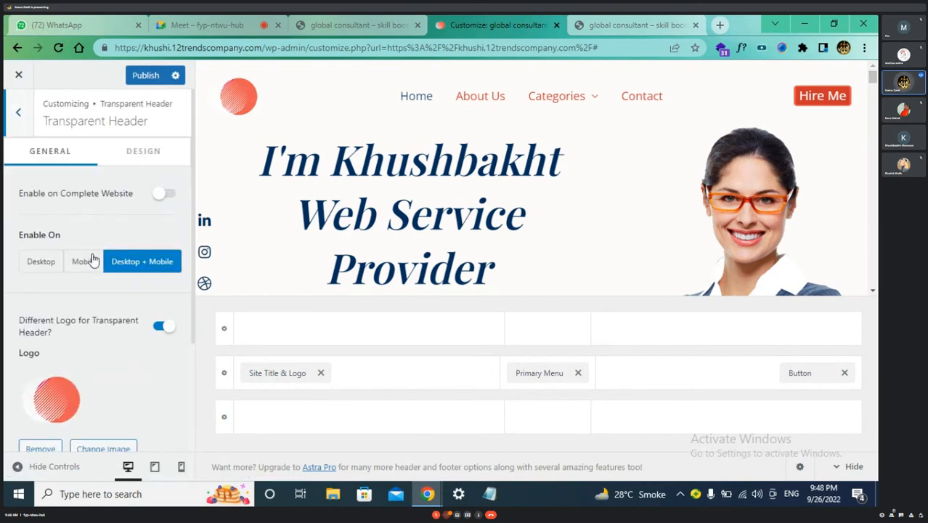
{"action": "mouse_move", "coordinate": [566, 109]}
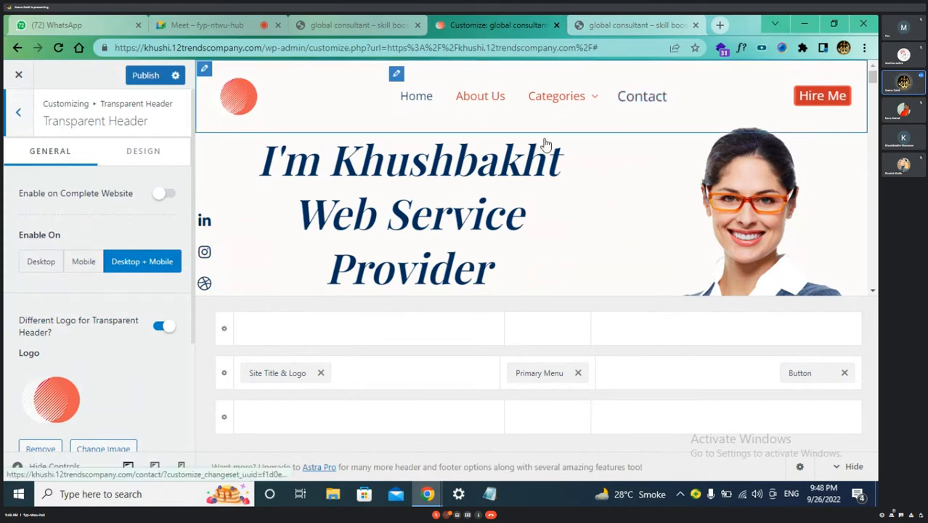
{"action": "left_click", "coordinate": [130, 155]}
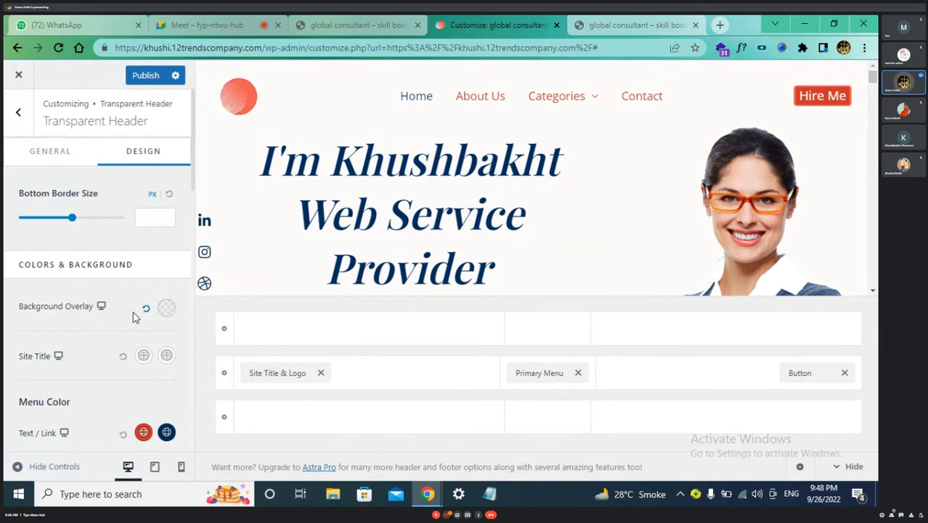
Set the background overlay to a darker red at zero opacity, then dismiss Chrome's notification
{"action": "left_click", "coordinate": [166, 308]}
{"action": "scroll", "coordinate": [155, 384], "scroll_direction": "down", "scroll_amount": 1}
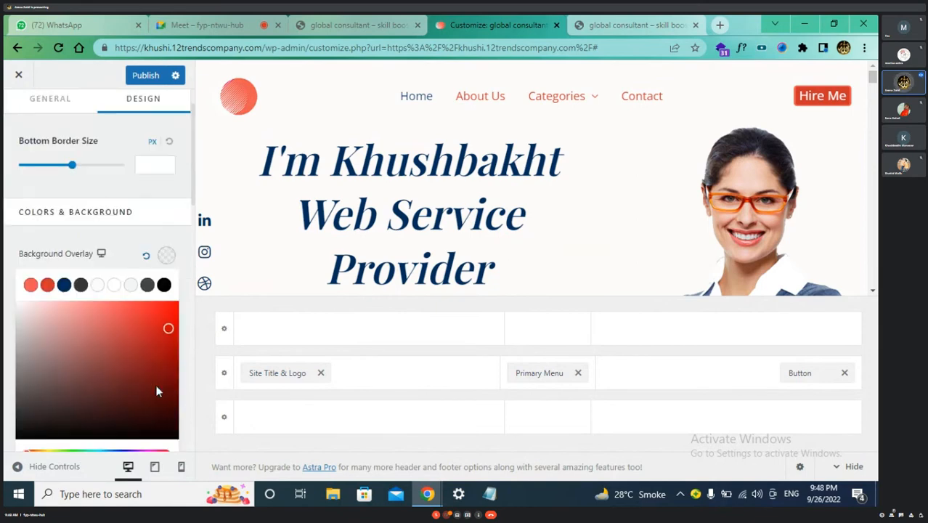
{"action": "left_click_drag", "start_coordinate": [162, 318], "coordinate": [9, 310]}
{"action": "scroll", "coordinate": [141, 332], "scroll_direction": "down", "scroll_amount": 2}
{"action": "left_click", "coordinate": [7, 314]}
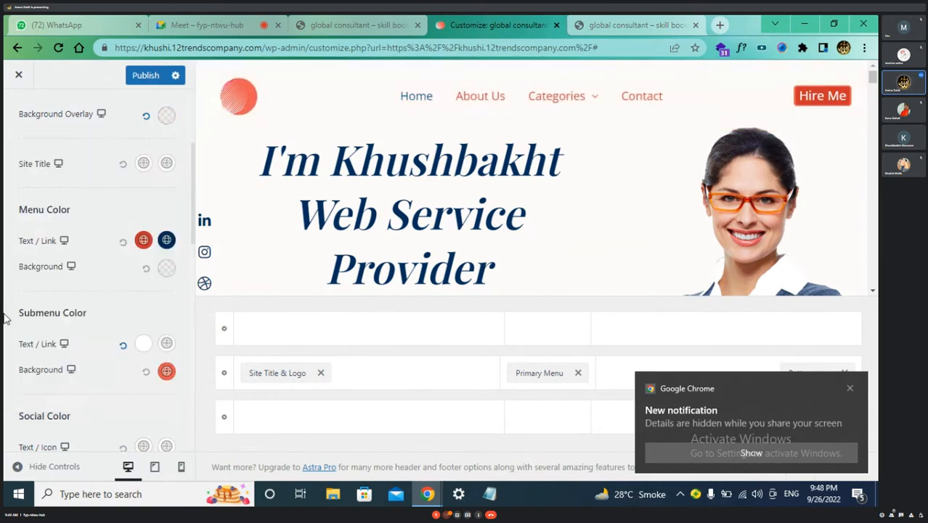
{"action": "left_click", "coordinate": [849, 388]}
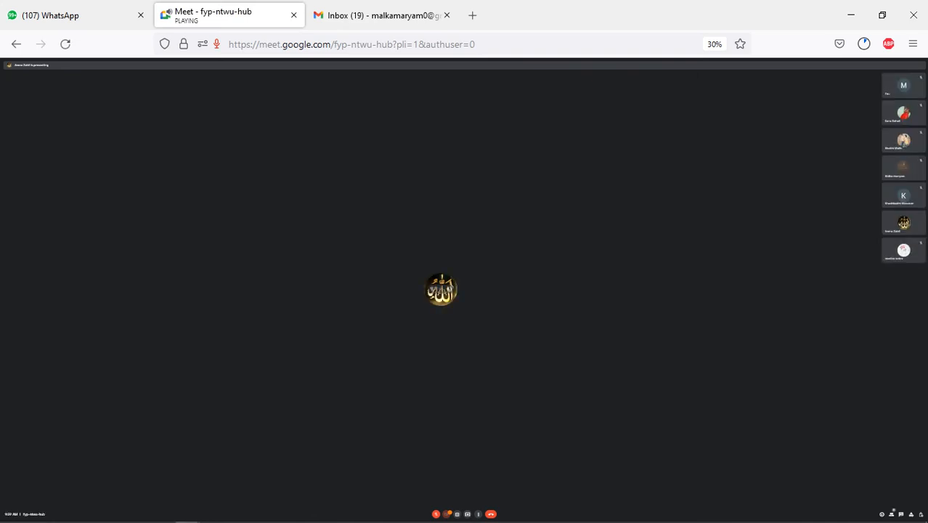
Bring up the Camtasia screen recorder window from the taskbar
{"action": "left_click", "coordinate": [288, 513]}
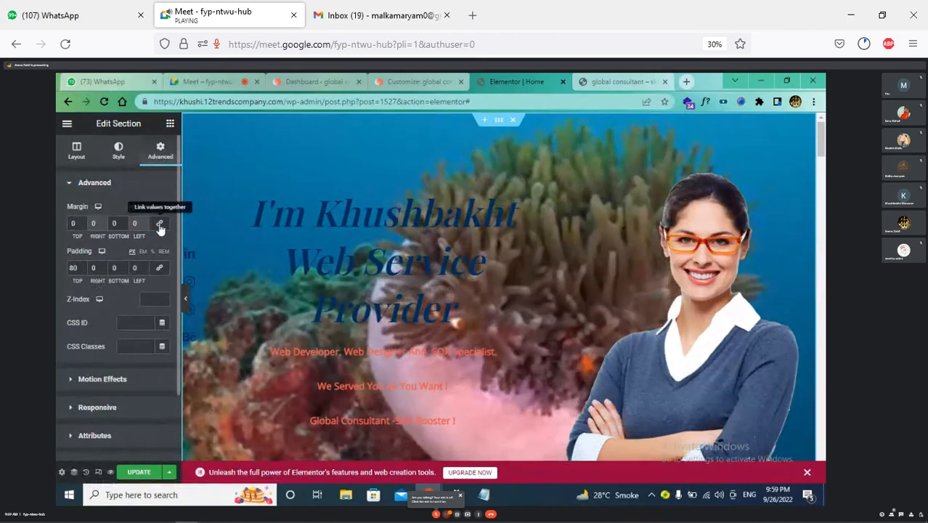
{"action": "key", "text": "F11"}
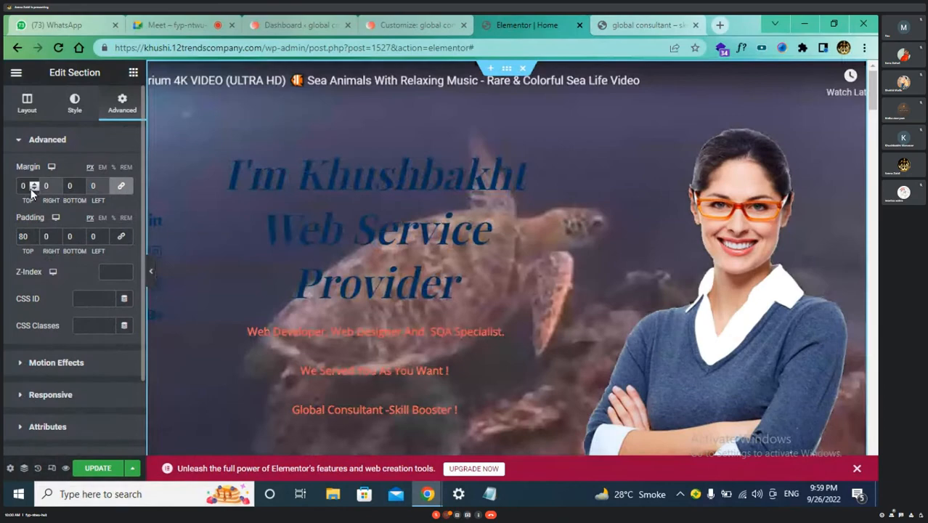
{"action": "left_click", "coordinate": [32, 189]}
{"action": "left_click", "coordinate": [32, 189]}
{"action": "left_click", "coordinate": [32, 189]}
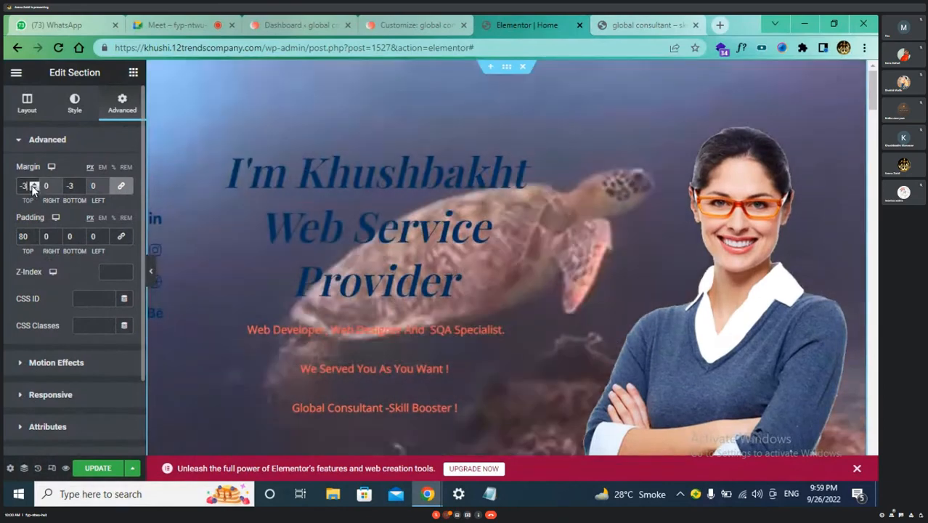
{"action": "left_click", "coordinate": [34, 184]}
{"action": "left_click", "coordinate": [33, 184]}
{"action": "left_click", "coordinate": [33, 184]}
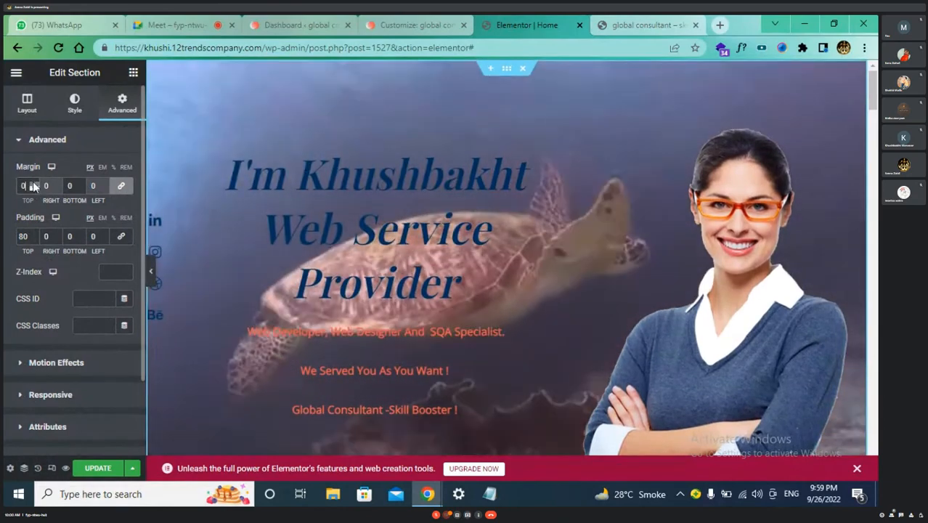
{"action": "left_click", "coordinate": [32, 184]}
{"action": "left_click", "coordinate": [32, 185]}
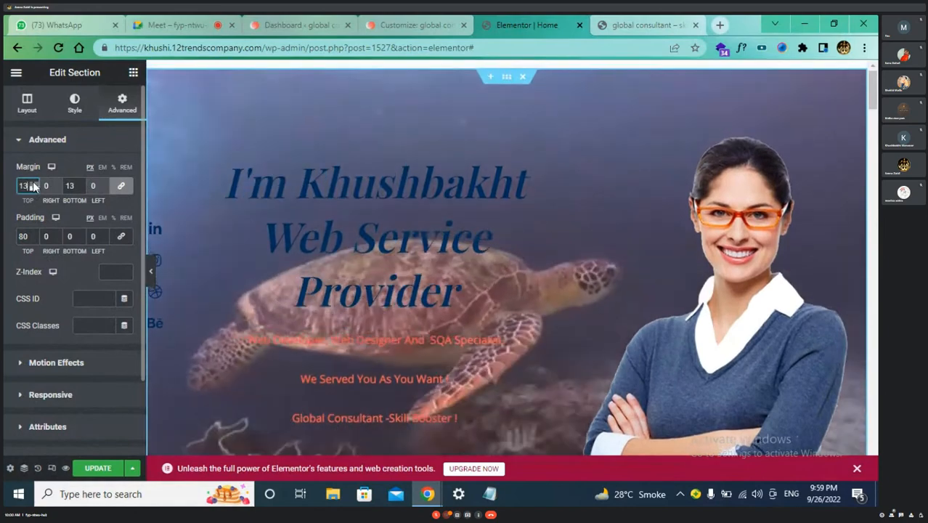
{"action": "left_click", "coordinate": [32, 186]}
{"action": "left_click", "coordinate": [32, 185]}
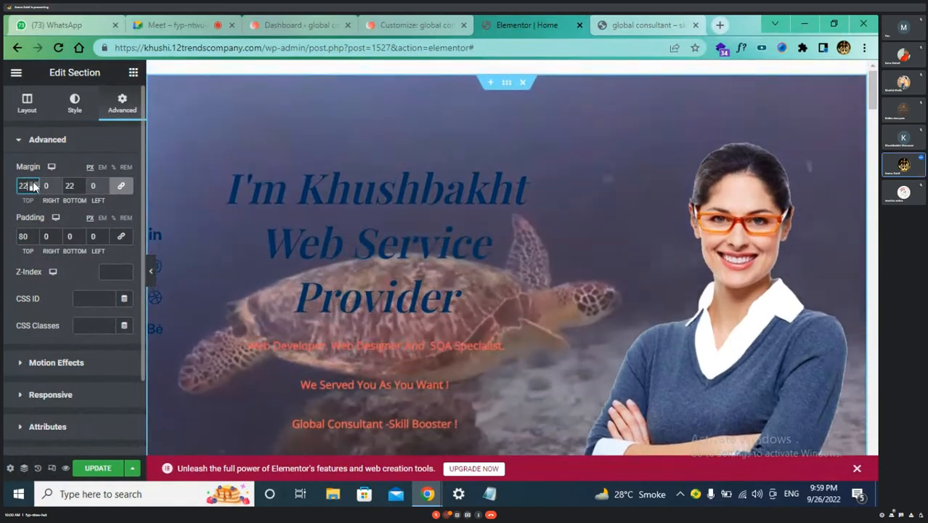
{"action": "left_click", "coordinate": [32, 186]}
{"action": "left_click", "coordinate": [32, 185]}
{"action": "left_click", "coordinate": [32, 185]}
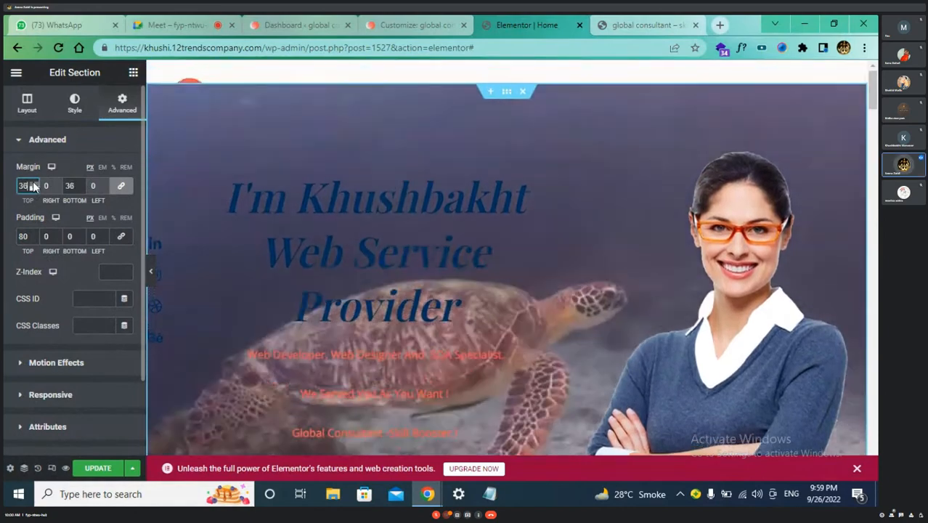
{"action": "left_click", "coordinate": [32, 185]}
{"action": "left_click", "coordinate": [32, 185]}
{"action": "left_click", "coordinate": [32, 185]}
{"action": "left_click", "coordinate": [32, 186]}
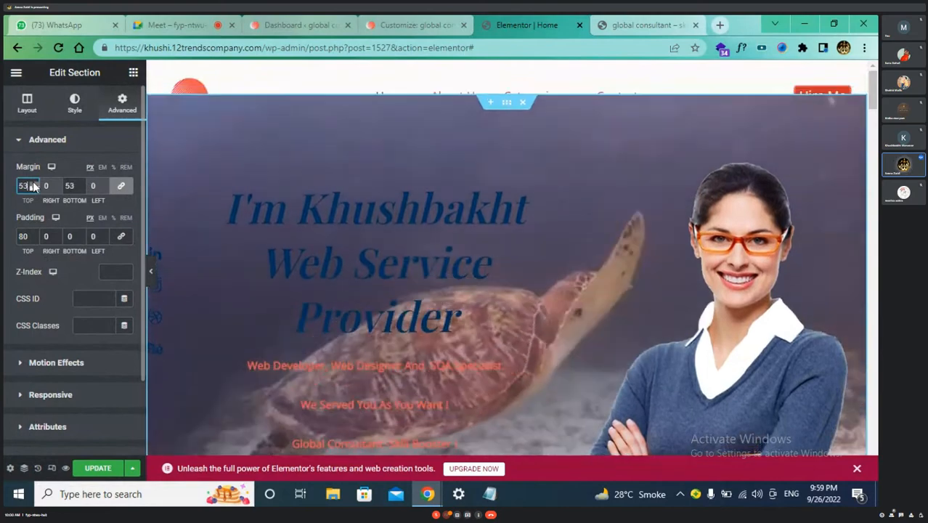
{"action": "left_click", "coordinate": [32, 185]}
{"action": "left_click", "coordinate": [32, 185]}
{"action": "left_click", "coordinate": [32, 186]}
{"action": "left_click", "coordinate": [32, 185]}
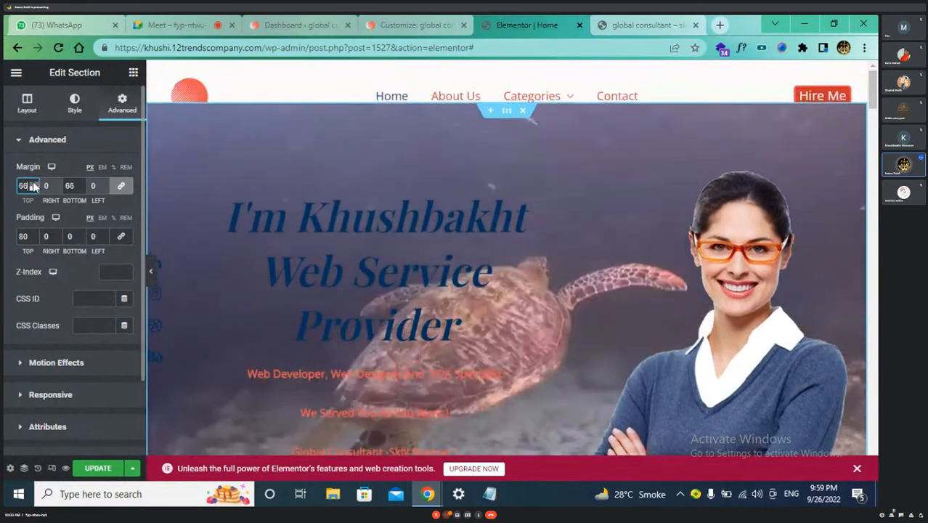
{"action": "left_click", "coordinate": [32, 186]}
{"action": "left_click", "coordinate": [32, 185]}
{"action": "left_click", "coordinate": [32, 185]}
{"action": "left_click", "coordinate": [32, 185]}
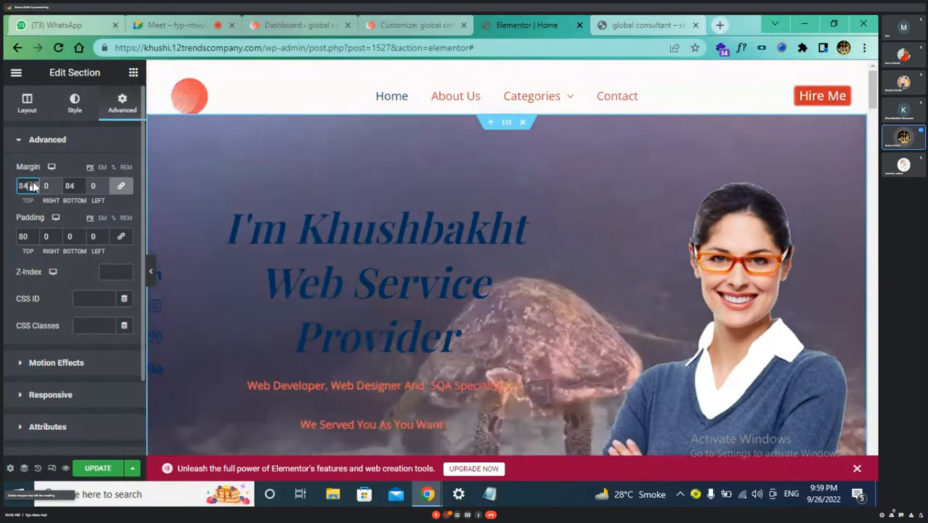
{"action": "left_click", "coordinate": [32, 185]}
{"action": "left_click", "coordinate": [32, 185]}
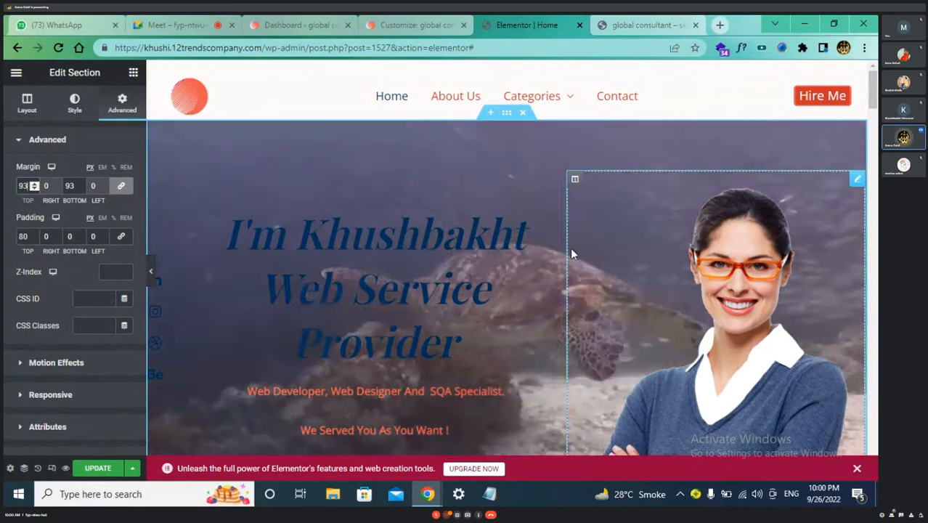
{"action": "scroll", "coordinate": [570, 253], "scroll_direction": "down", "scroll_amount": 2}
{"action": "scroll", "coordinate": [563, 251], "scroll_direction": "up", "scroll_amount": 2}
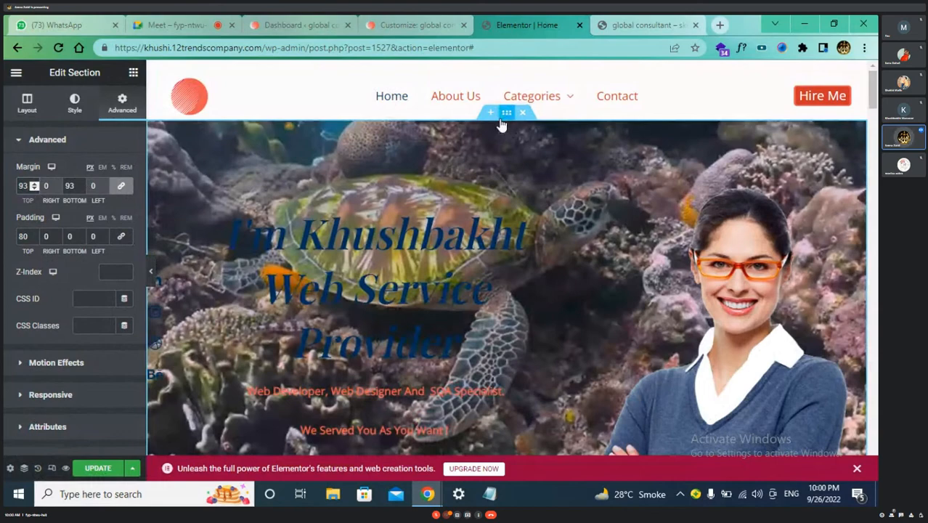
{"action": "scroll", "coordinate": [609, 229], "scroll_direction": "down", "scroll_amount": 2}
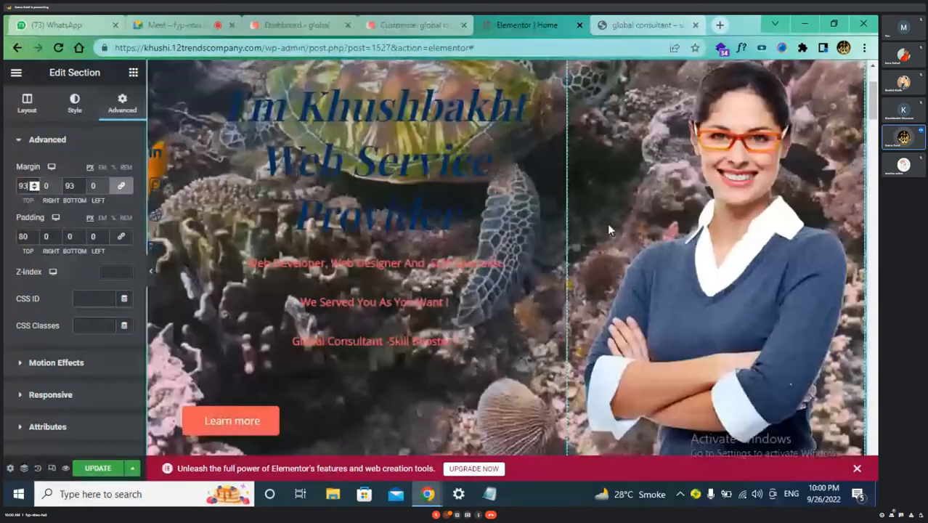
{"action": "scroll", "coordinate": [607, 224], "scroll_direction": "up", "scroll_amount": 2}
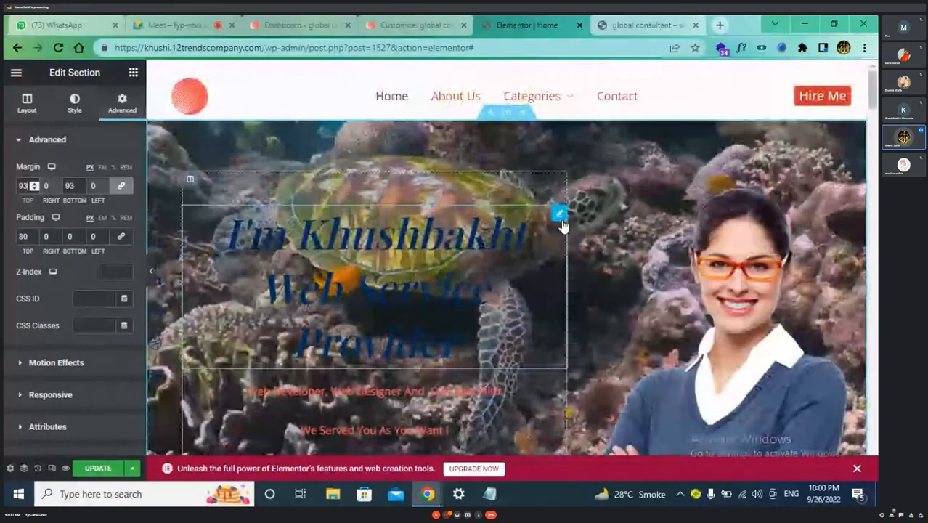
{"action": "scroll", "coordinate": [606, 266], "scroll_direction": "down", "scroll_amount": 1}
{"action": "scroll", "coordinate": [606, 267], "scroll_direction": "up", "scroll_amount": 1}
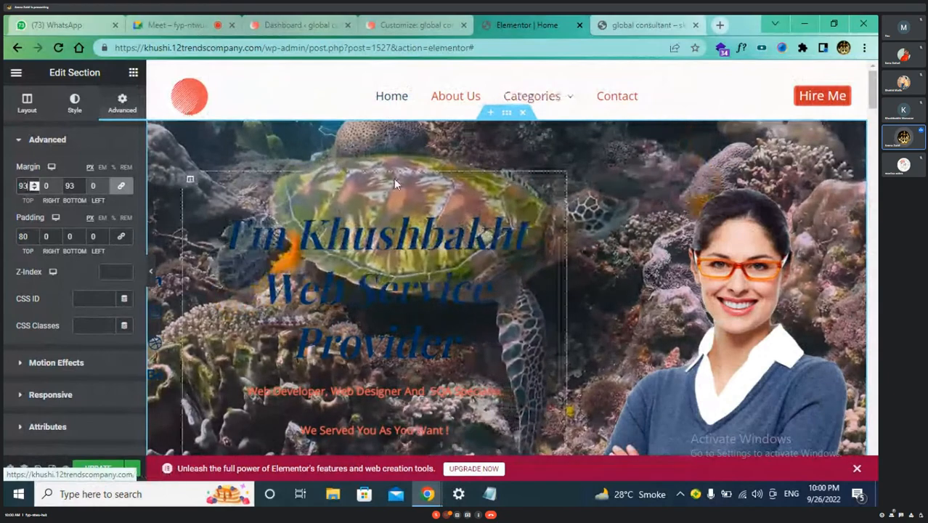
{"action": "scroll", "coordinate": [437, 233], "scroll_direction": "down", "scroll_amount": 1}
{"action": "scroll", "coordinate": [436, 232], "scroll_direction": "up", "scroll_amount": 1}
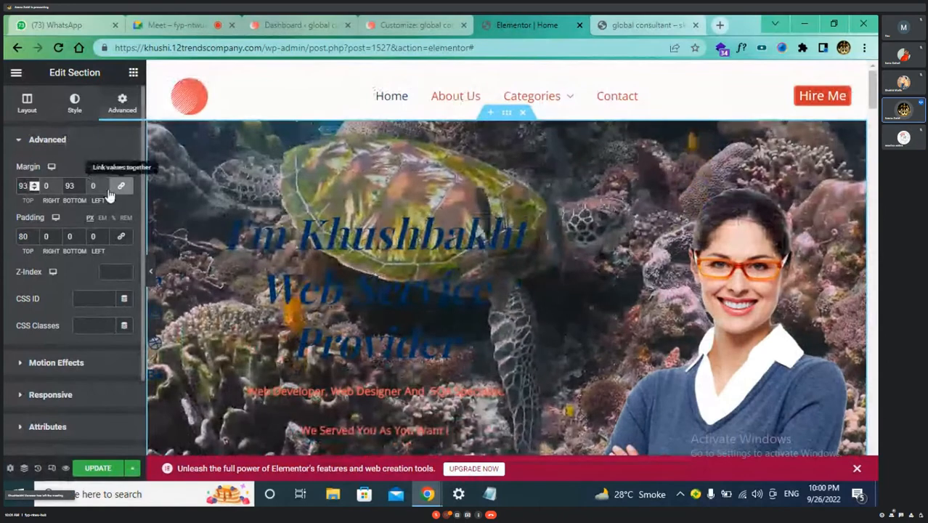
{"action": "left_click_drag", "start_coordinate": [29, 187], "coordinate": [7, 189]}
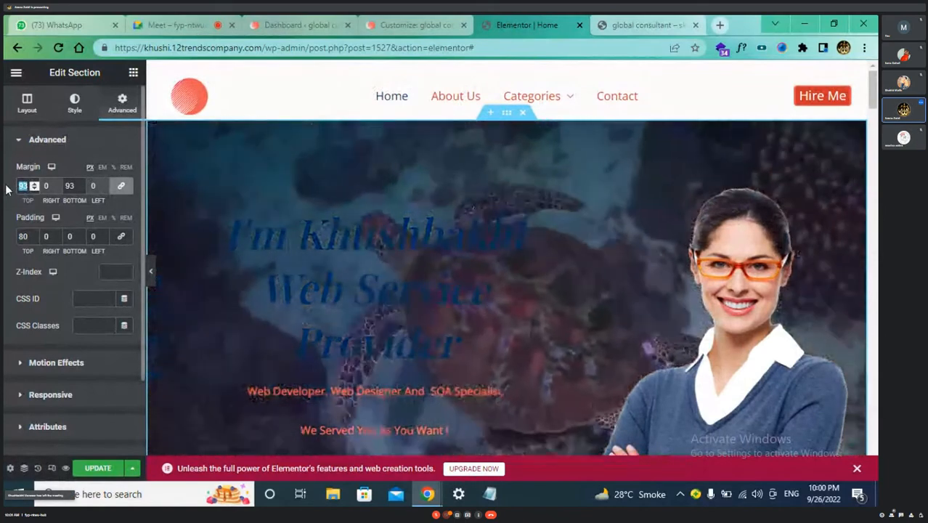
{"action": "type", "text": "0"}
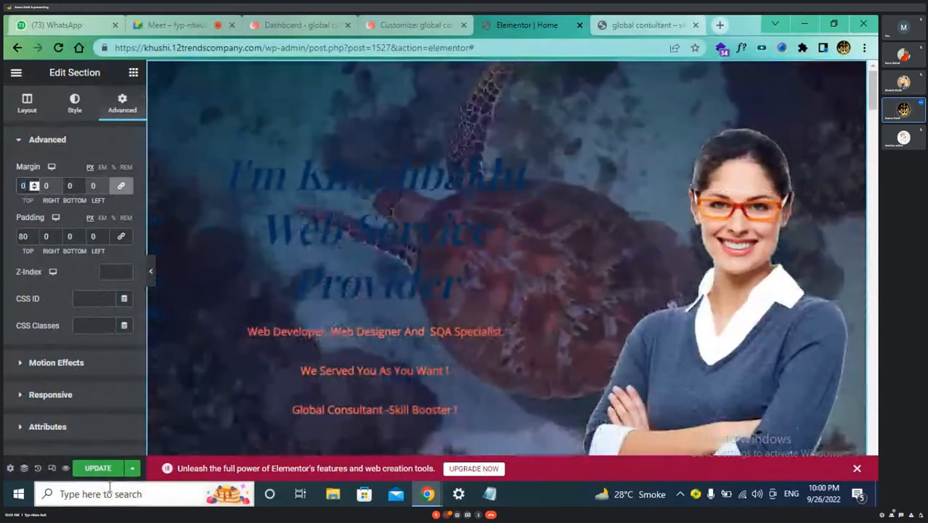
Save the hero section edits with UPDATE and view the shared screen full screen
{"action": "left_click", "coordinate": [98, 469]}
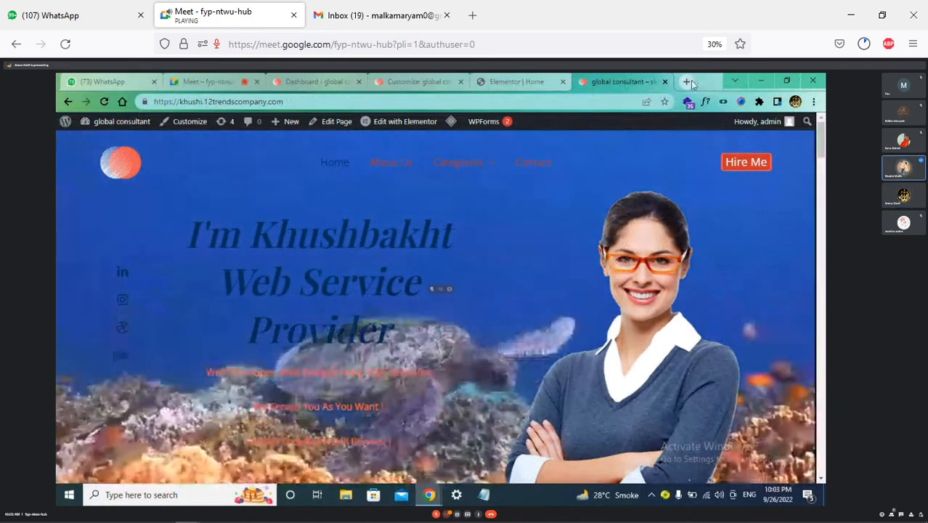
{"action": "key", "text": "F11"}
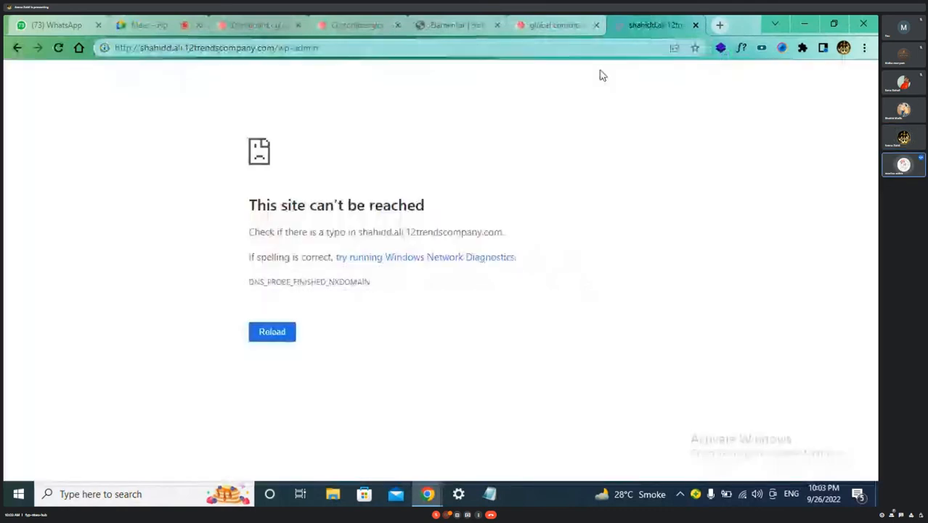
Exit the full-screen meeting view
{"action": "key", "text": "Escape"}
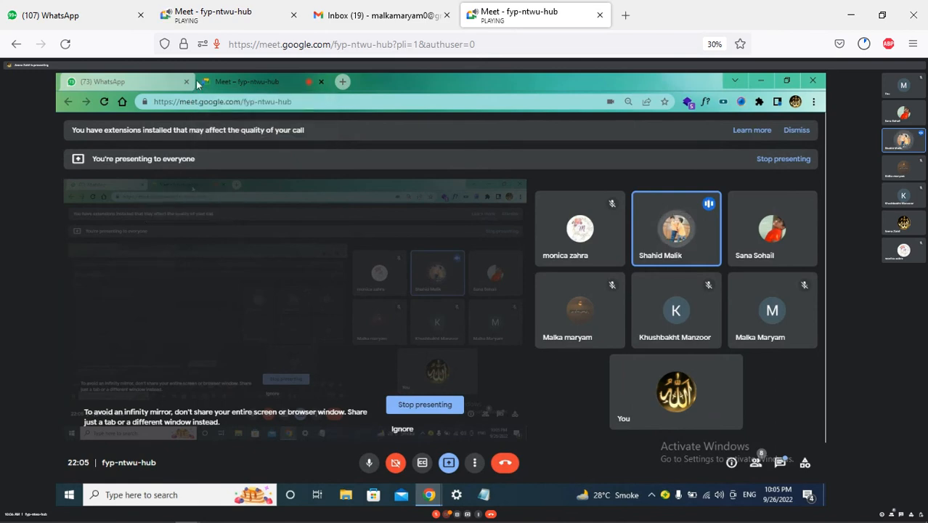
Check the WhatsApp chats, return to the Meet call and mute the microphone
{"action": "left_click", "coordinate": [150, 81]}
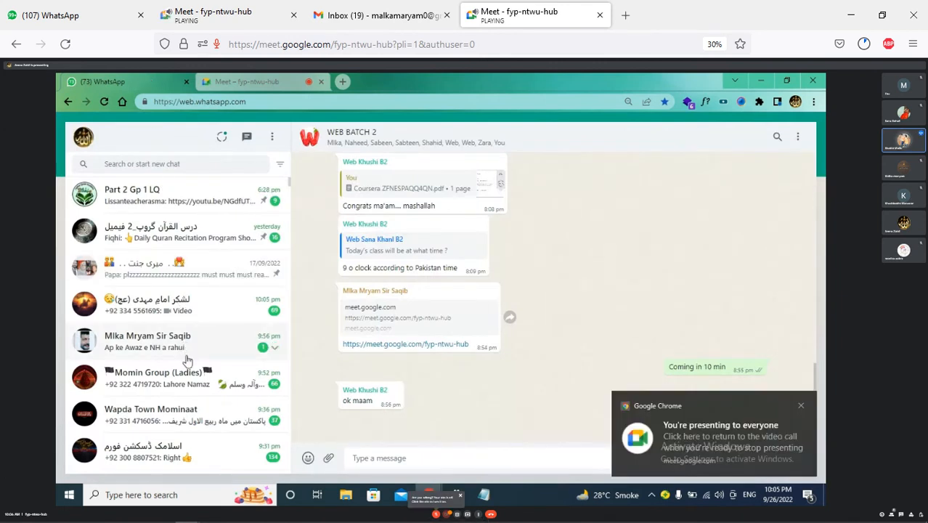
{"action": "left_click", "coordinate": [282, 82]}
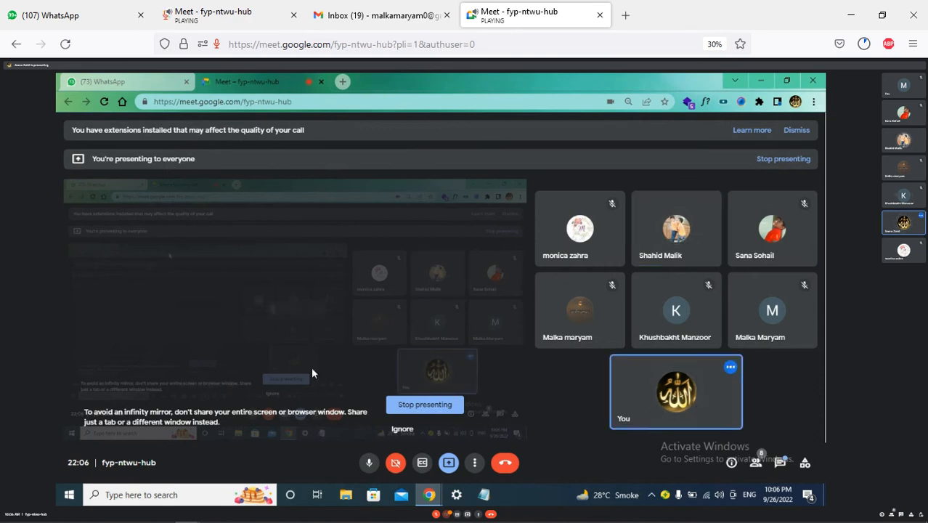
{"action": "left_click", "coordinate": [369, 465]}
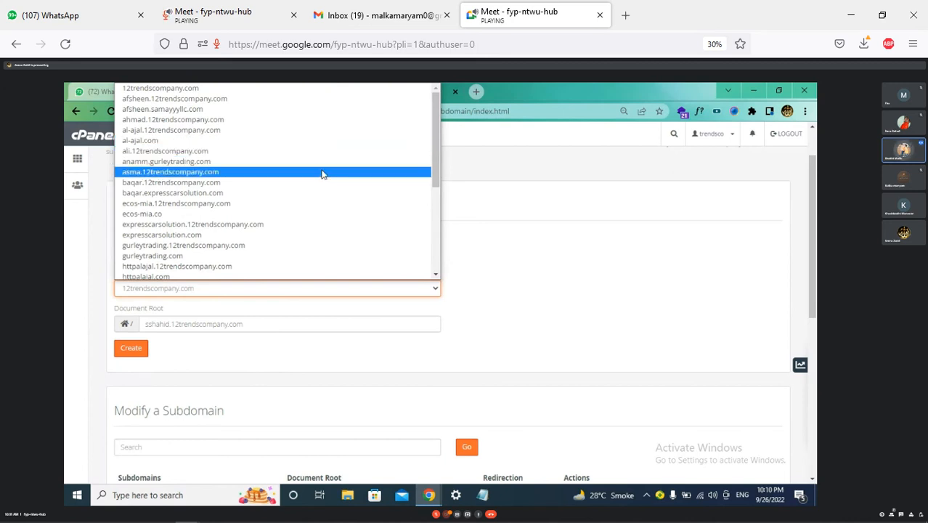
{"action": "left_click", "coordinate": [344, 215]}
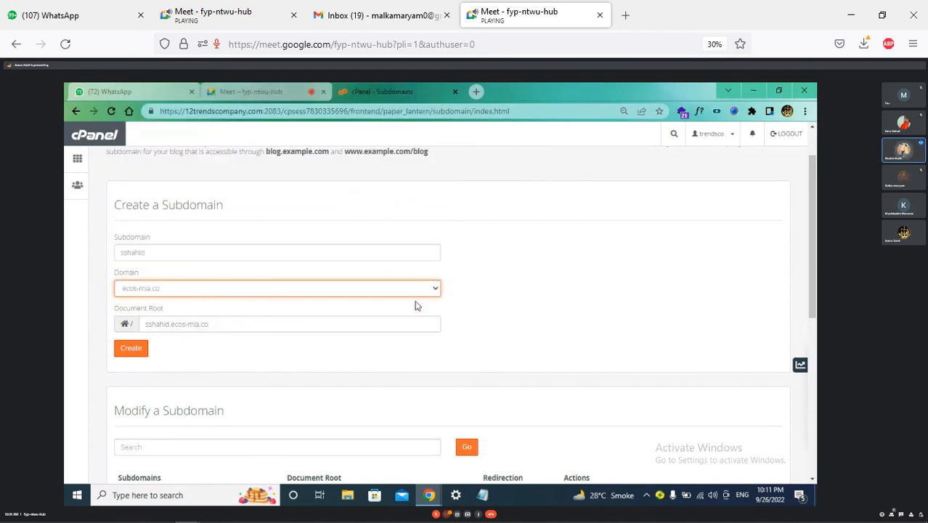
{"action": "left_click", "coordinate": [337, 326]}
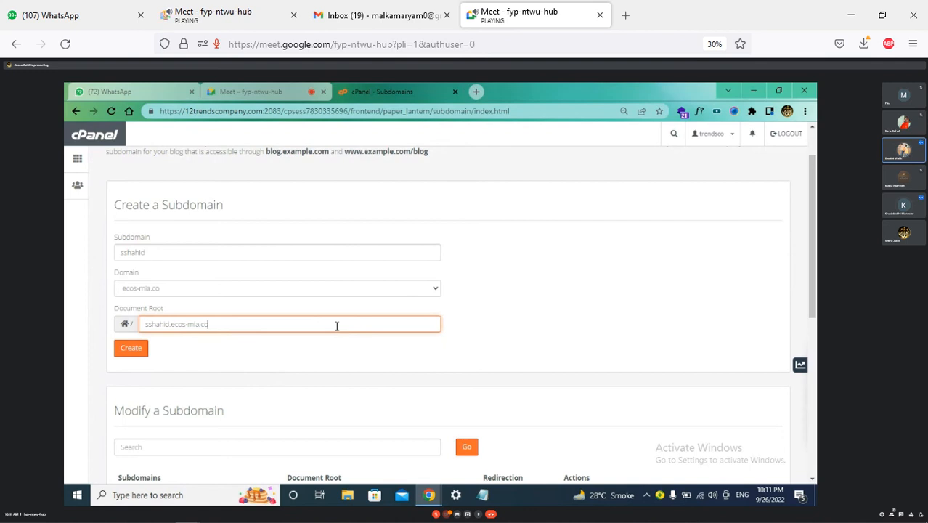
{"action": "left_click", "coordinate": [122, 353]}
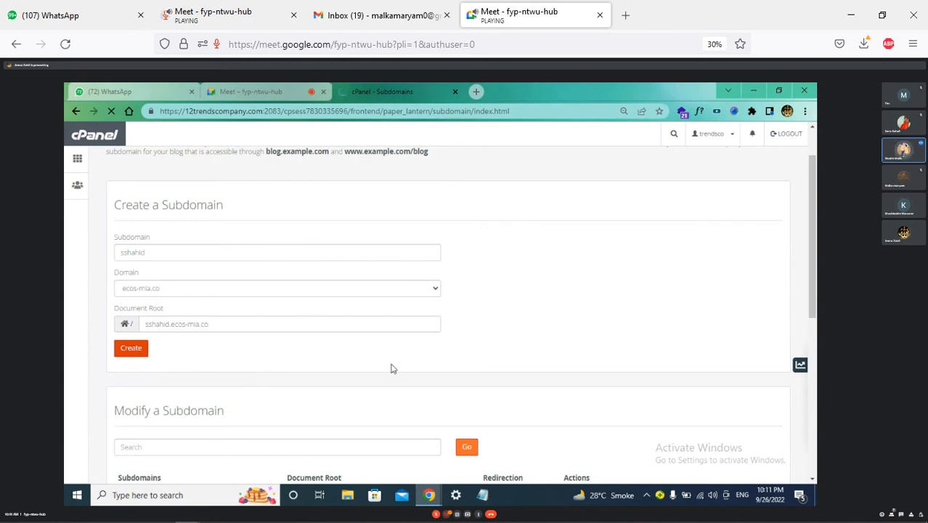
Scroll down through the cPanel subdomain list
{"action": "scroll", "coordinate": [391, 368], "scroll_direction": "down", "scroll_amount": 1}
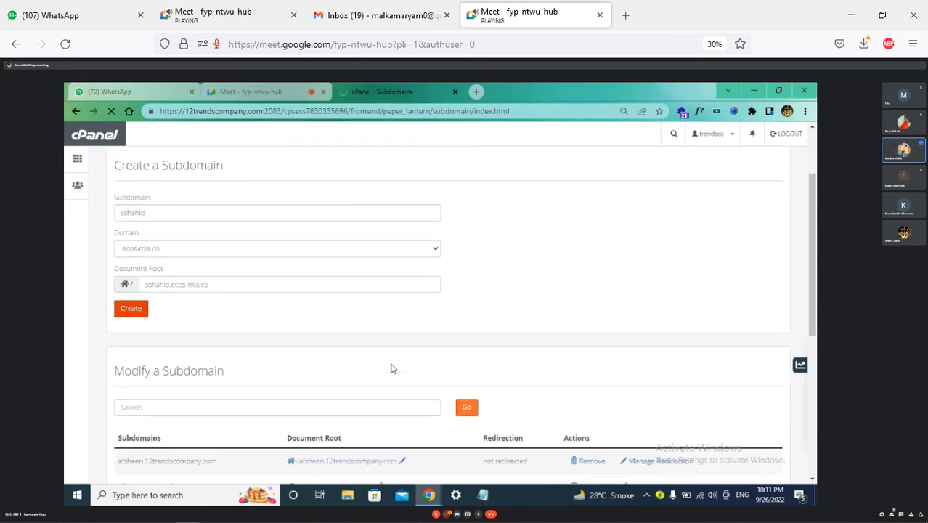
{"action": "scroll", "coordinate": [390, 368], "scroll_direction": "down", "scroll_amount": 2}
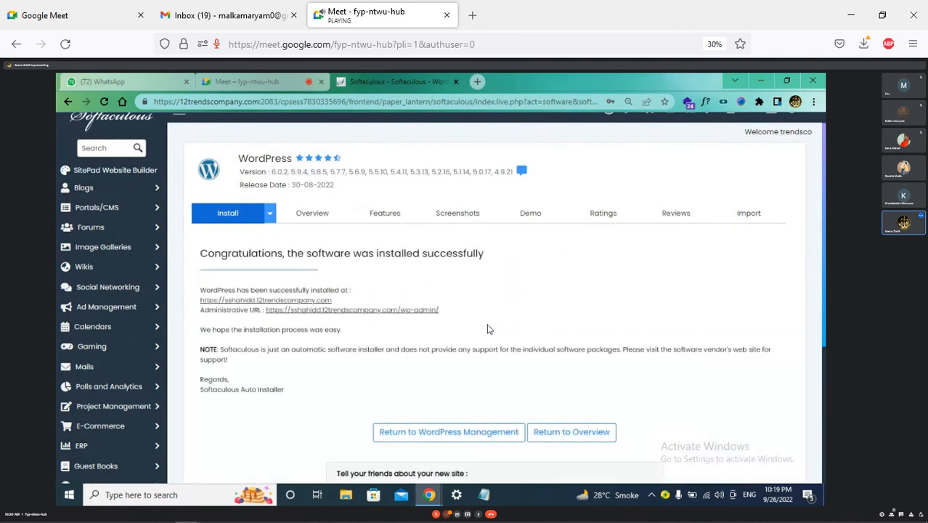
Load the new site's address plus wp-admin in a new tab to reach its login page
{"action": "scroll", "coordinate": [488, 329], "scroll_direction": "down", "scroll_amount": 2}
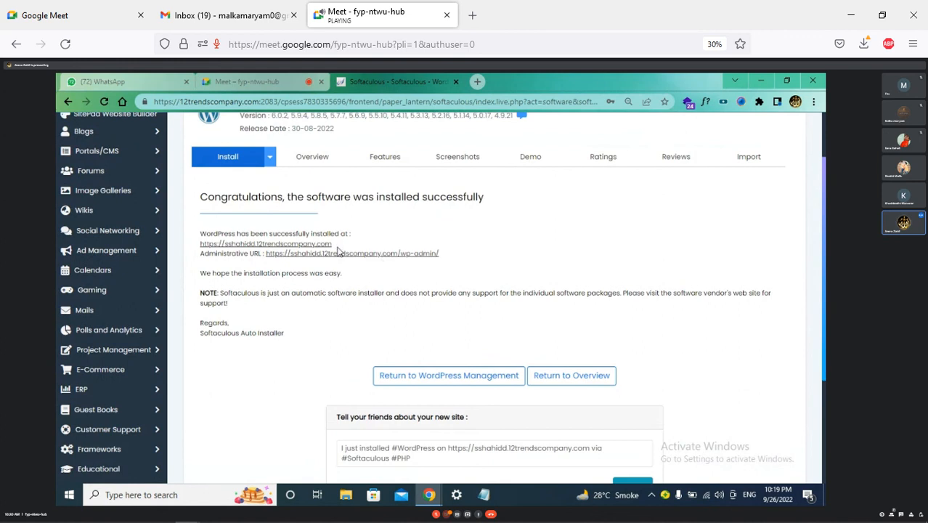
{"action": "right_click", "coordinate": [313, 245]}
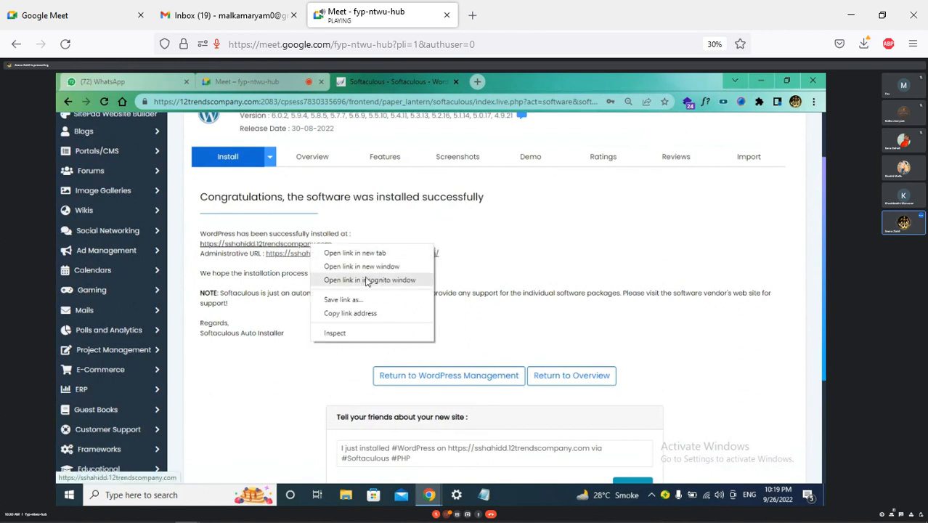
{"action": "left_click", "coordinate": [372, 315]}
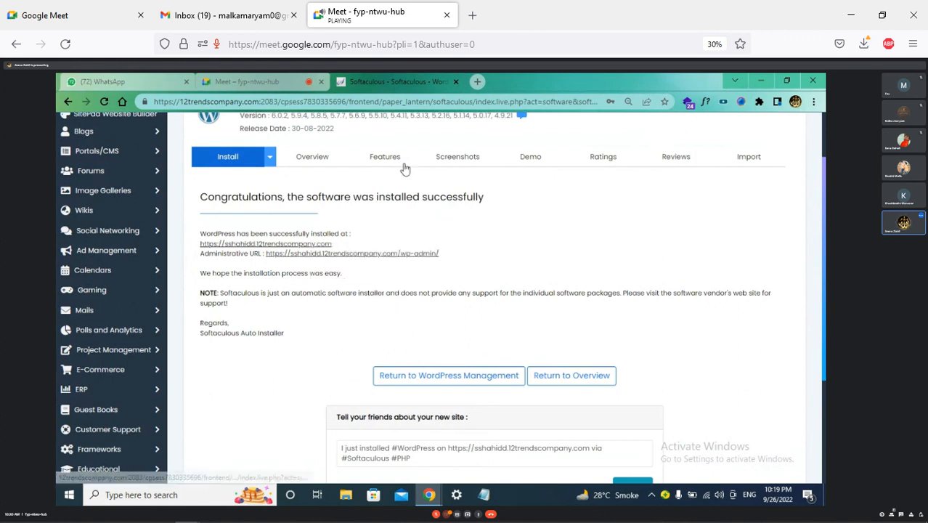
{"action": "left_click", "coordinate": [480, 83]}
{"action": "right_click", "coordinate": [484, 104]}
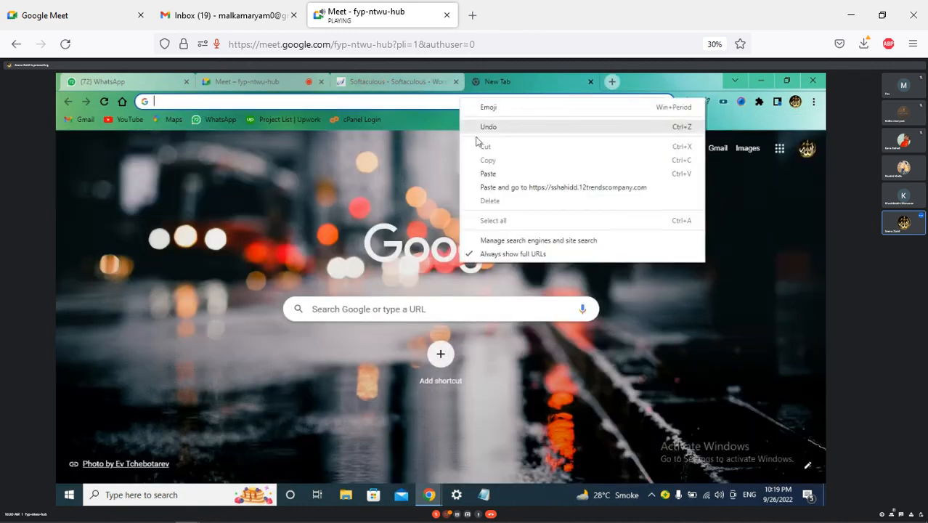
{"action": "left_click", "coordinate": [500, 179]}
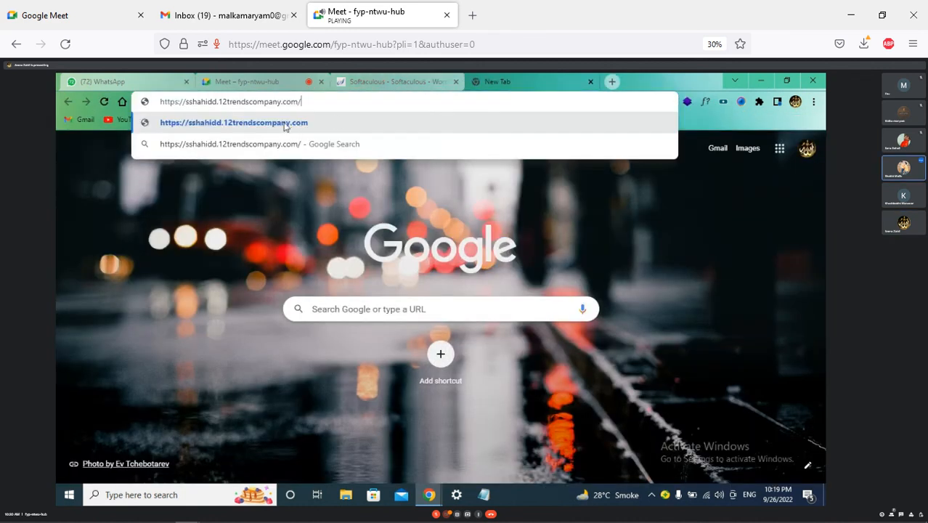
{"action": "type", "text": "wp"}
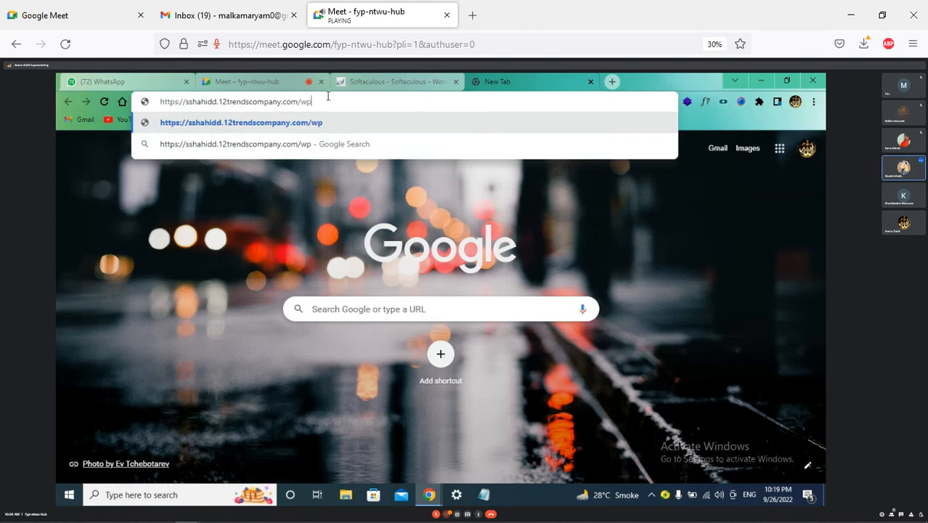
{"action": "type", "text": "-admin"}
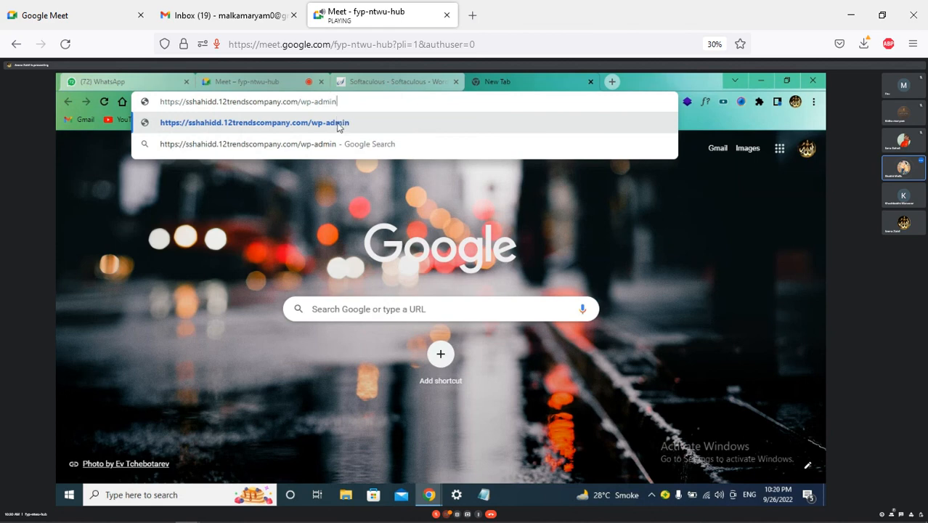
{"action": "left_click", "coordinate": [336, 122]}
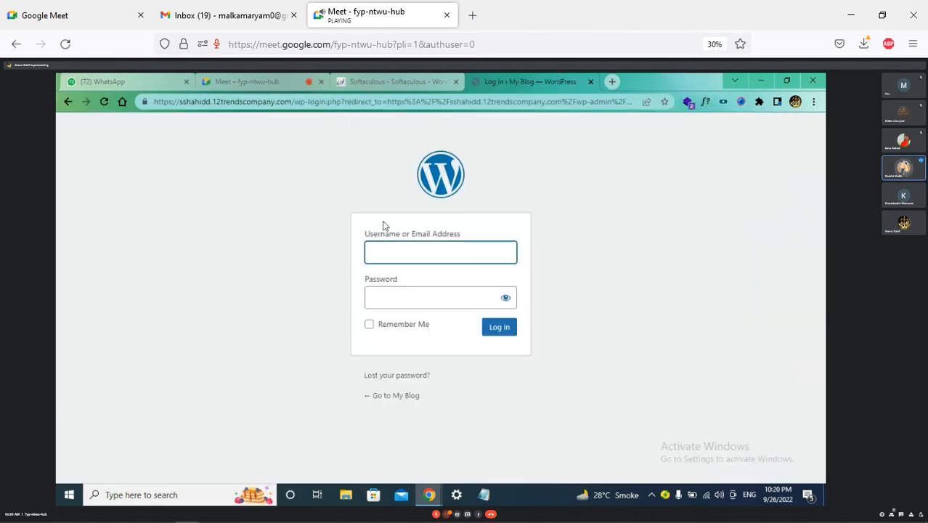
{"action": "left_click", "coordinate": [420, 256]}
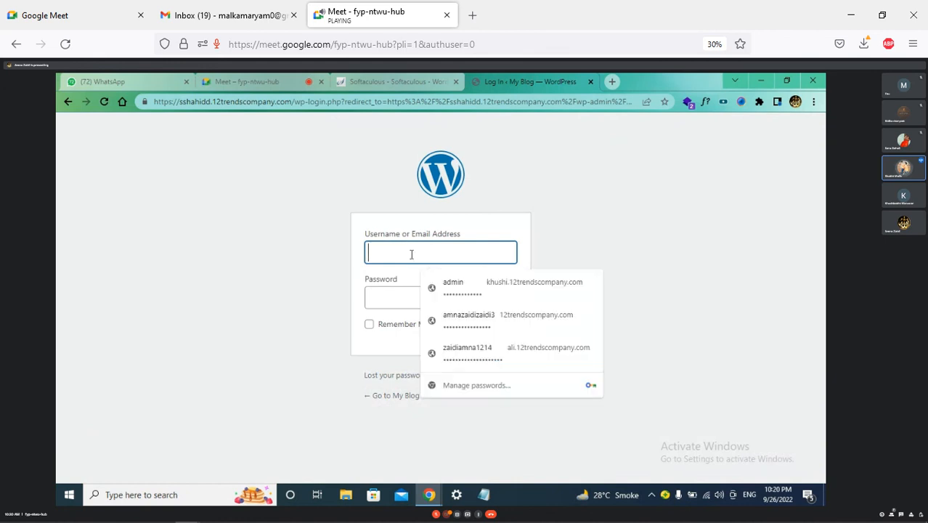
{"action": "left_click", "coordinate": [102, 80]}
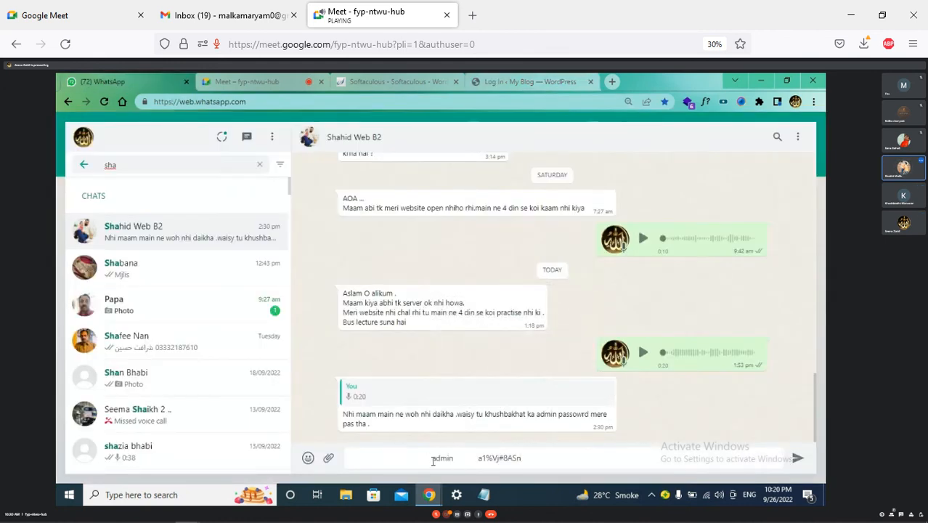
Copy the username admin from the WhatsApp message into the login form's Username field
{"action": "left_click_drag", "start_coordinate": [430, 459], "coordinate": [455, 459]}
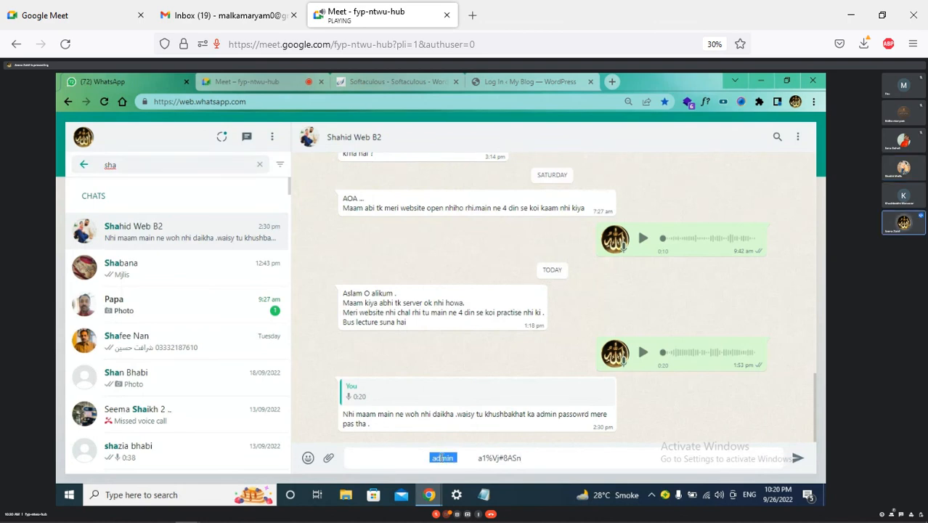
{"action": "right_click", "coordinate": [442, 458]}
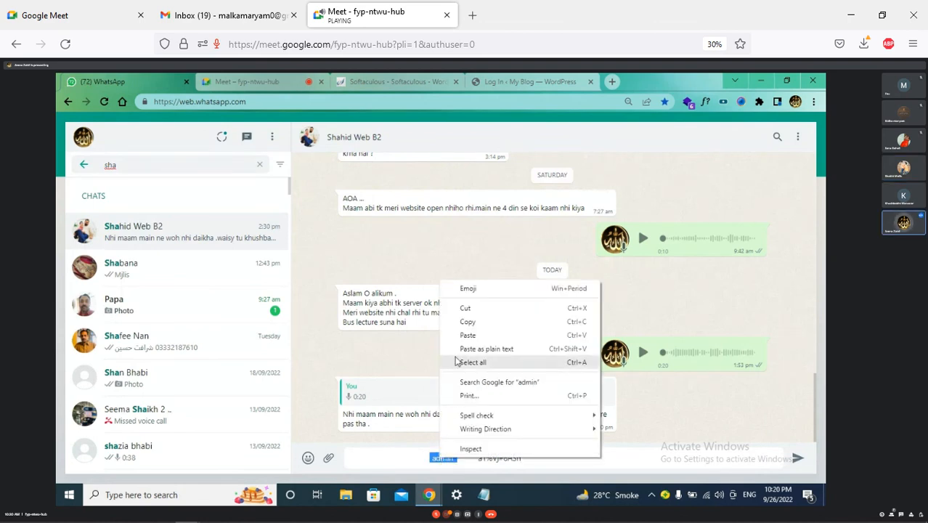
{"action": "left_click", "coordinate": [475, 322]}
{"action": "left_click", "coordinate": [516, 81]}
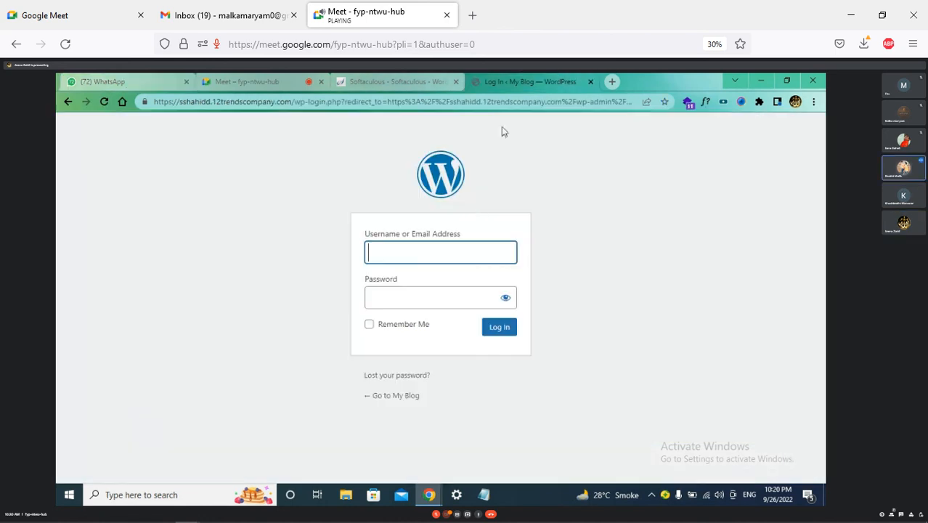
{"action": "right_click", "coordinate": [438, 252]}
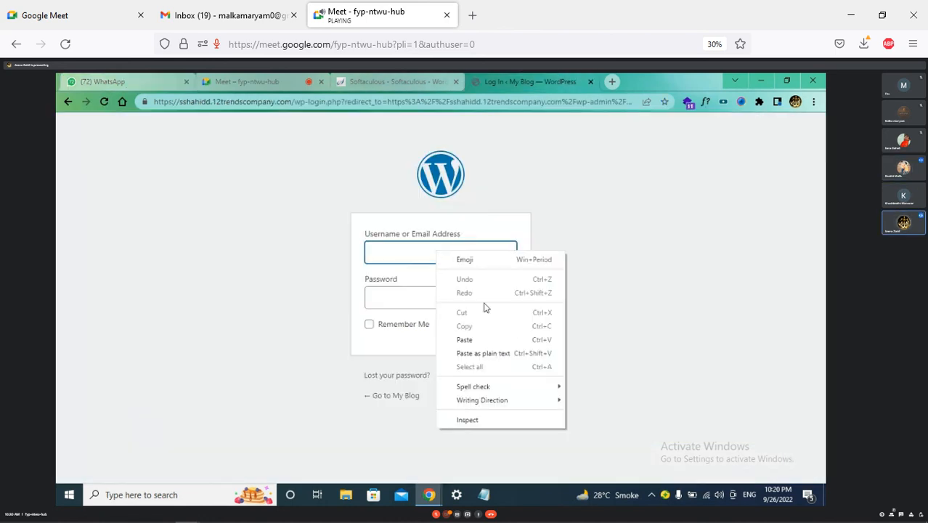
{"action": "left_click", "coordinate": [485, 339]}
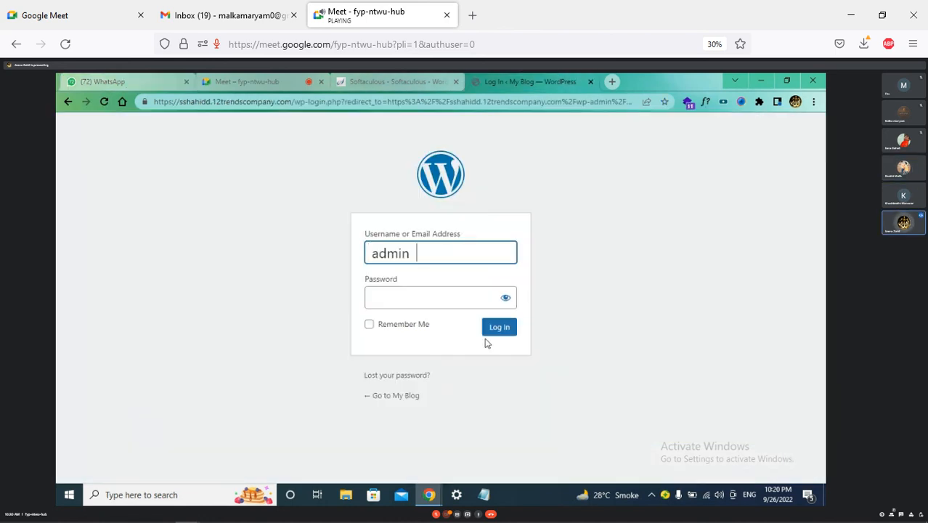
{"action": "left_click", "coordinate": [454, 300]}
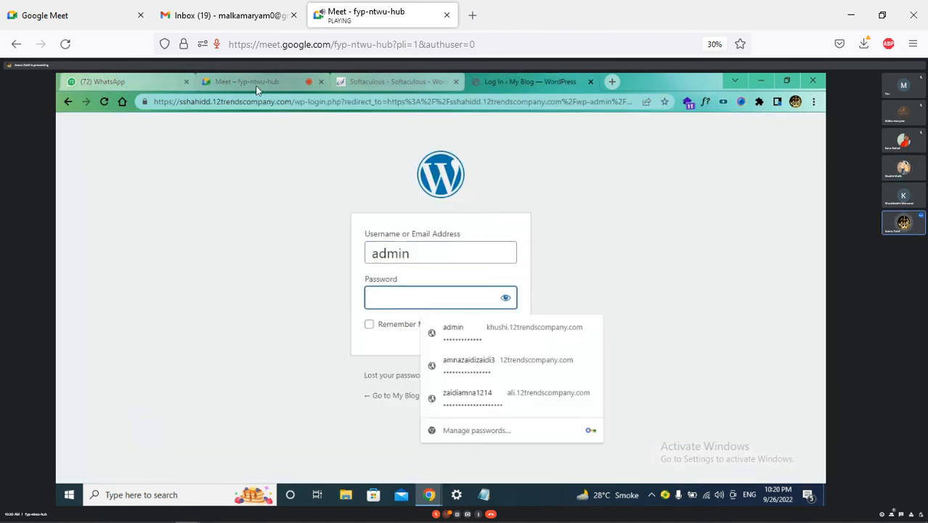
Copy the admin password from the chat into the Password field and log in
{"action": "left_click", "coordinate": [125, 81]}
{"action": "left_click_drag", "start_coordinate": [475, 458], "coordinate": [530, 456]}
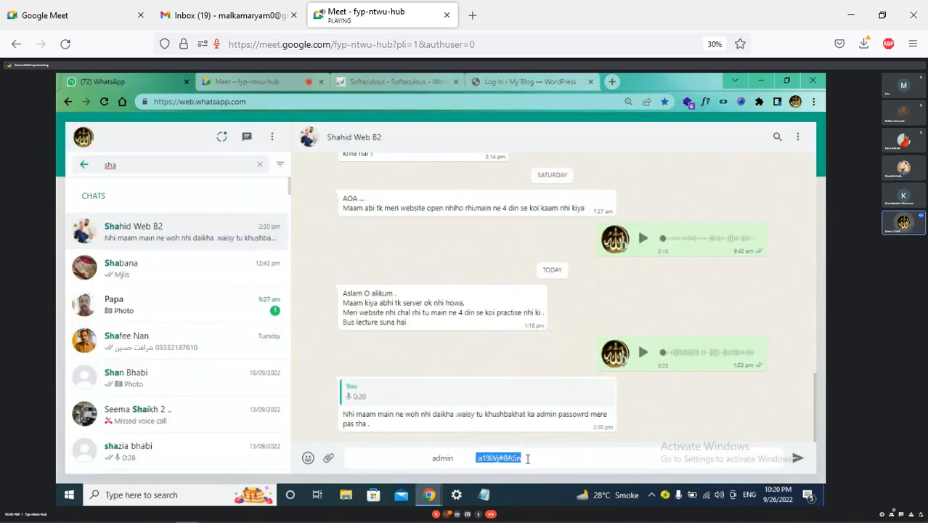
{"action": "right_click", "coordinate": [508, 460]}
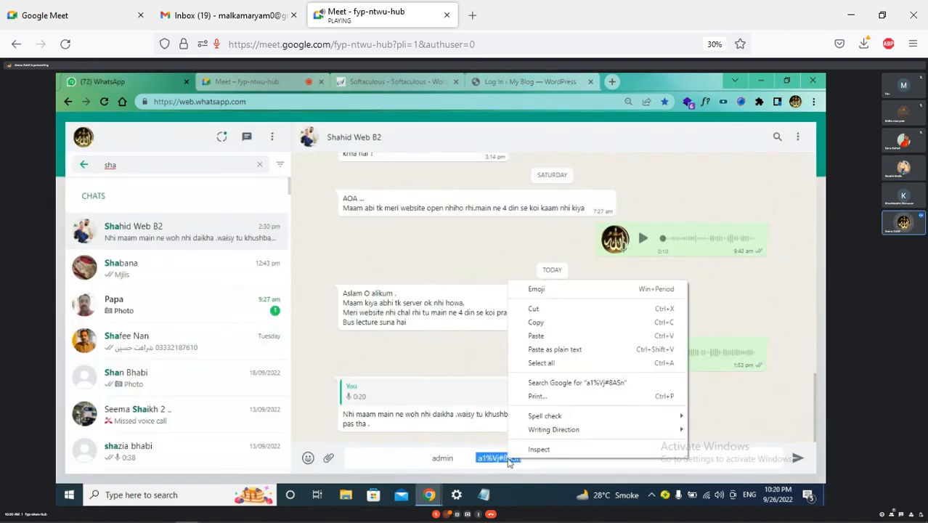
{"action": "left_click", "coordinate": [536, 322]}
{"action": "left_click", "coordinate": [529, 81]}
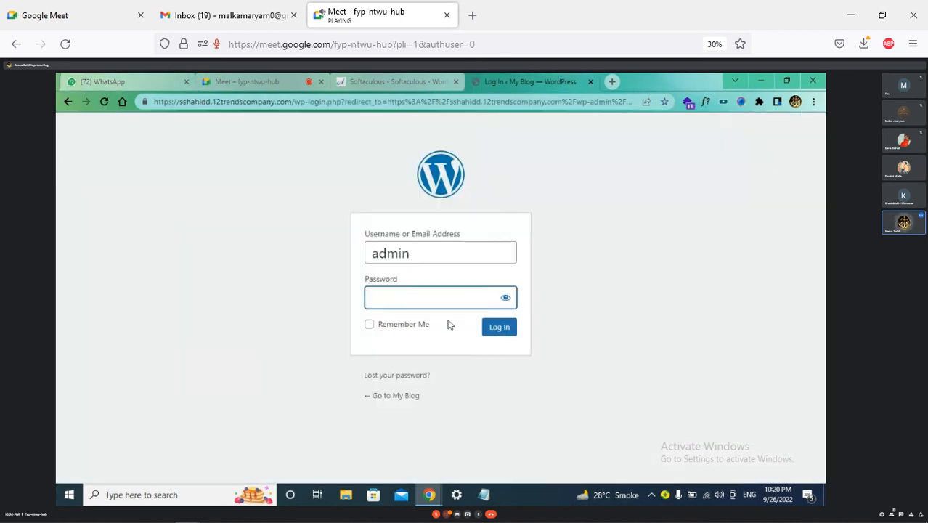
{"action": "right_click", "coordinate": [418, 296]}
{"action": "left_click", "coordinate": [458, 207]}
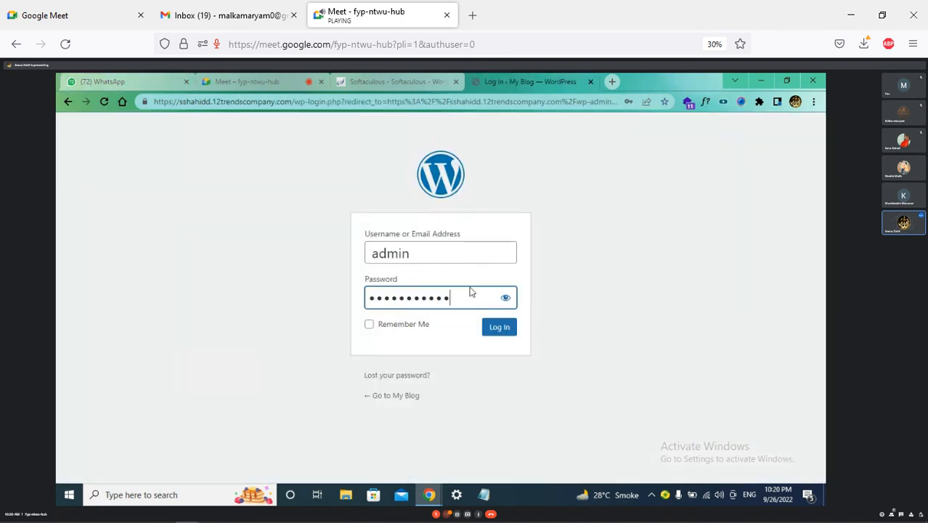
{"action": "left_click", "coordinate": [489, 331]}
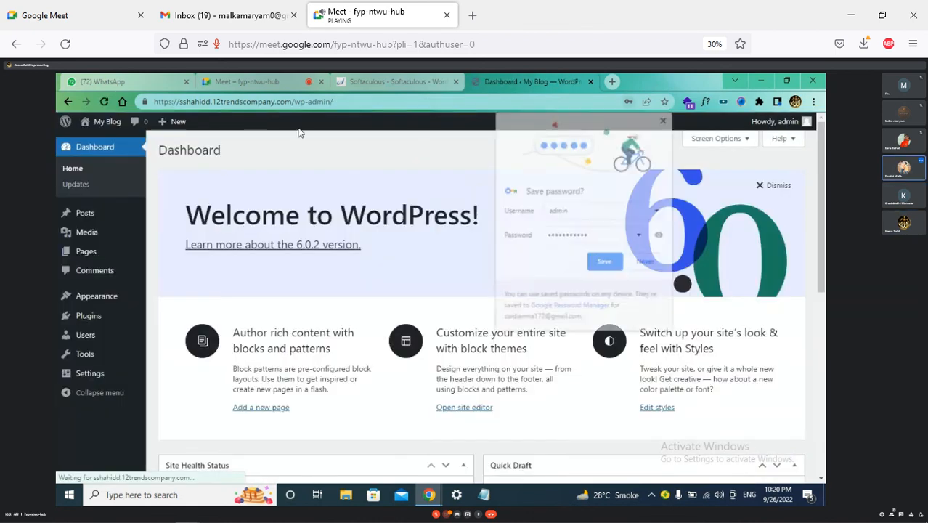
Save the admin login in Chrome and copy the new site's wp-admin address
{"action": "left_click", "coordinate": [602, 263]}
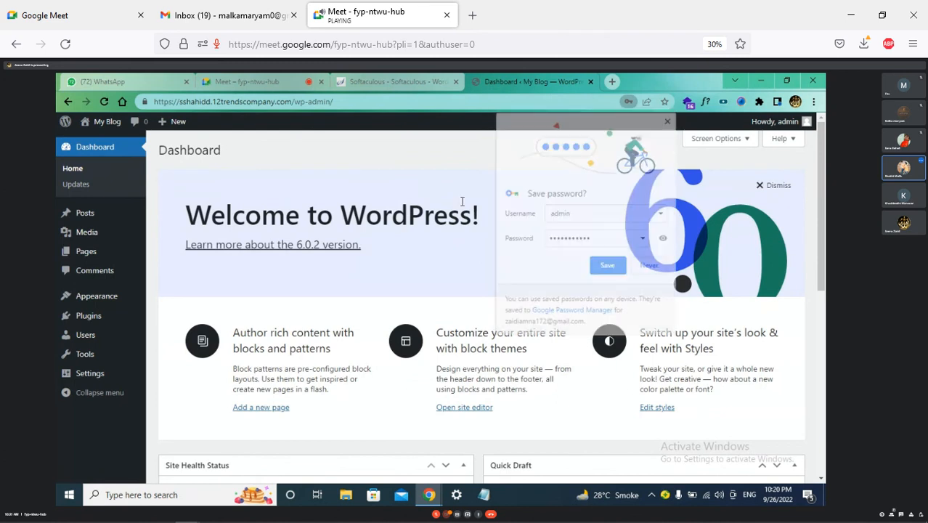
{"action": "left_click", "coordinate": [338, 101]}
{"action": "right_click", "coordinate": [337, 102]}
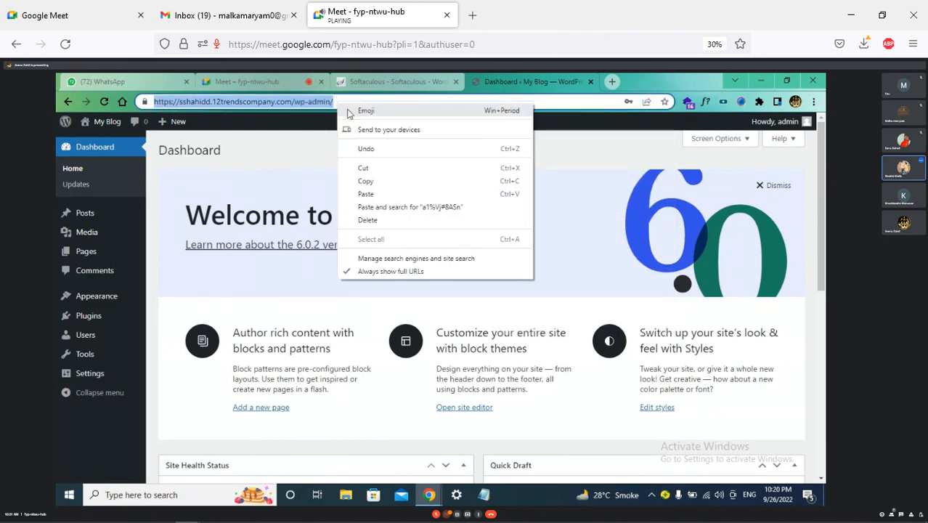
{"action": "left_click", "coordinate": [393, 185]}
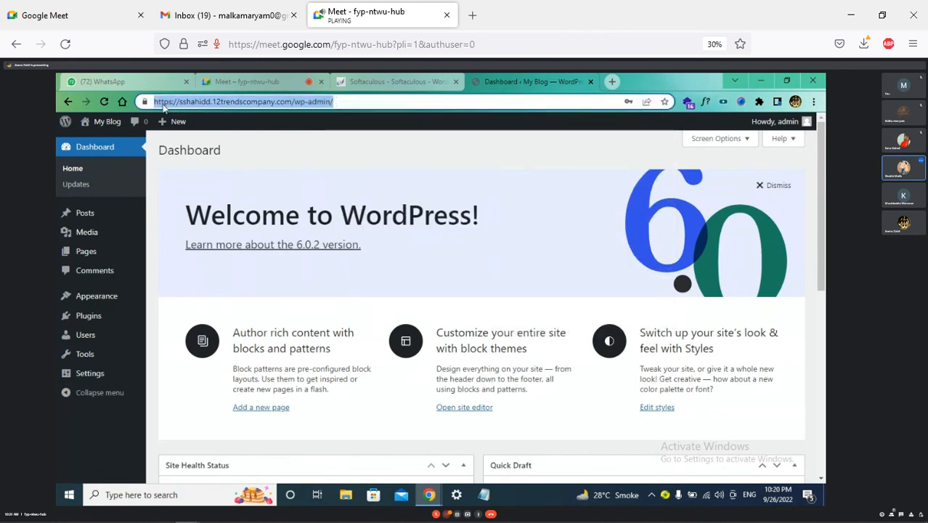
{"action": "left_click", "coordinate": [124, 80]}
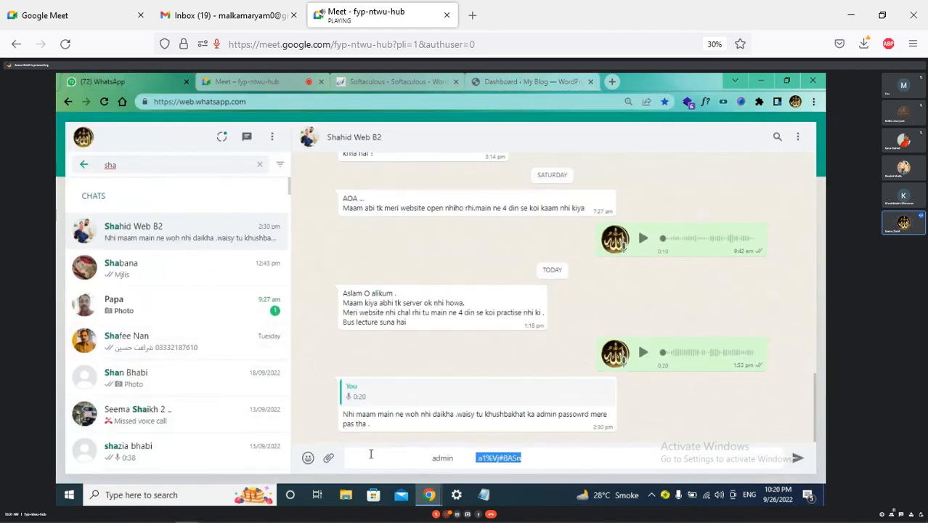
Paste the wp-admin address into the WhatsApp message and send it with the admin login details
{"action": "right_click", "coordinate": [370, 454]}
{"action": "left_click", "coordinate": [405, 367]}
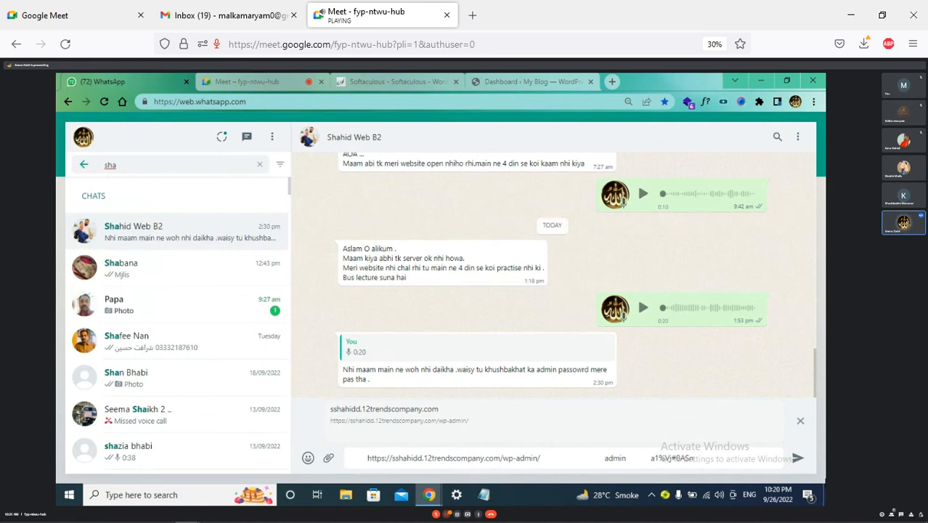
{"action": "left_click", "coordinate": [797, 458]}
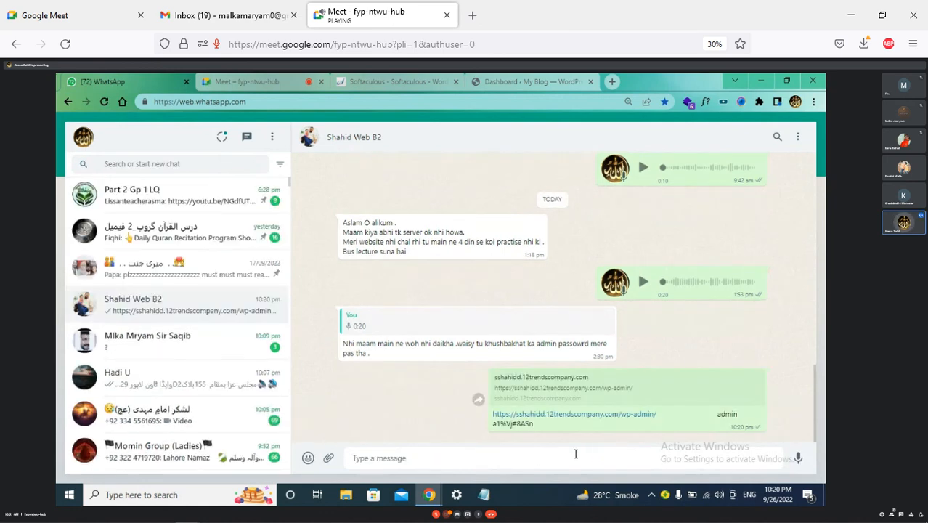
{"action": "left_click", "coordinate": [524, 78]}
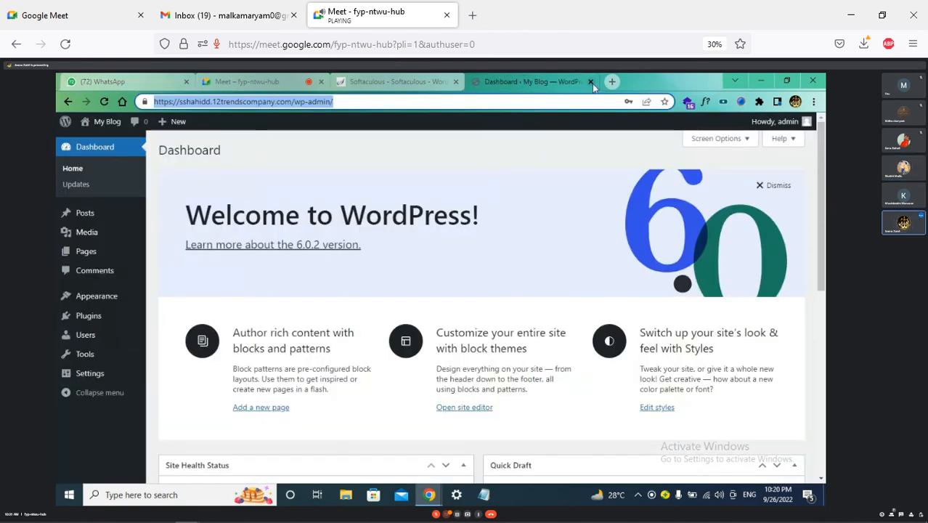
Close the Dashboard and WhatsApp Web tabs, then leave the Google Meet call
{"action": "left_click", "coordinate": [590, 82]}
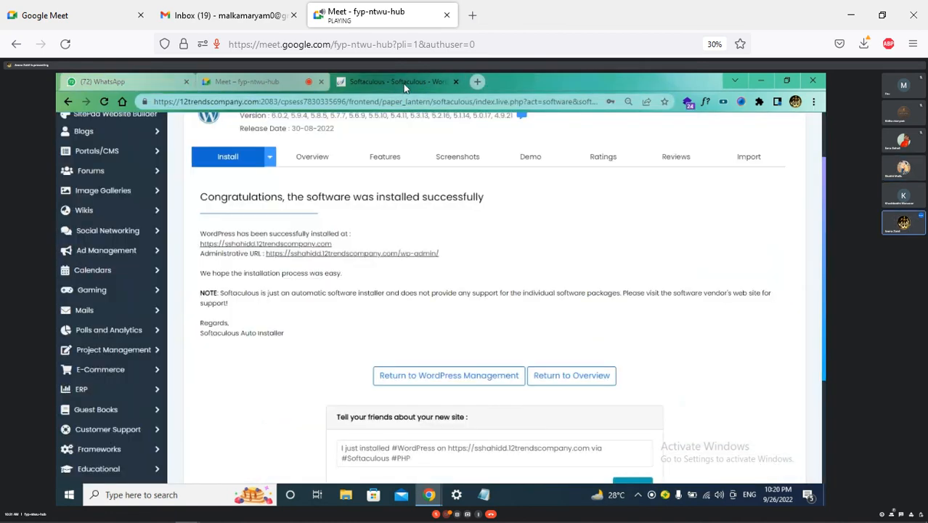
{"action": "left_click", "coordinate": [260, 77]}
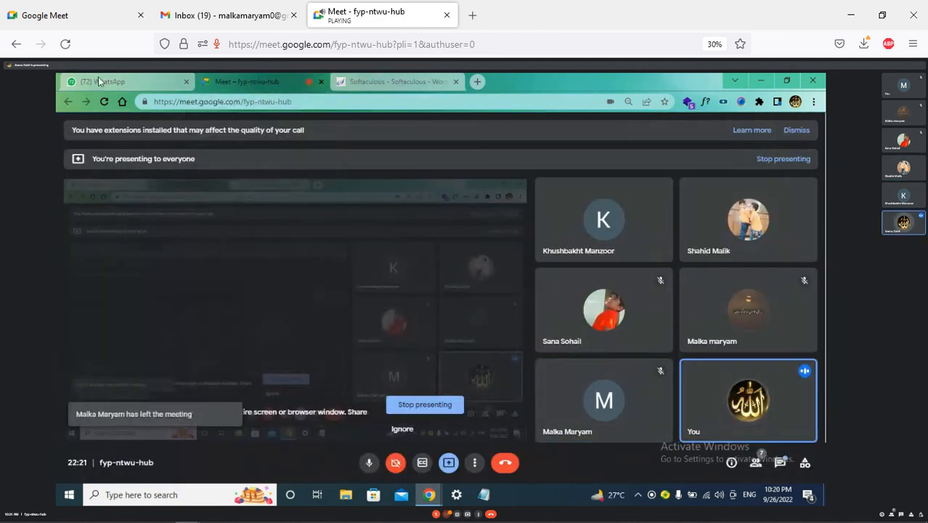
{"action": "left_click", "coordinate": [111, 77]}
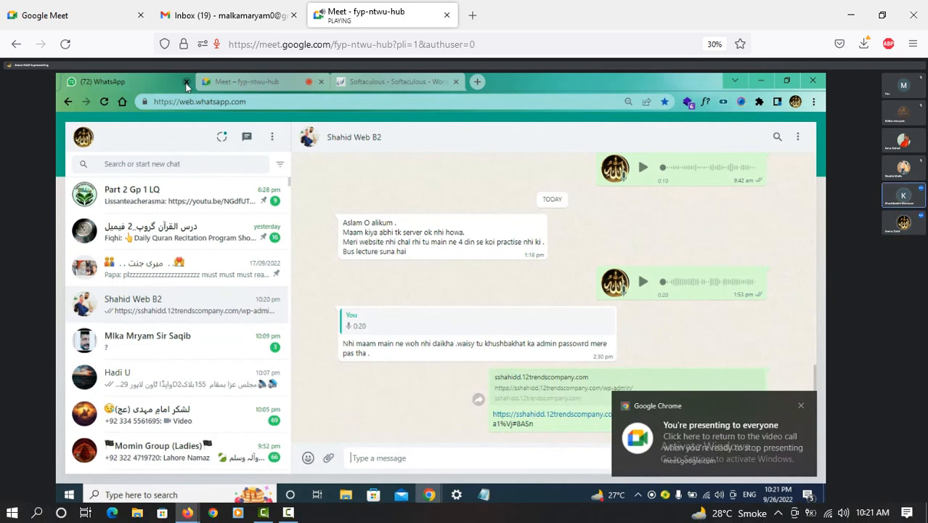
{"action": "left_click", "coordinate": [186, 83]}
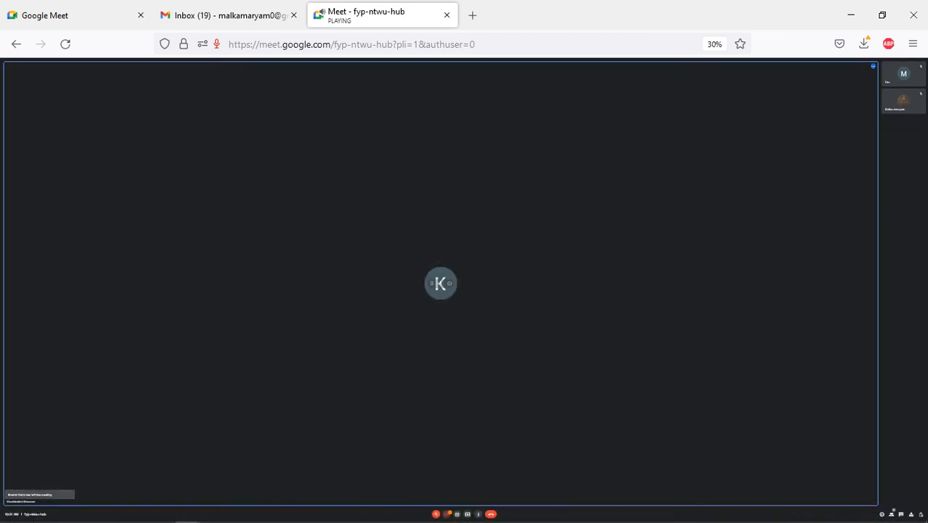
{"action": "left_click", "coordinate": [491, 514]}
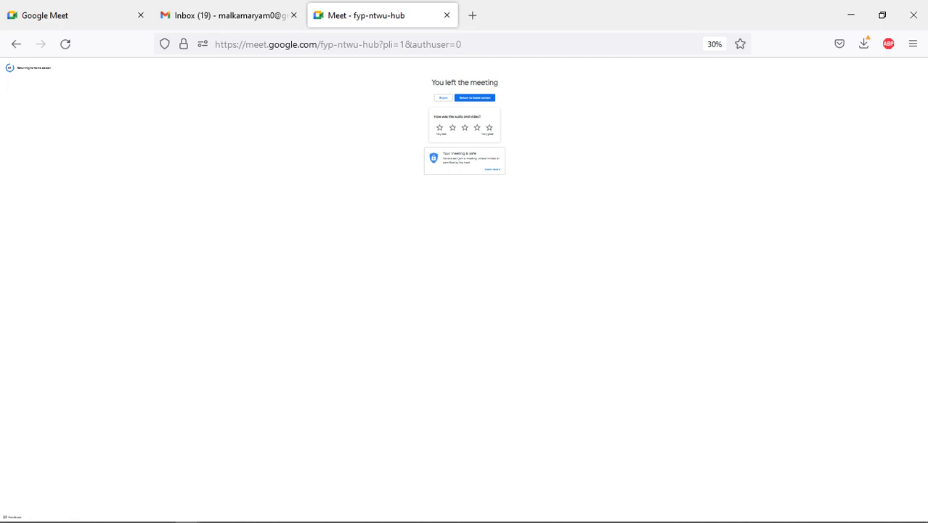
Close the Meet page and inbox browser, restore then minimize Camtasia, and bring back Firefox with YouTube
{"action": "left_click", "coordinate": [447, 14]}
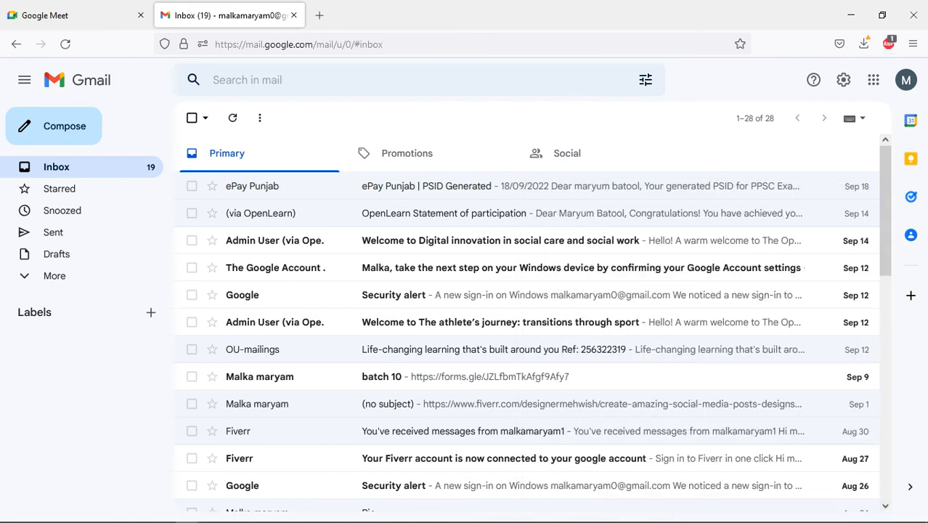
{"action": "left_click", "coordinate": [914, 15]}
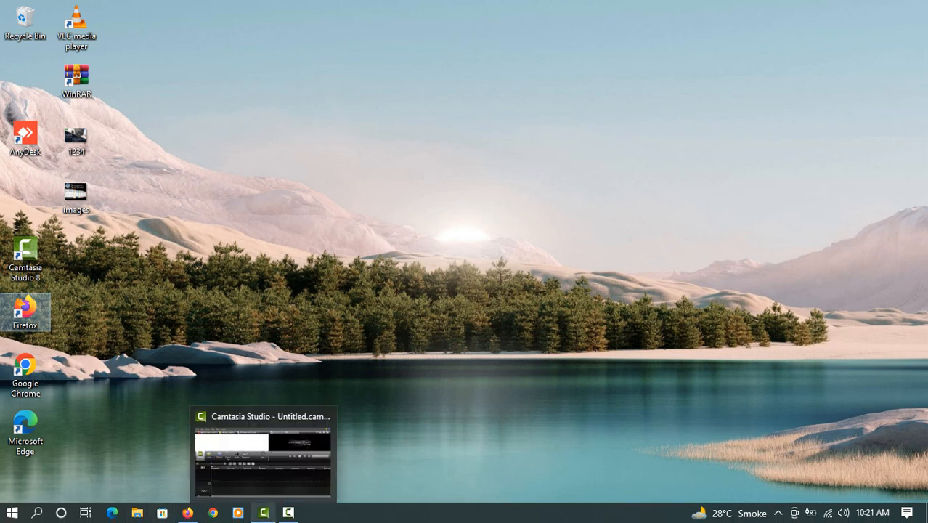
{"action": "mouse_move", "coordinate": [263, 513]}
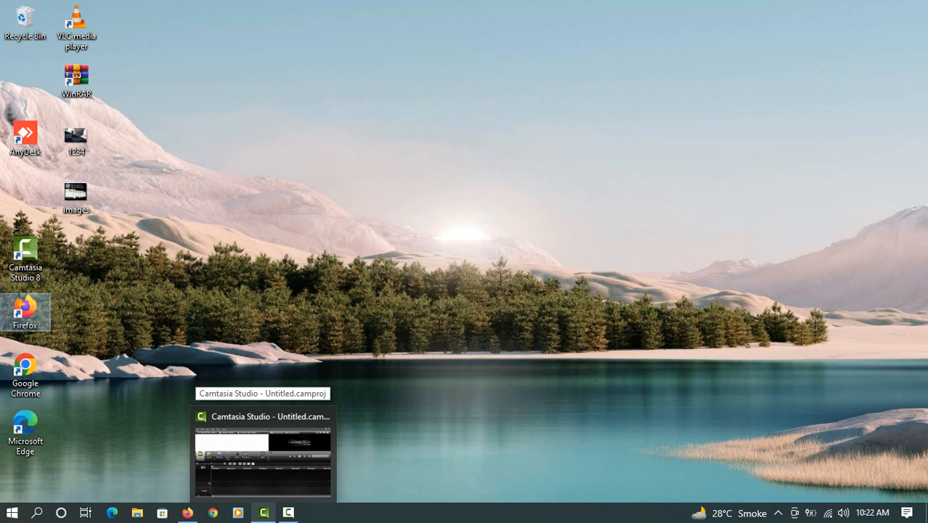
{"action": "left_click", "coordinate": [262, 450]}
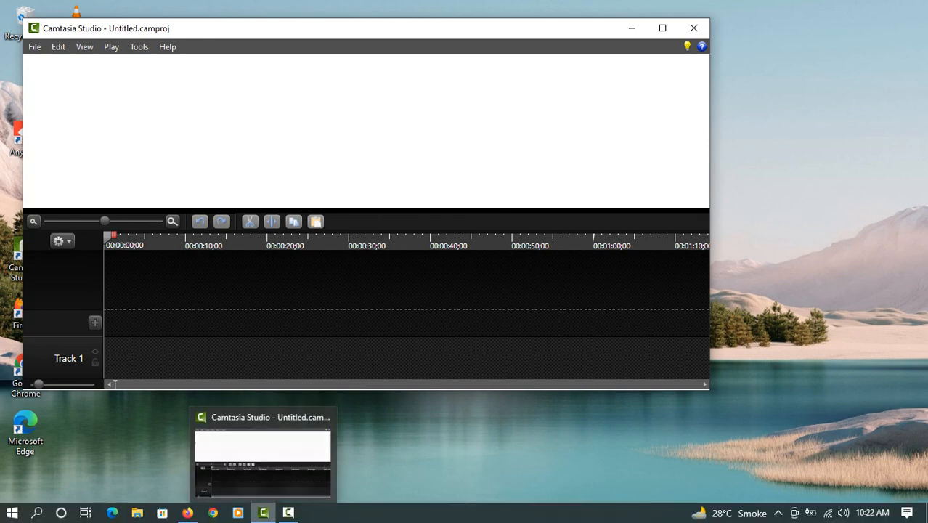
{"action": "left_click", "coordinate": [263, 513]}
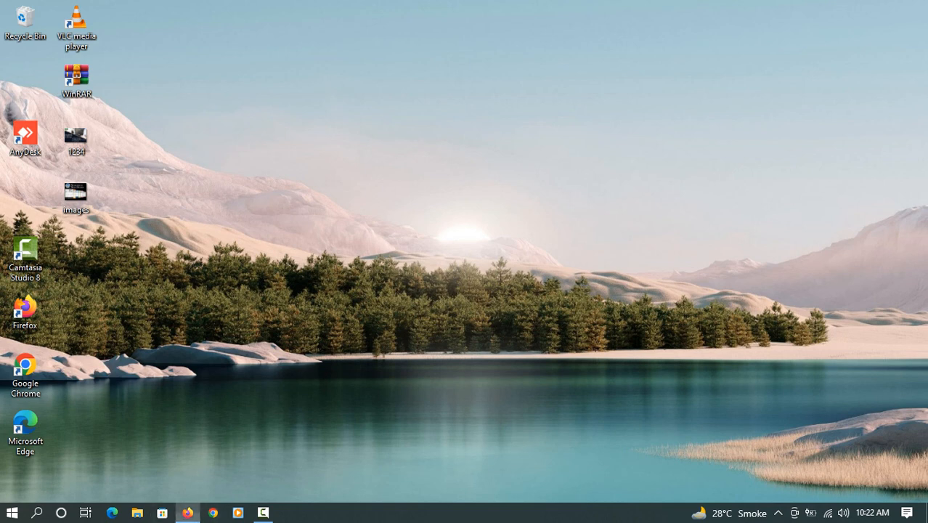
{"action": "left_click", "coordinate": [188, 512]}
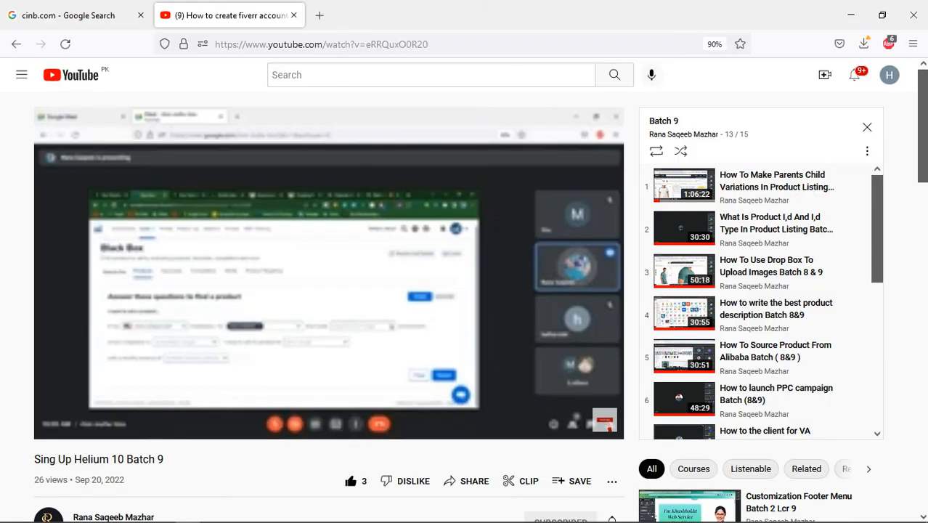